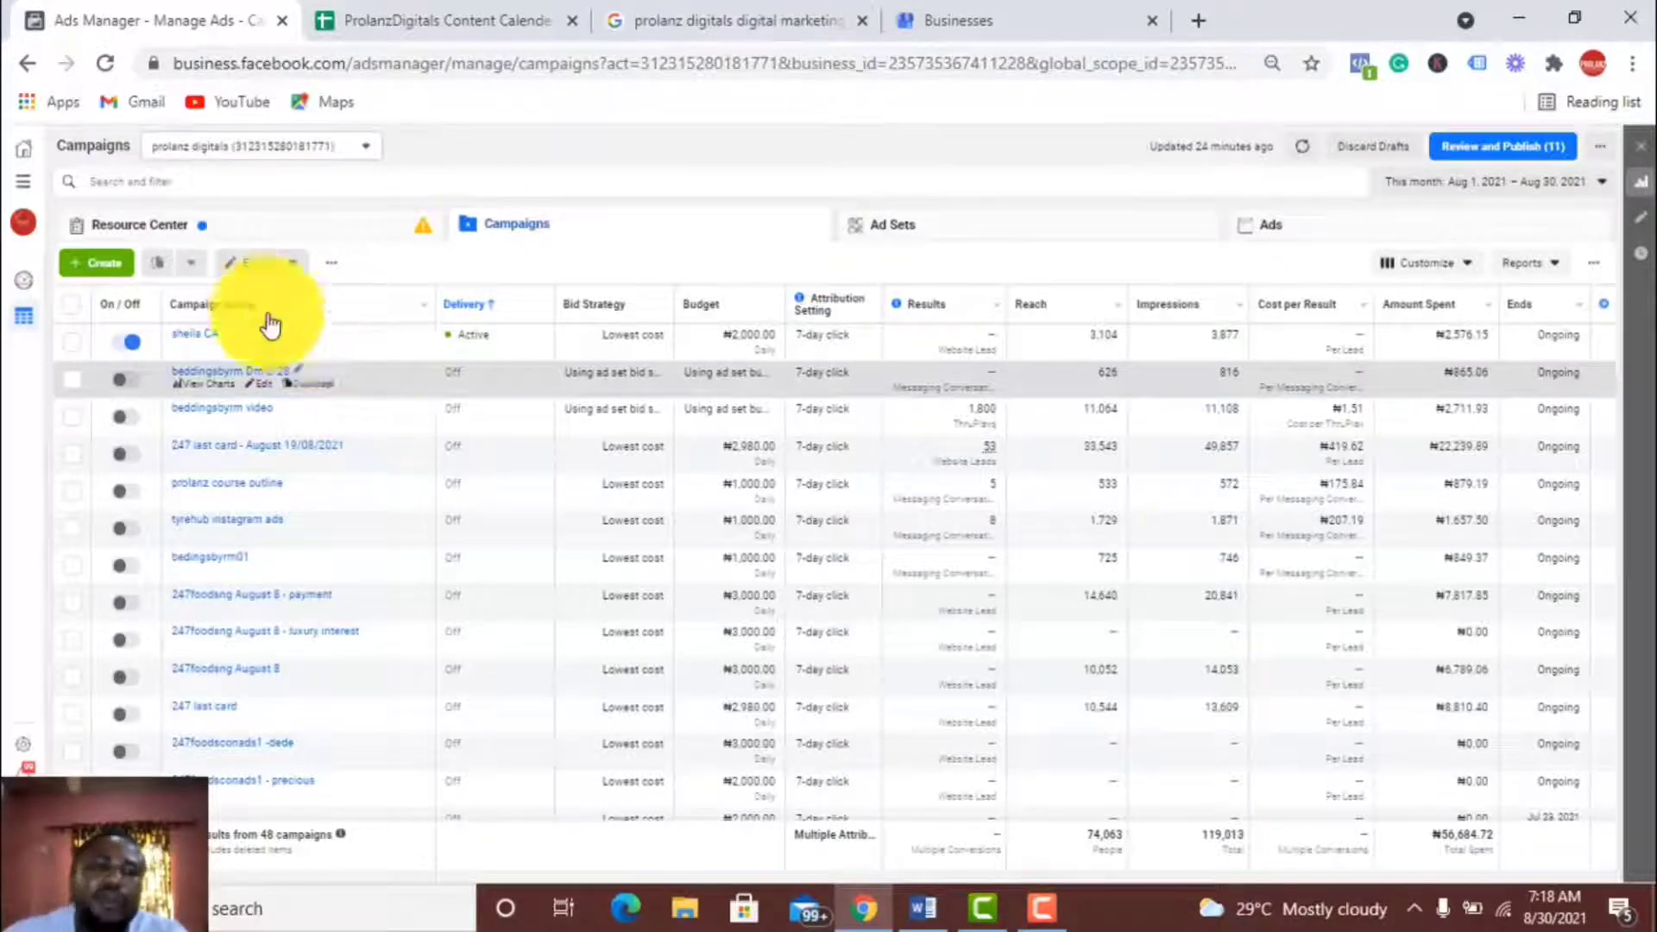
# - Create a new draft campaign using the Messages objective
pyautogui.click(102, 263)
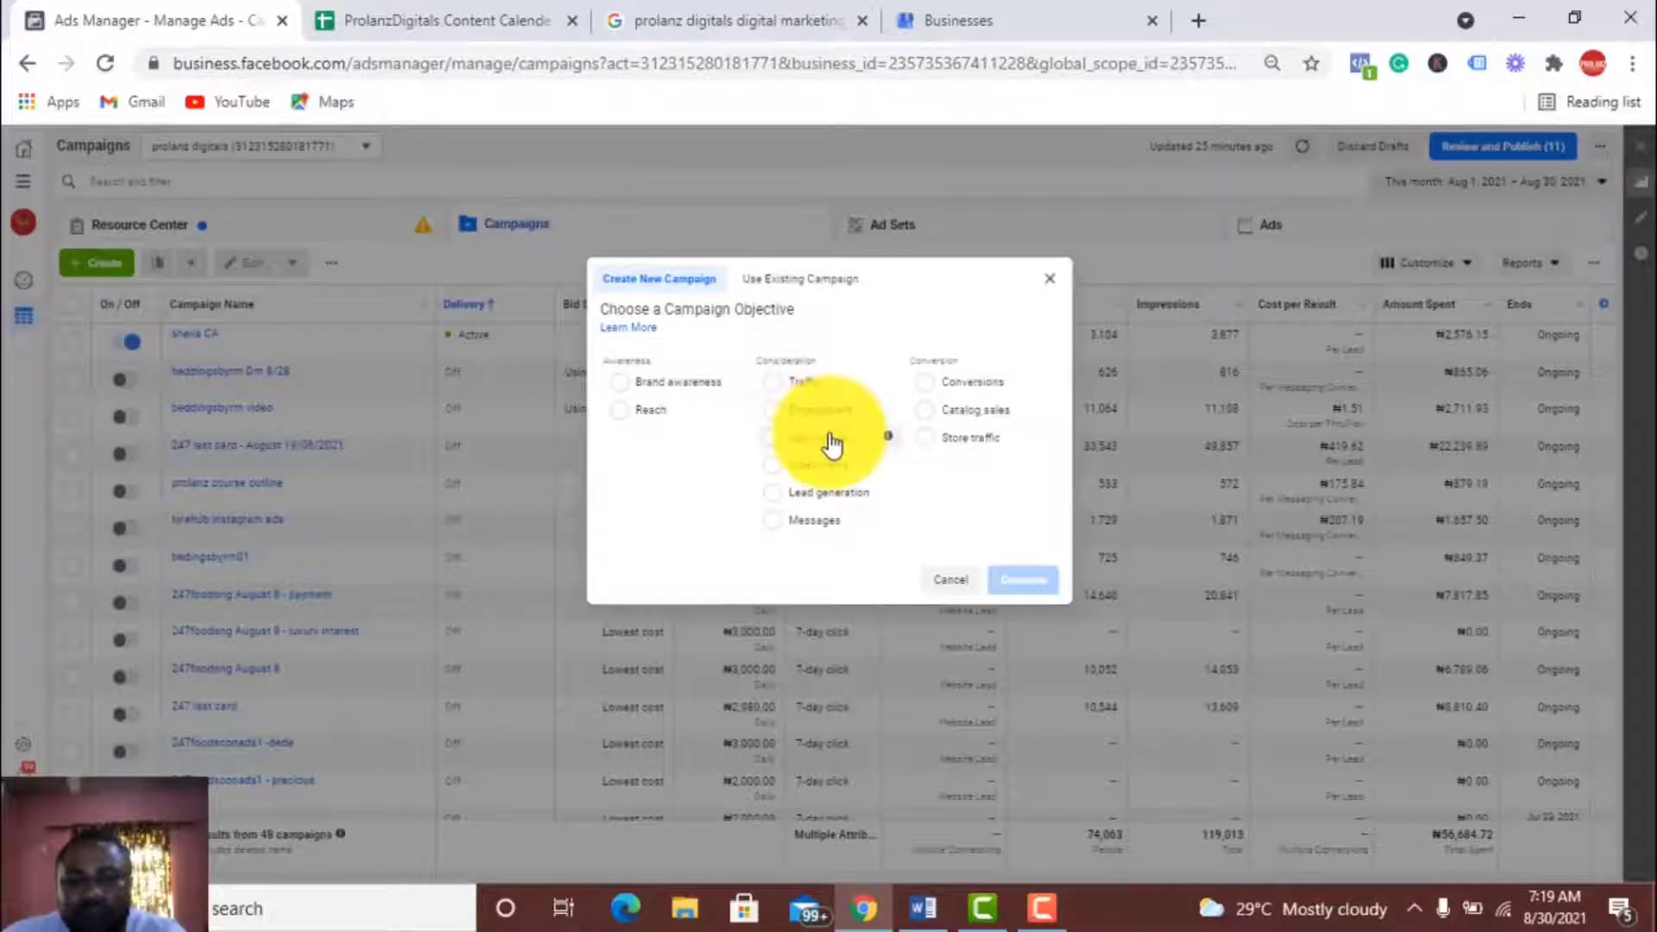
pyautogui.click(809, 527)
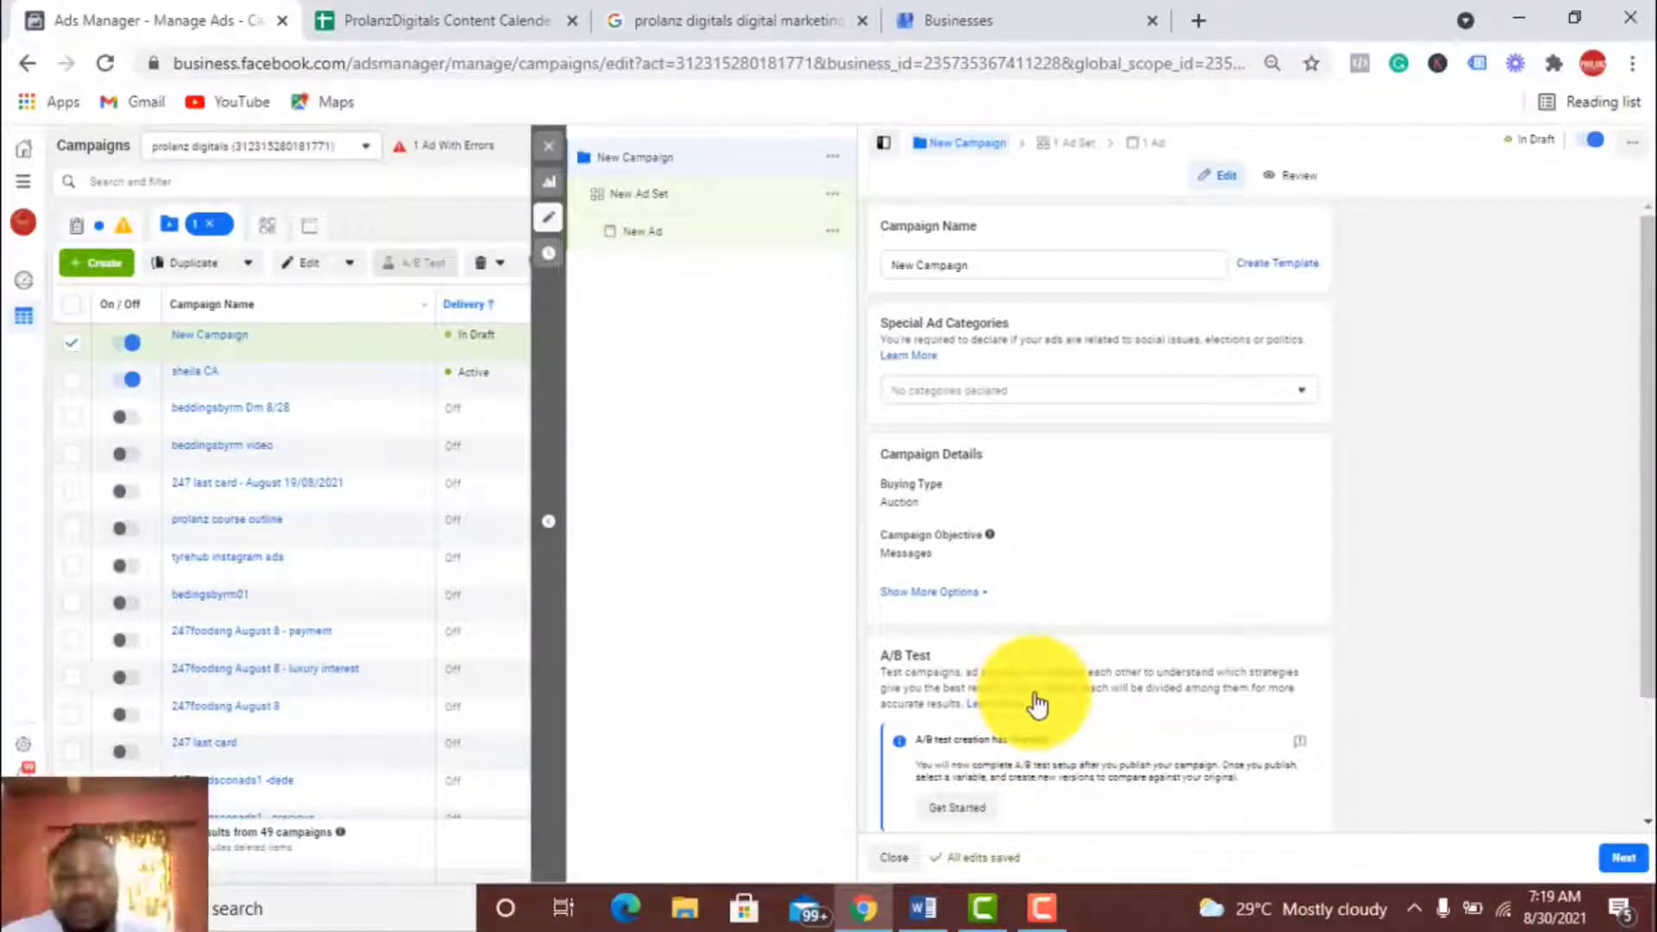
# - Name the campaign 'prolanz MS 30/8/2021' and declare no special ad category
pyautogui.click(993, 265)
pyautogui.hotkey('ctrl', 'a')
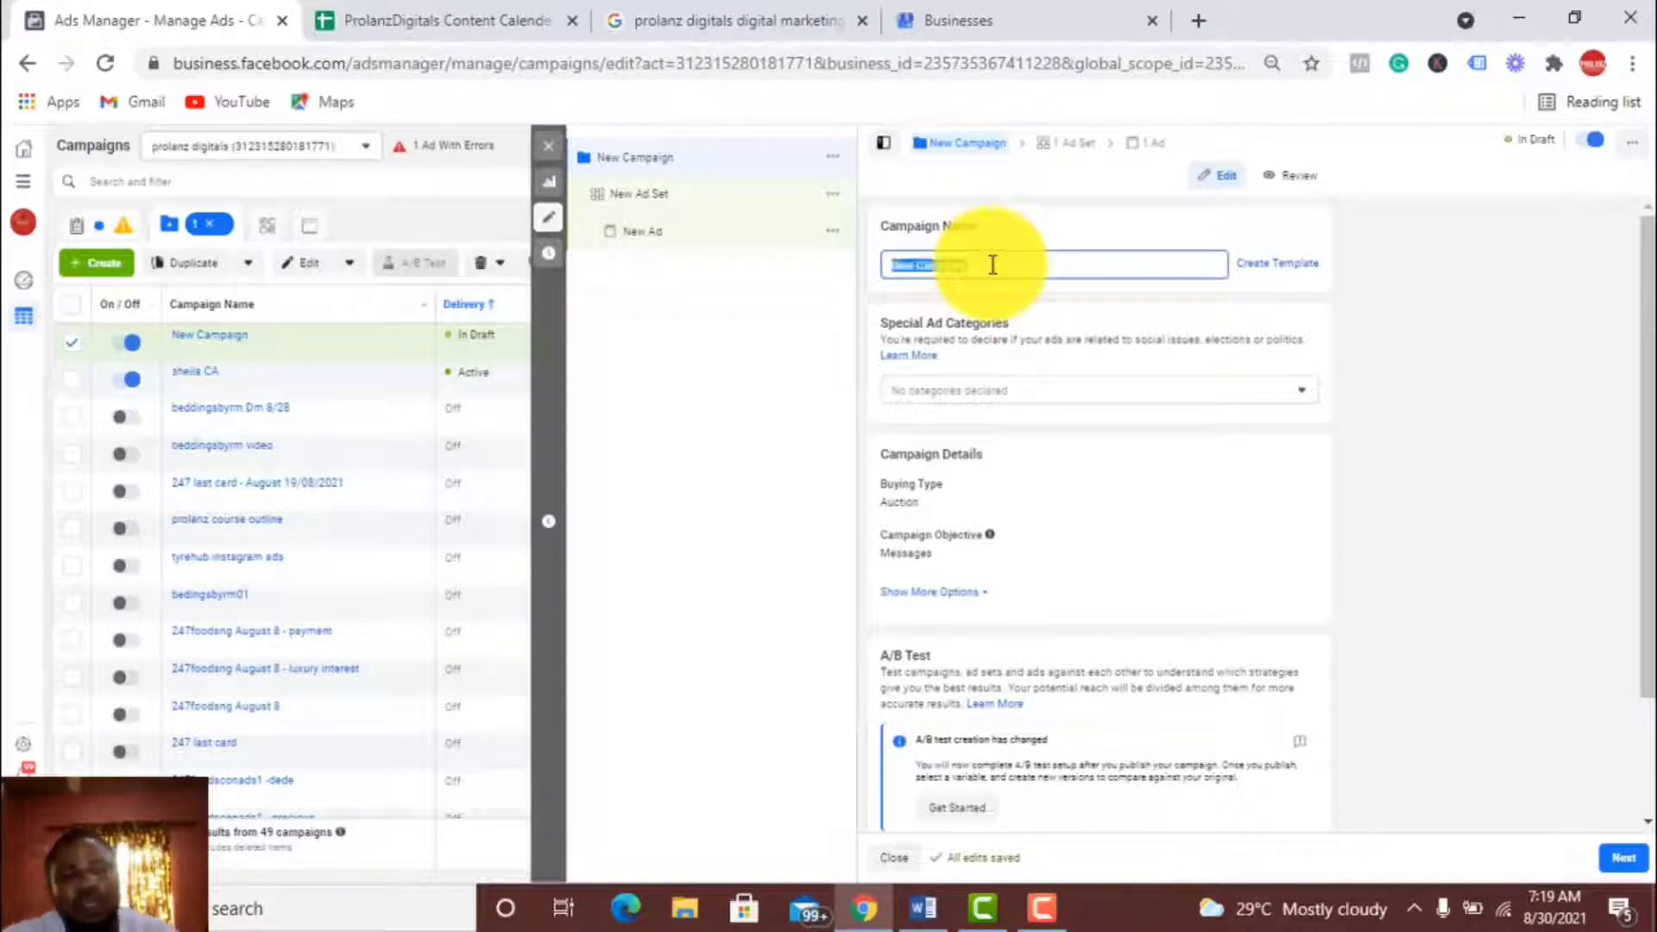
pyautogui.write('prolanz')
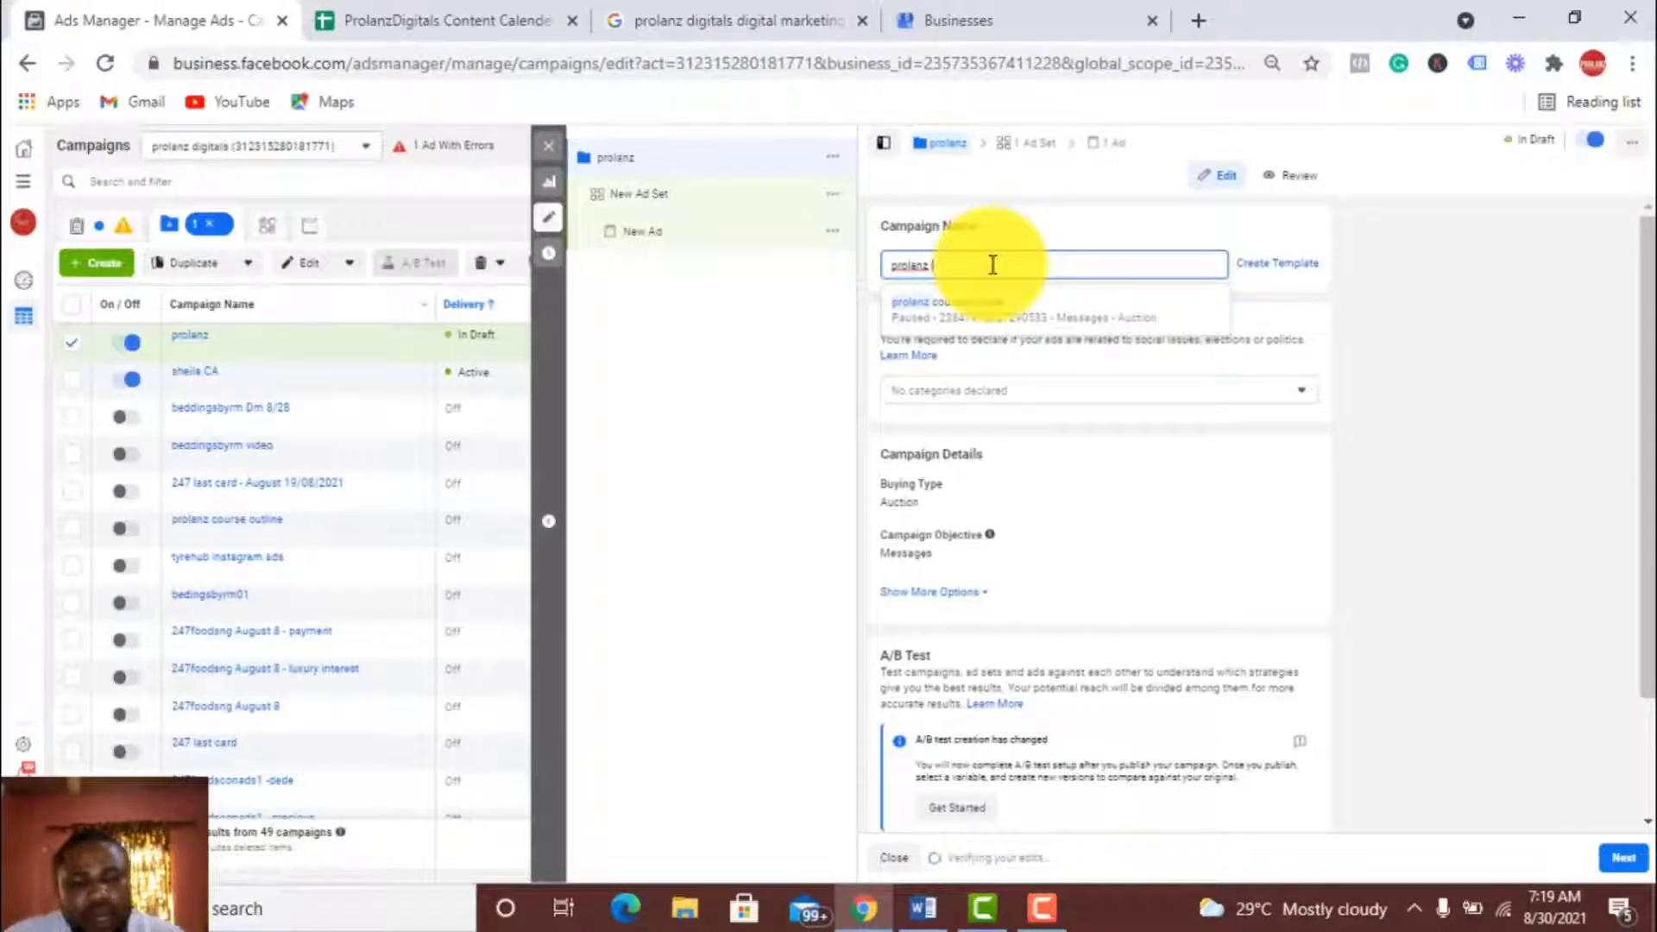
pyautogui.write(' dig')
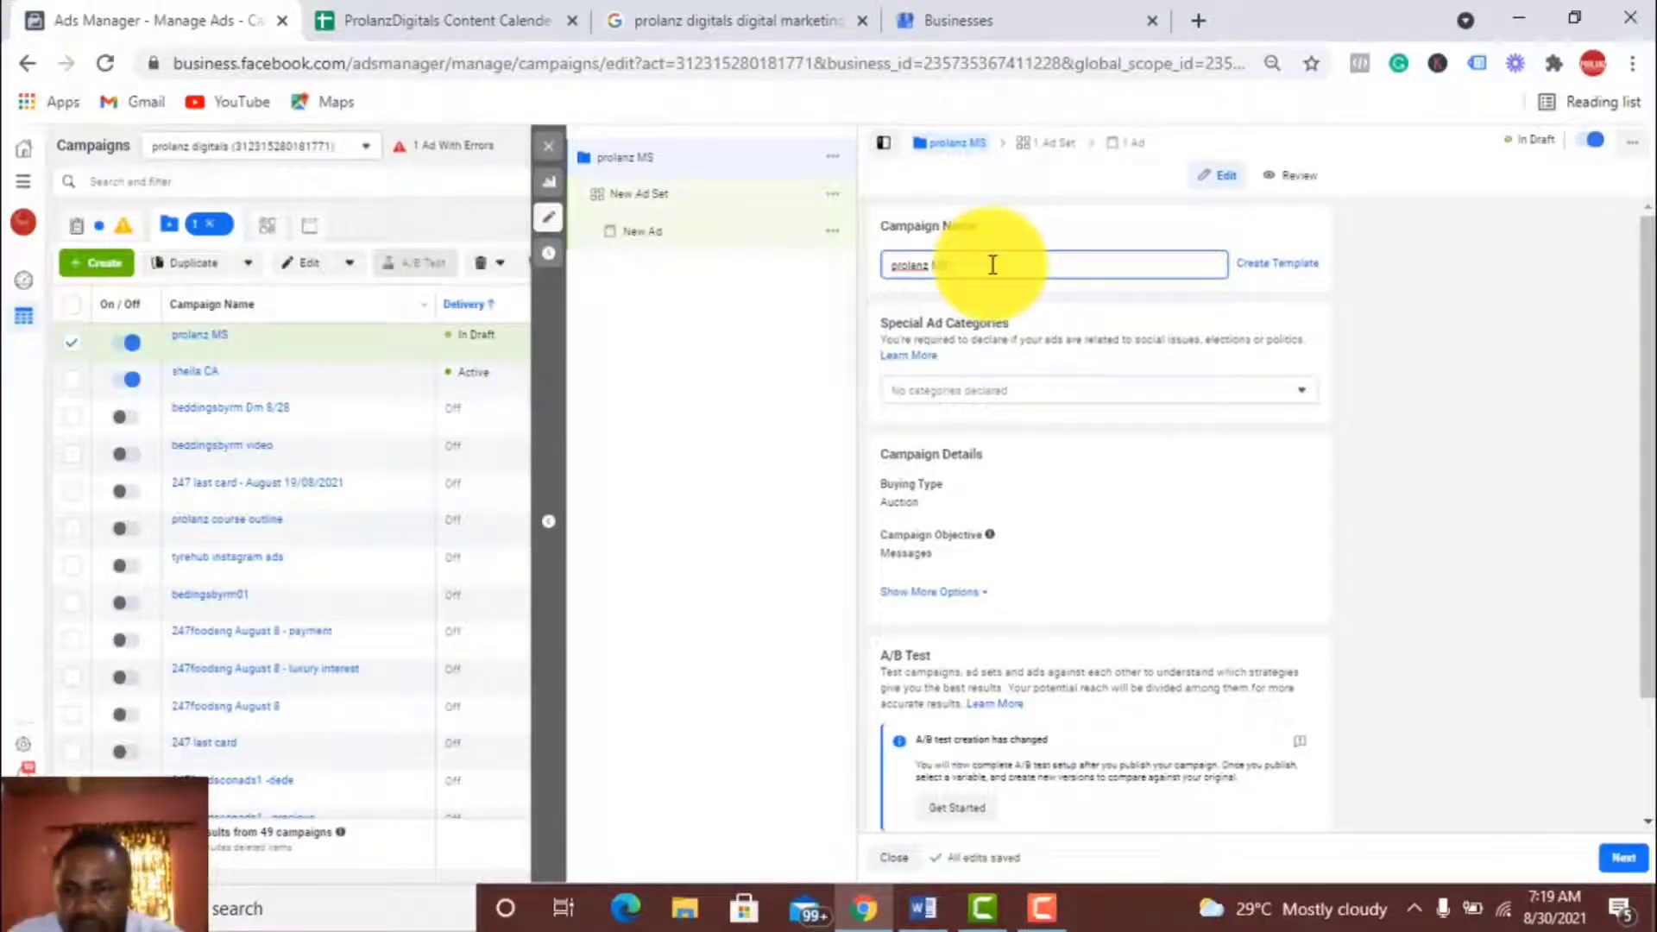
pyautogui.write(' di')
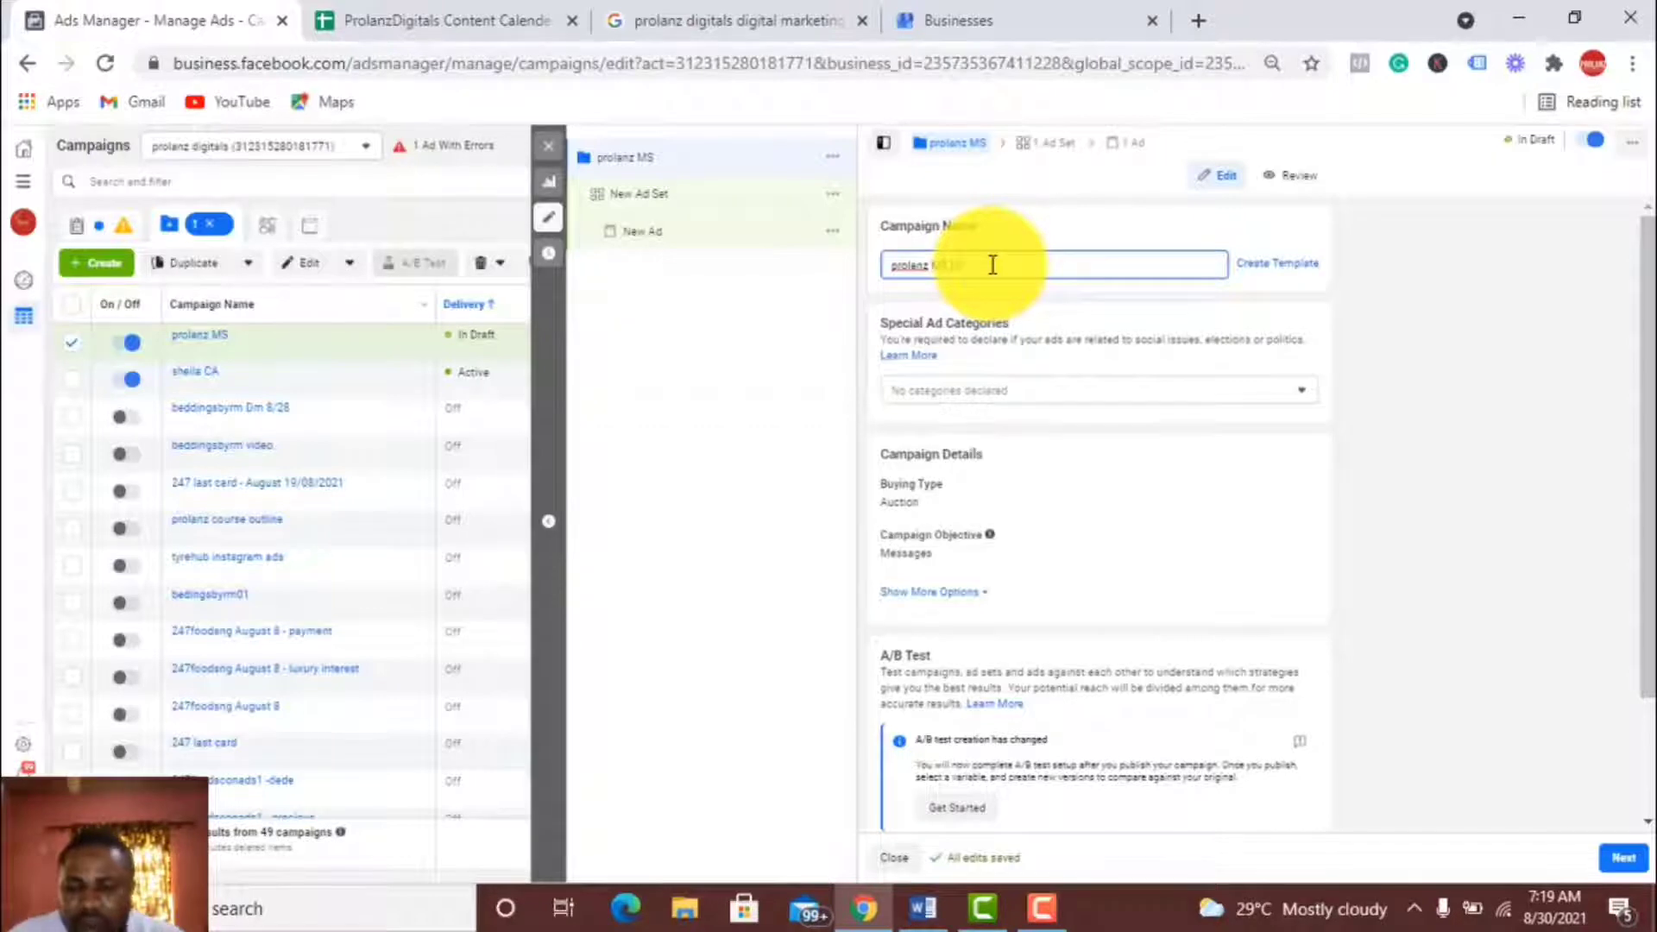
pyautogui.write('g')
pyautogui.write('021')
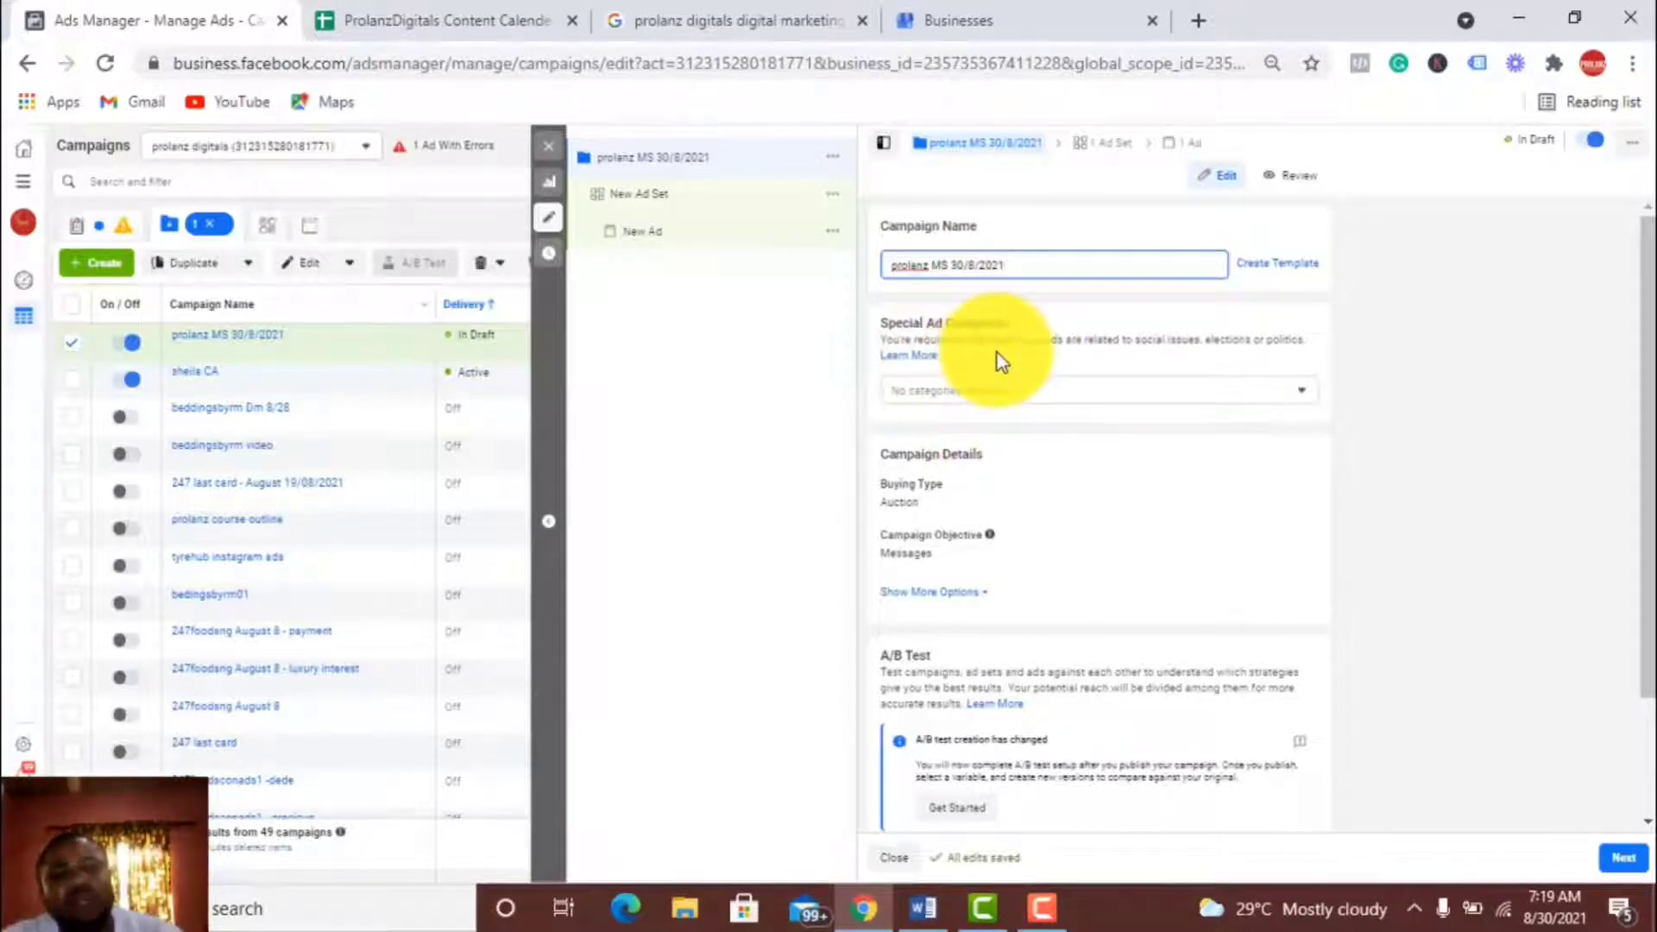
pyautogui.click(990, 395)
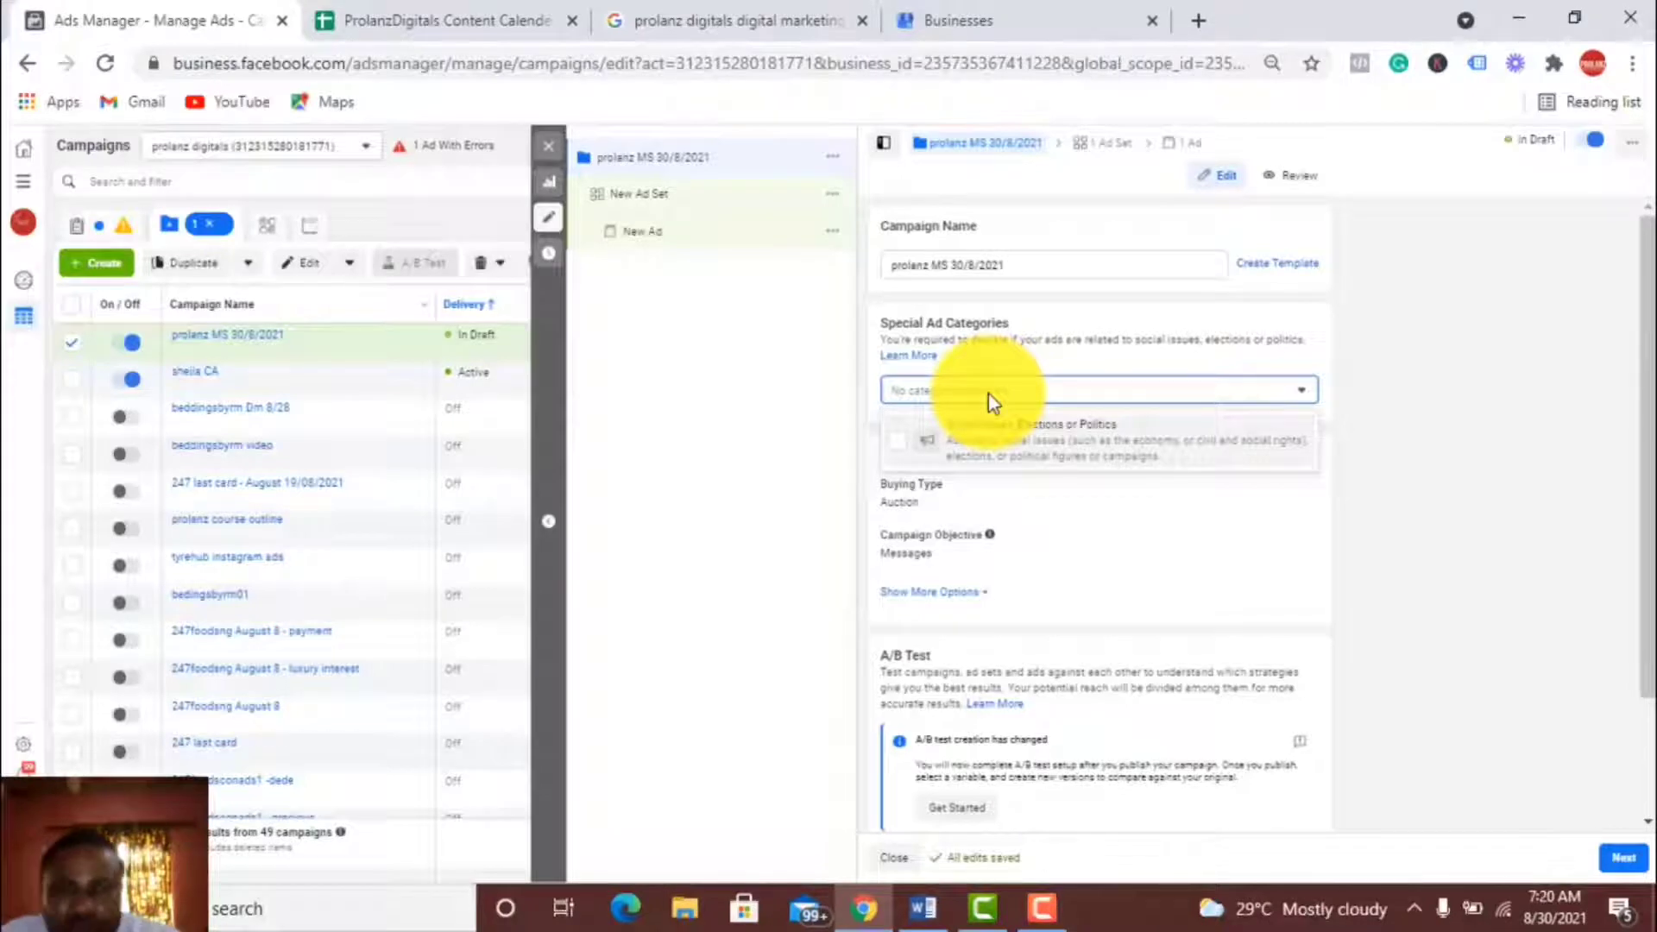
pyautogui.click(988, 393)
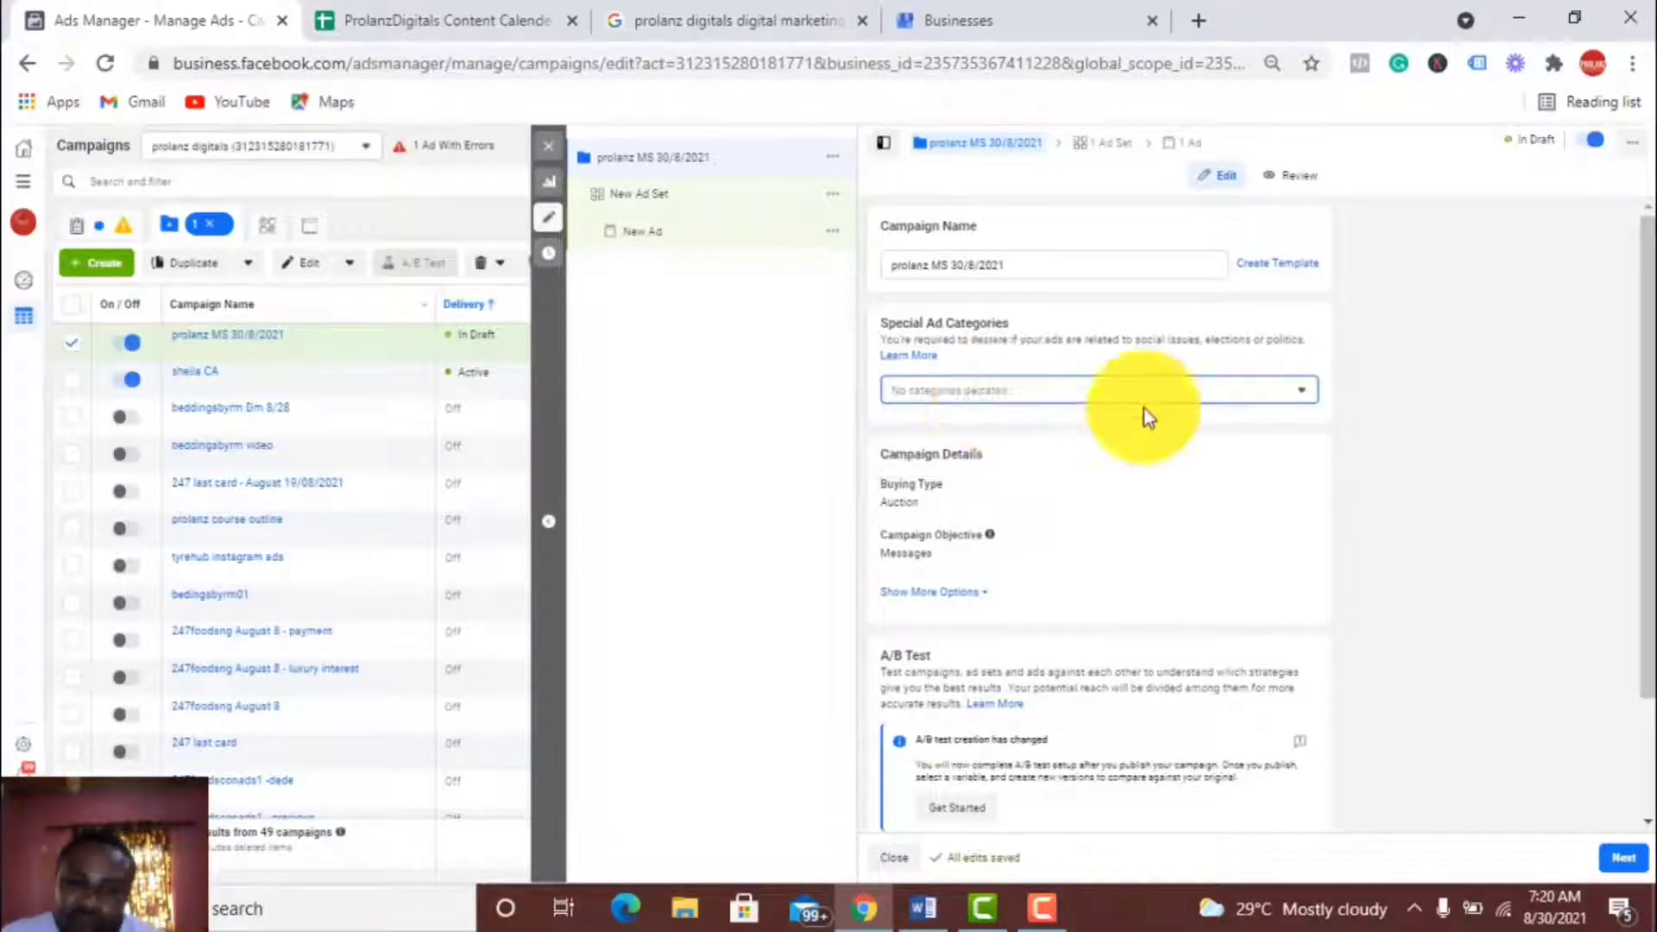
pyautogui.moveTo(1647, 384); pyautogui.dragTo(1647, 473)
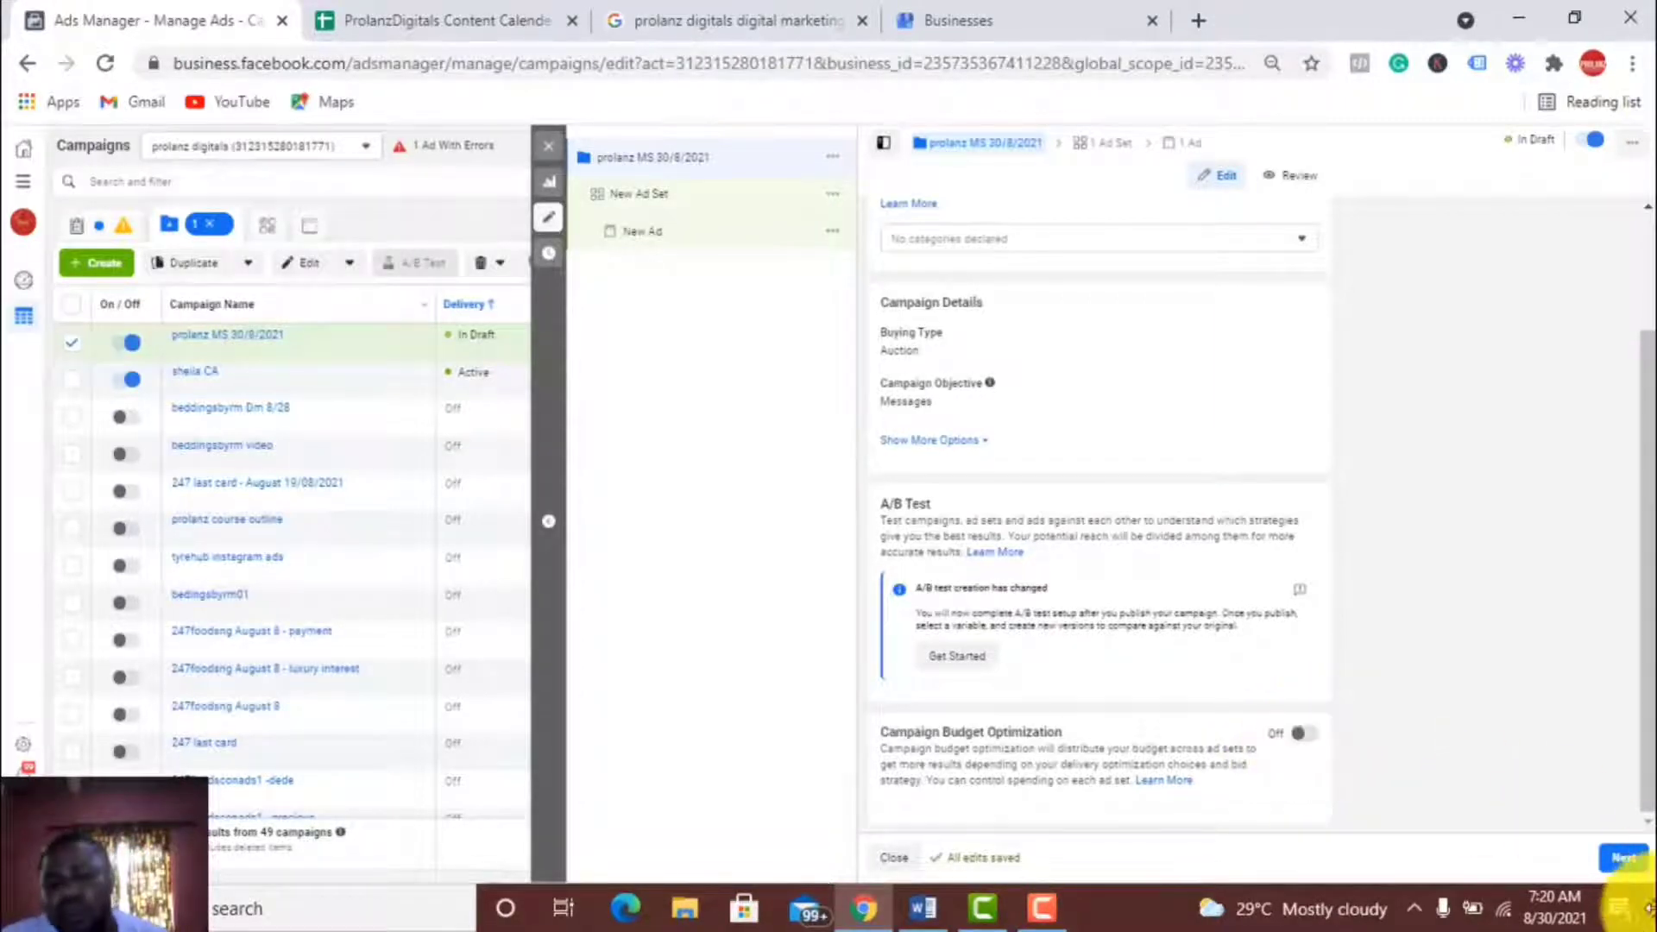
# - On the ad set settings, replace the default ad set name with 'prolanz mss'
pyautogui.click(1617, 863)
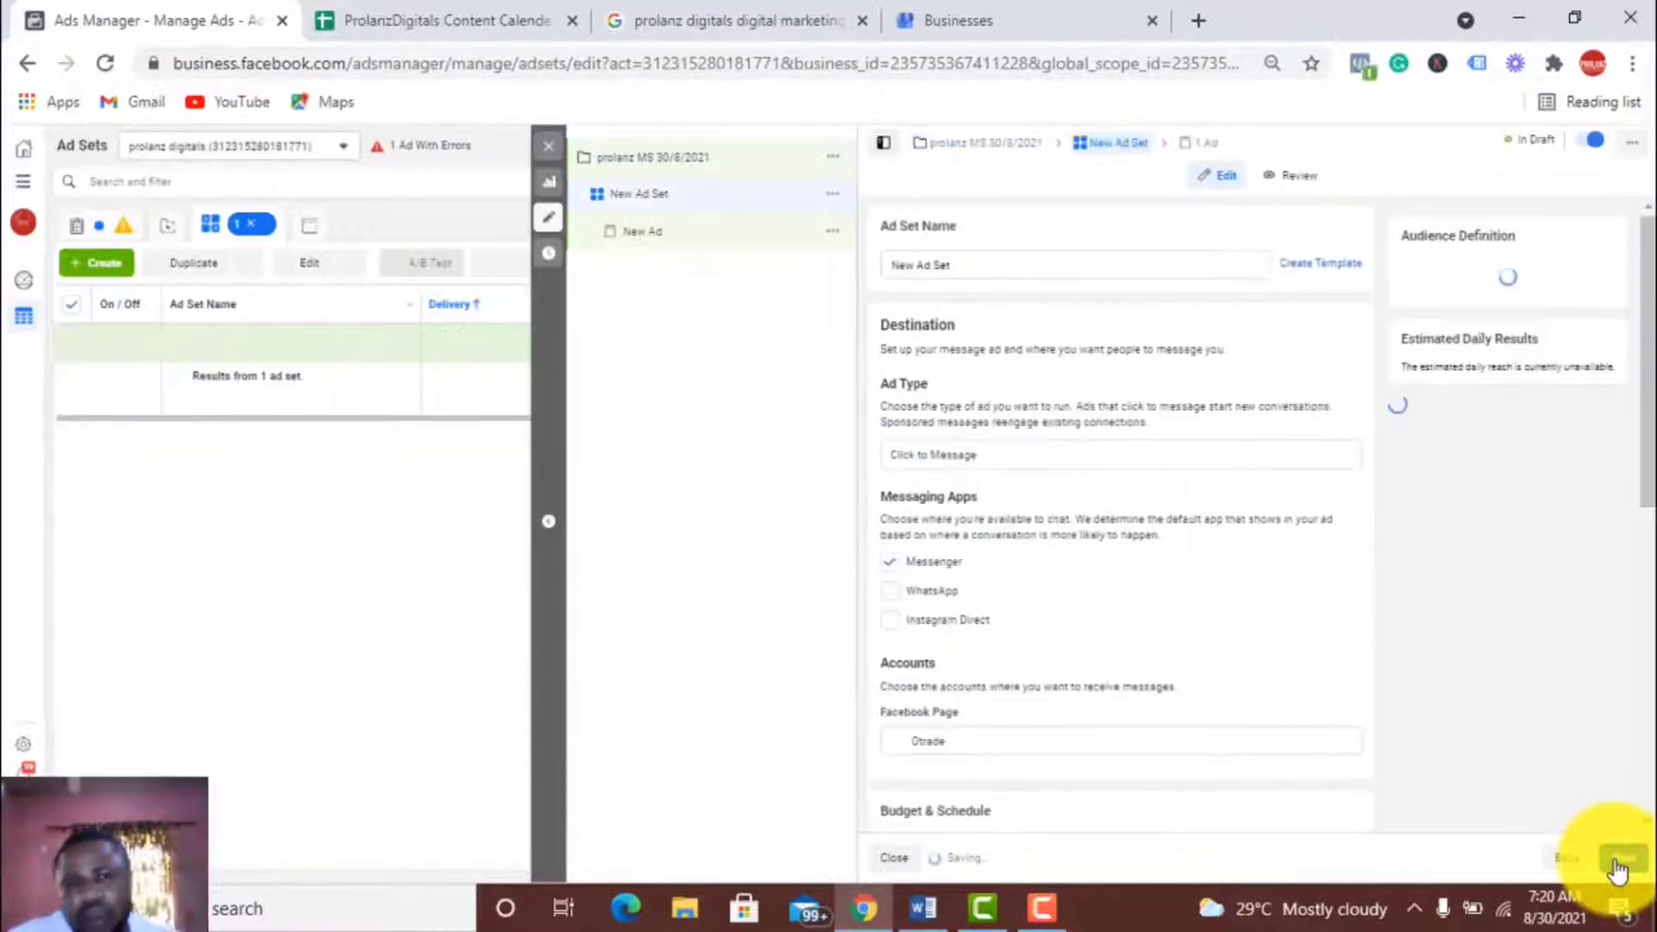
pyautogui.click(964, 265)
pyautogui.tripleClick(964, 265)
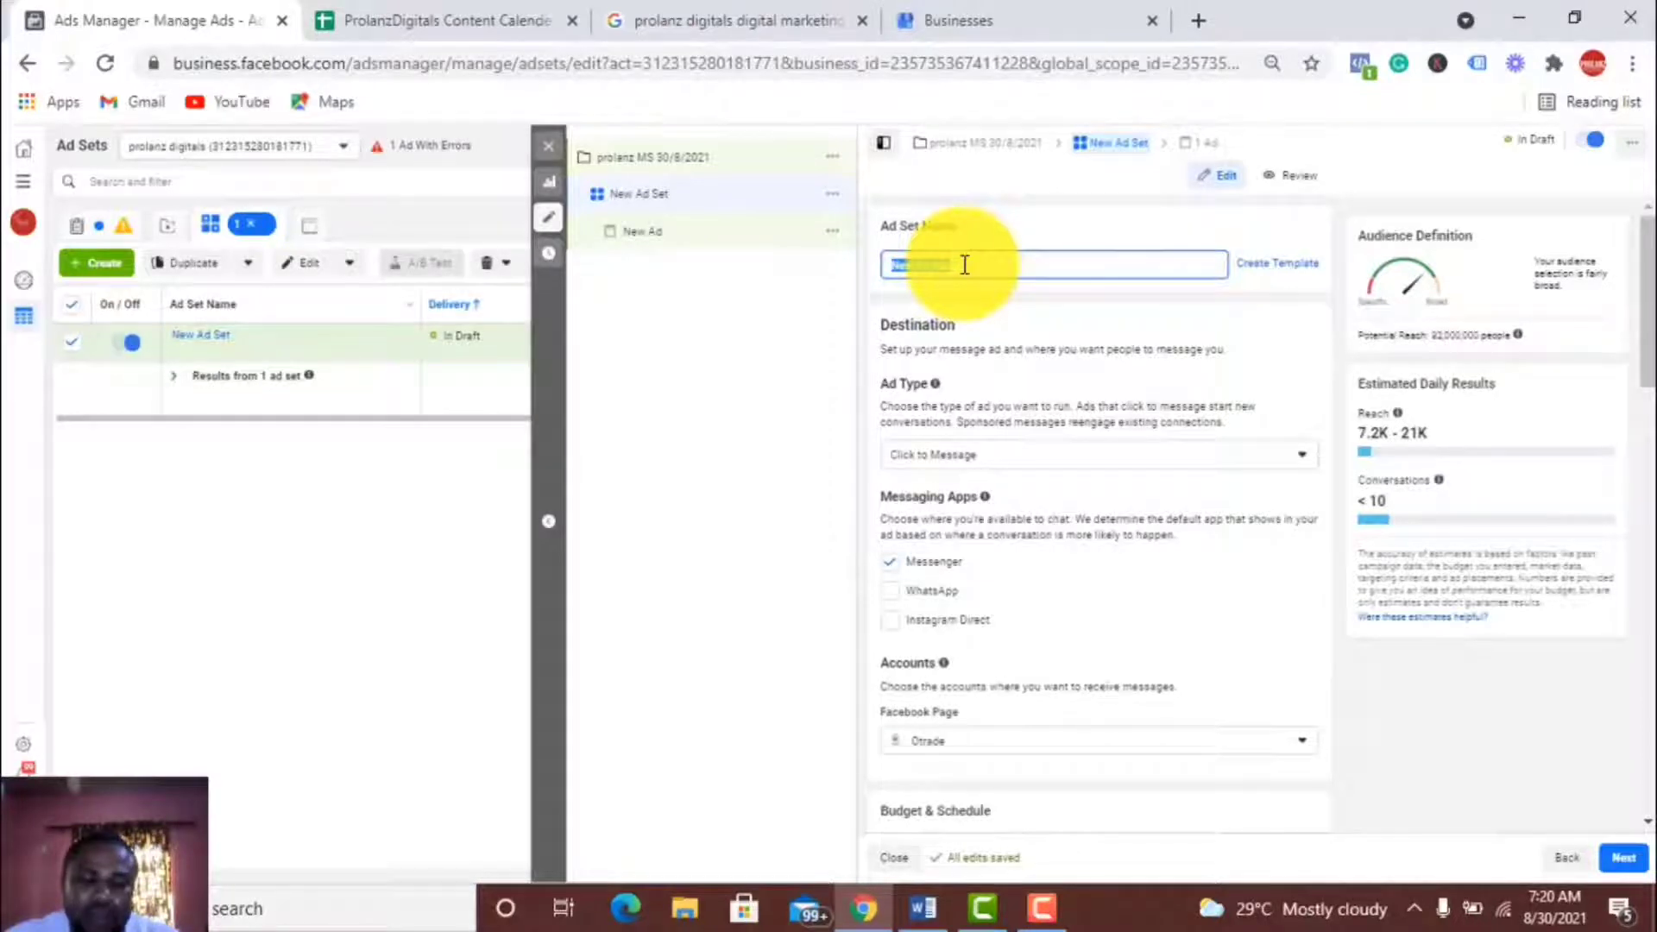
pyautogui.write('prolanz')
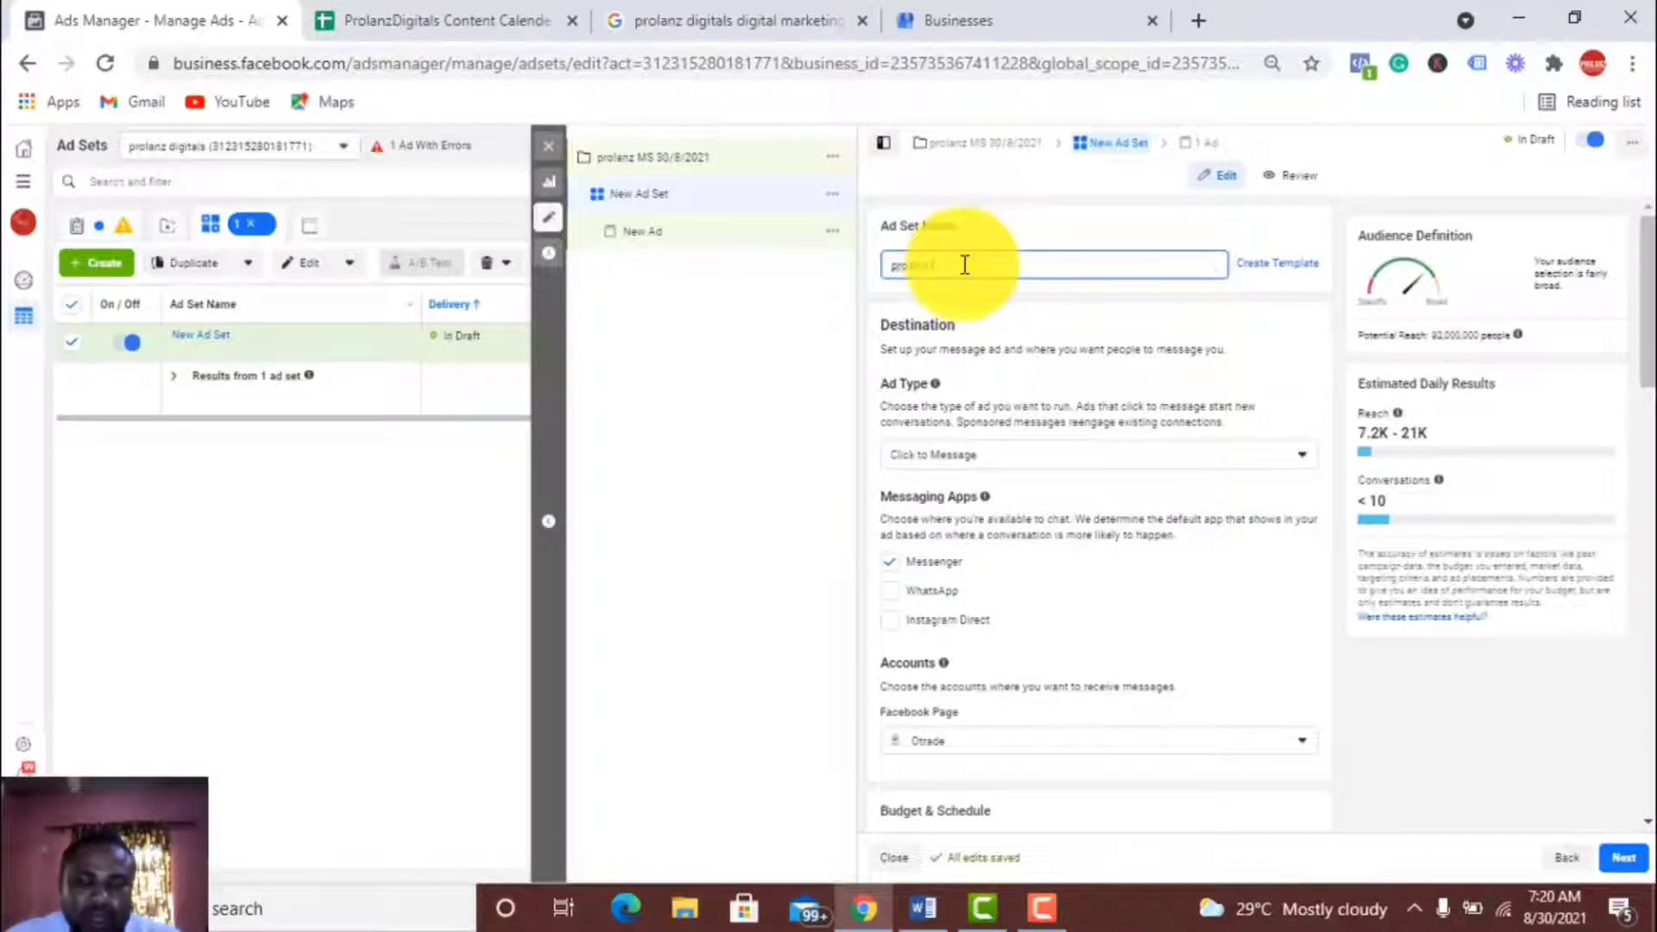
pyautogui.write(' me')
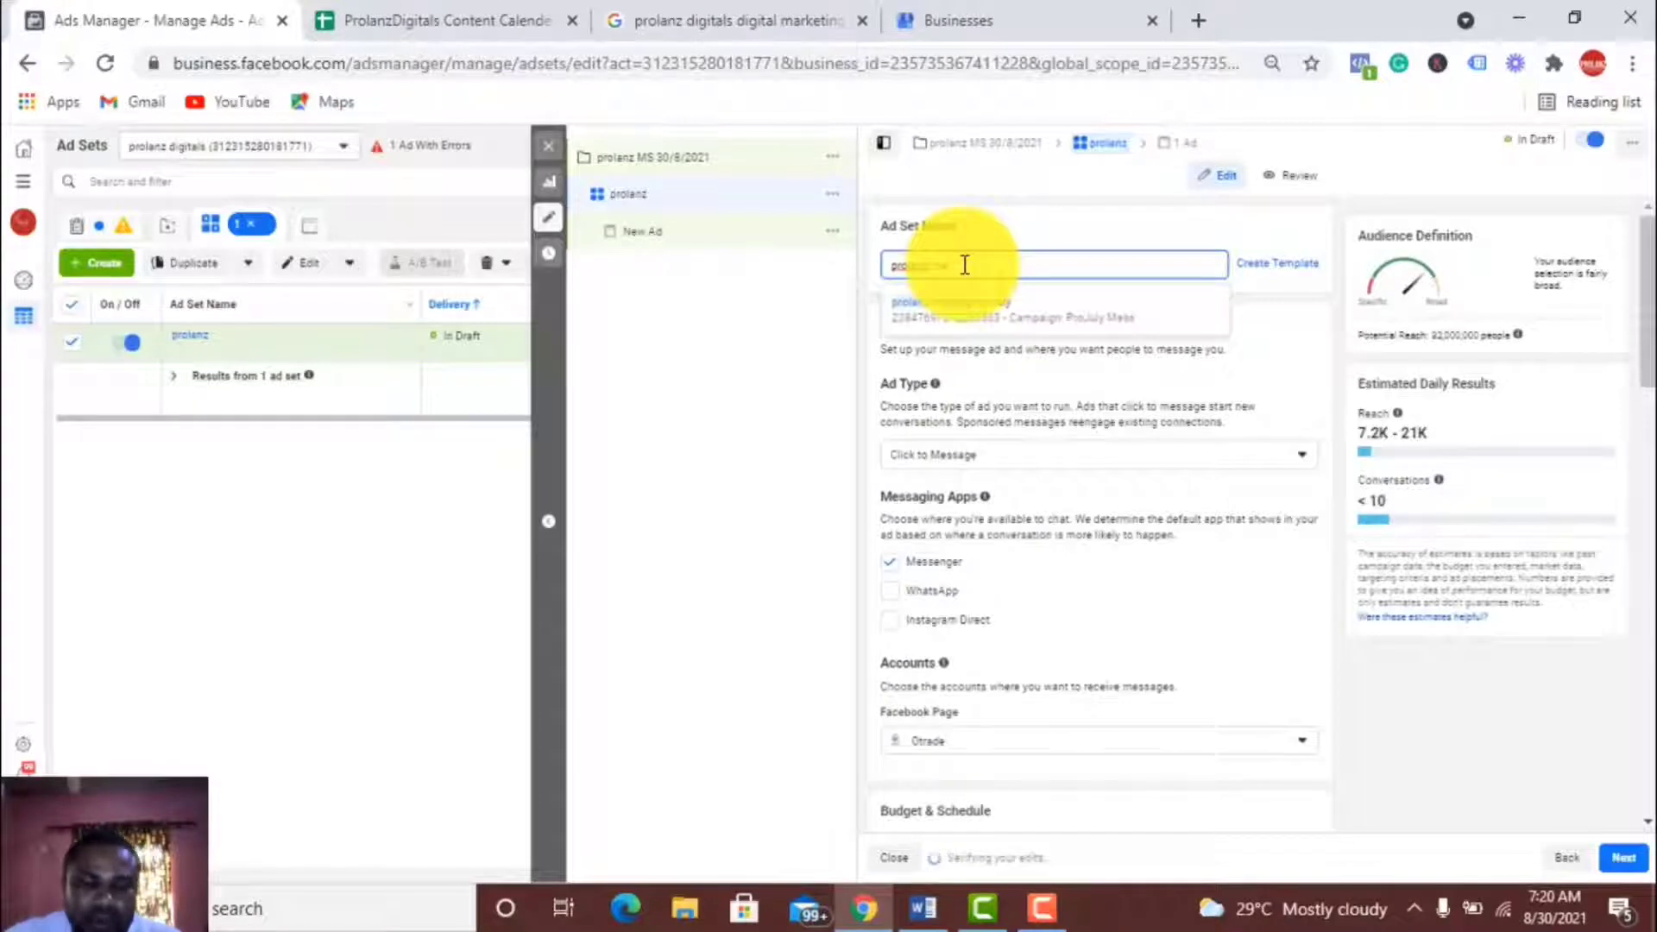
pyautogui.write('s')
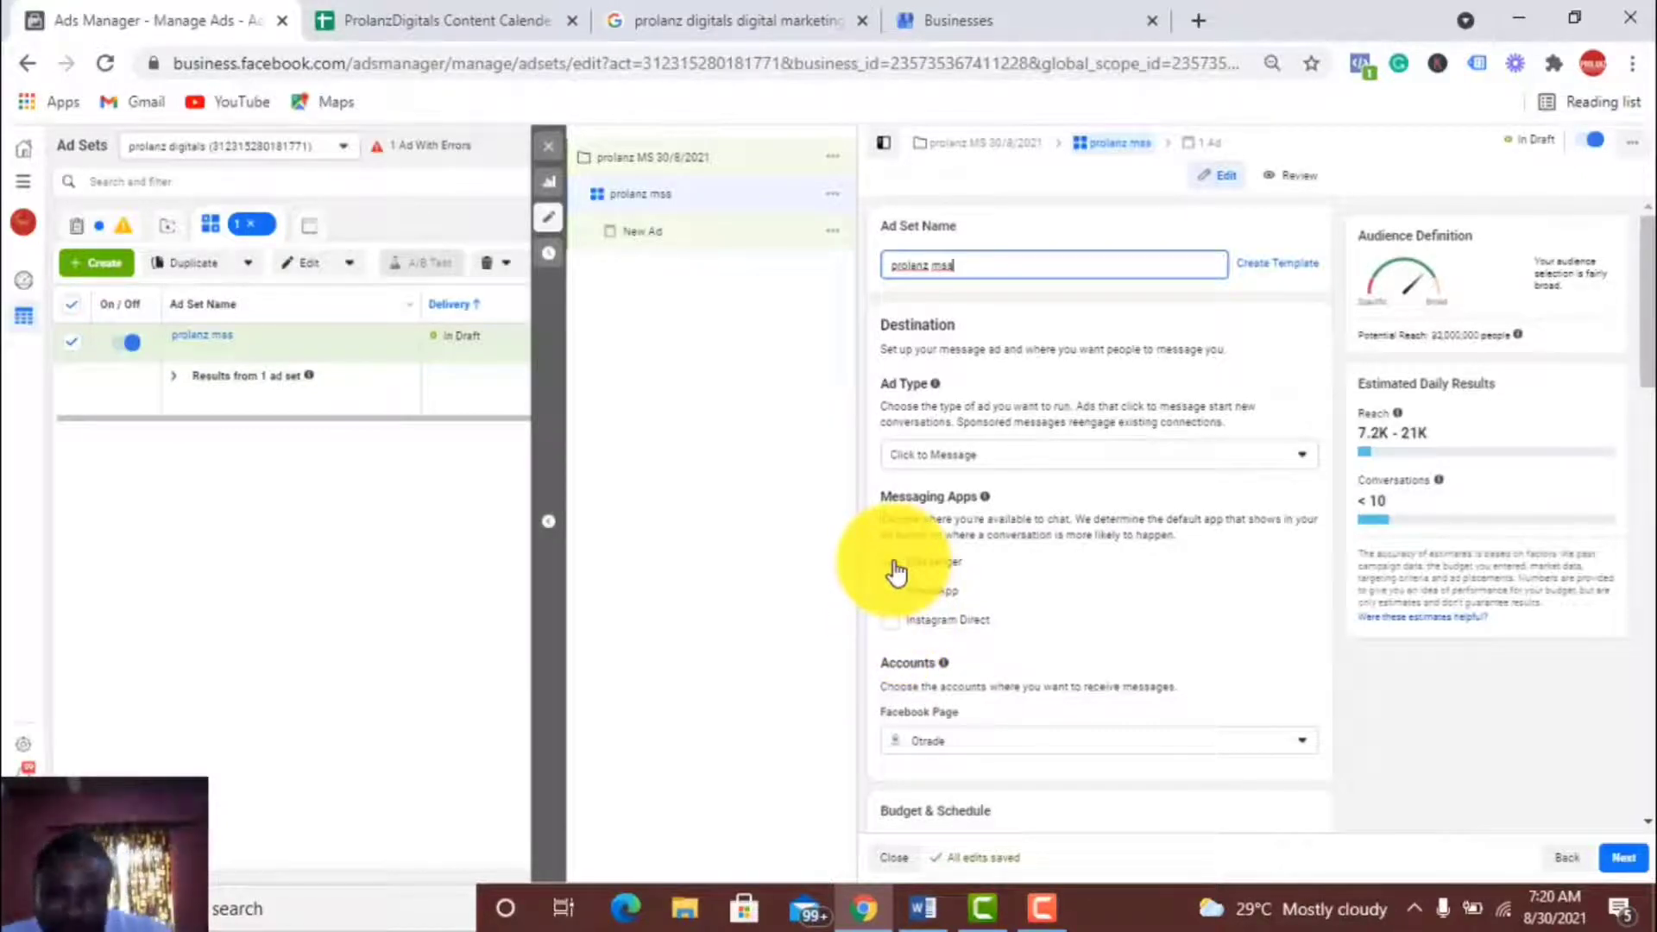
# - Send the ad's messages to WhatsApp instead of Messenger
pyautogui.click(896, 570)
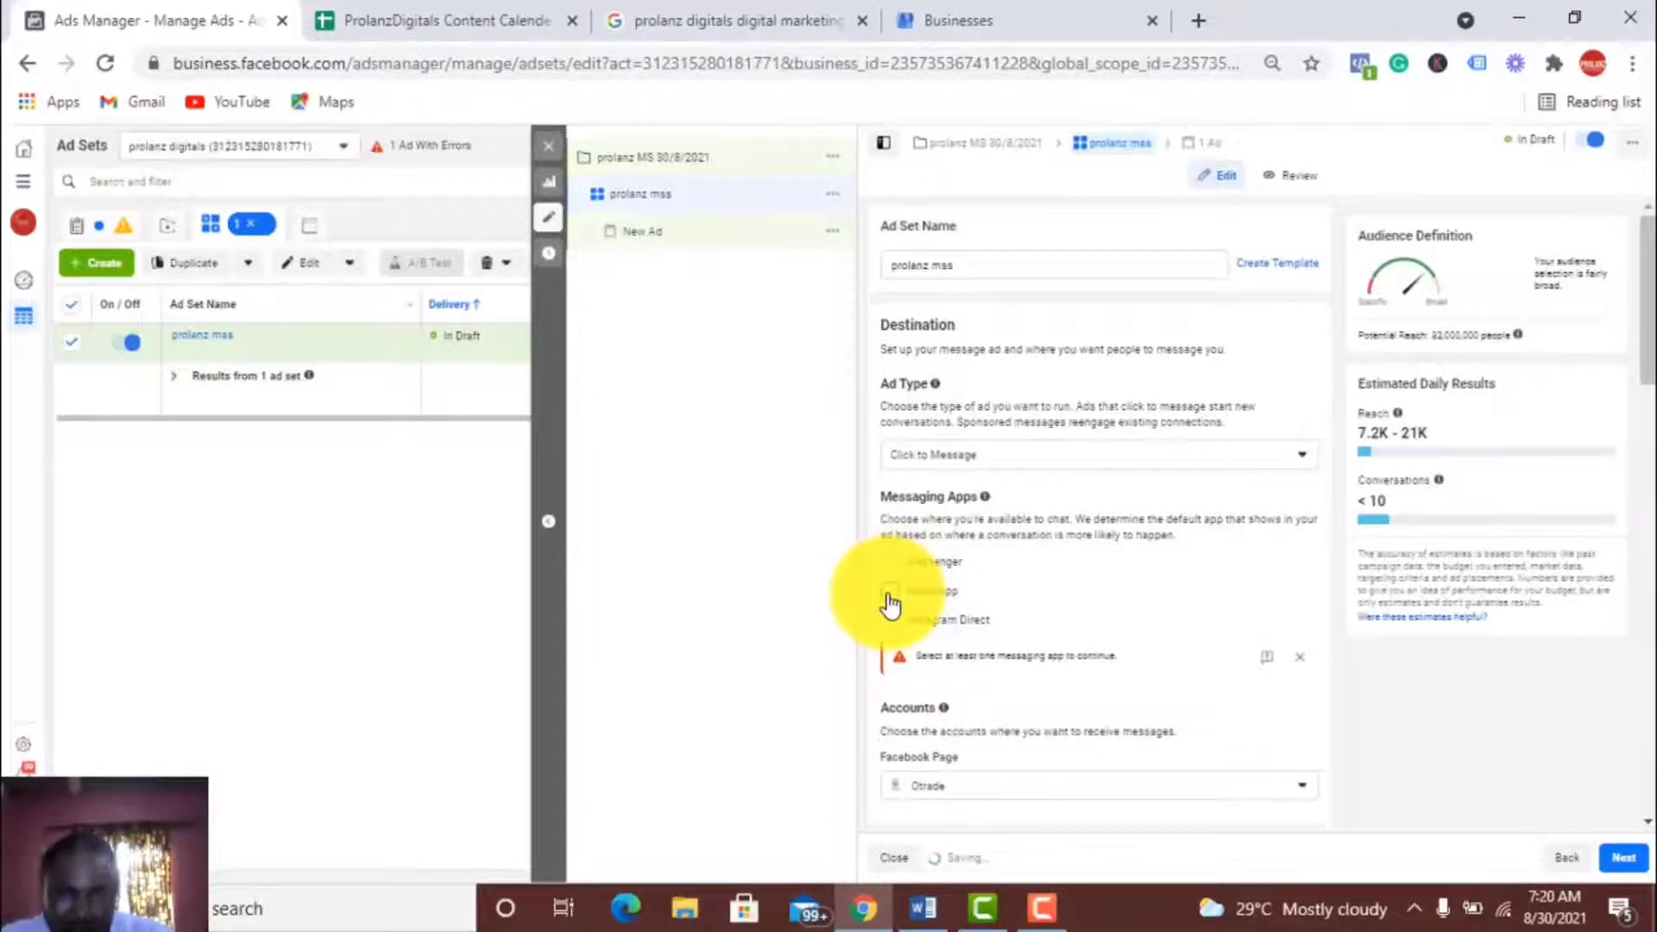
pyautogui.click(890, 592)
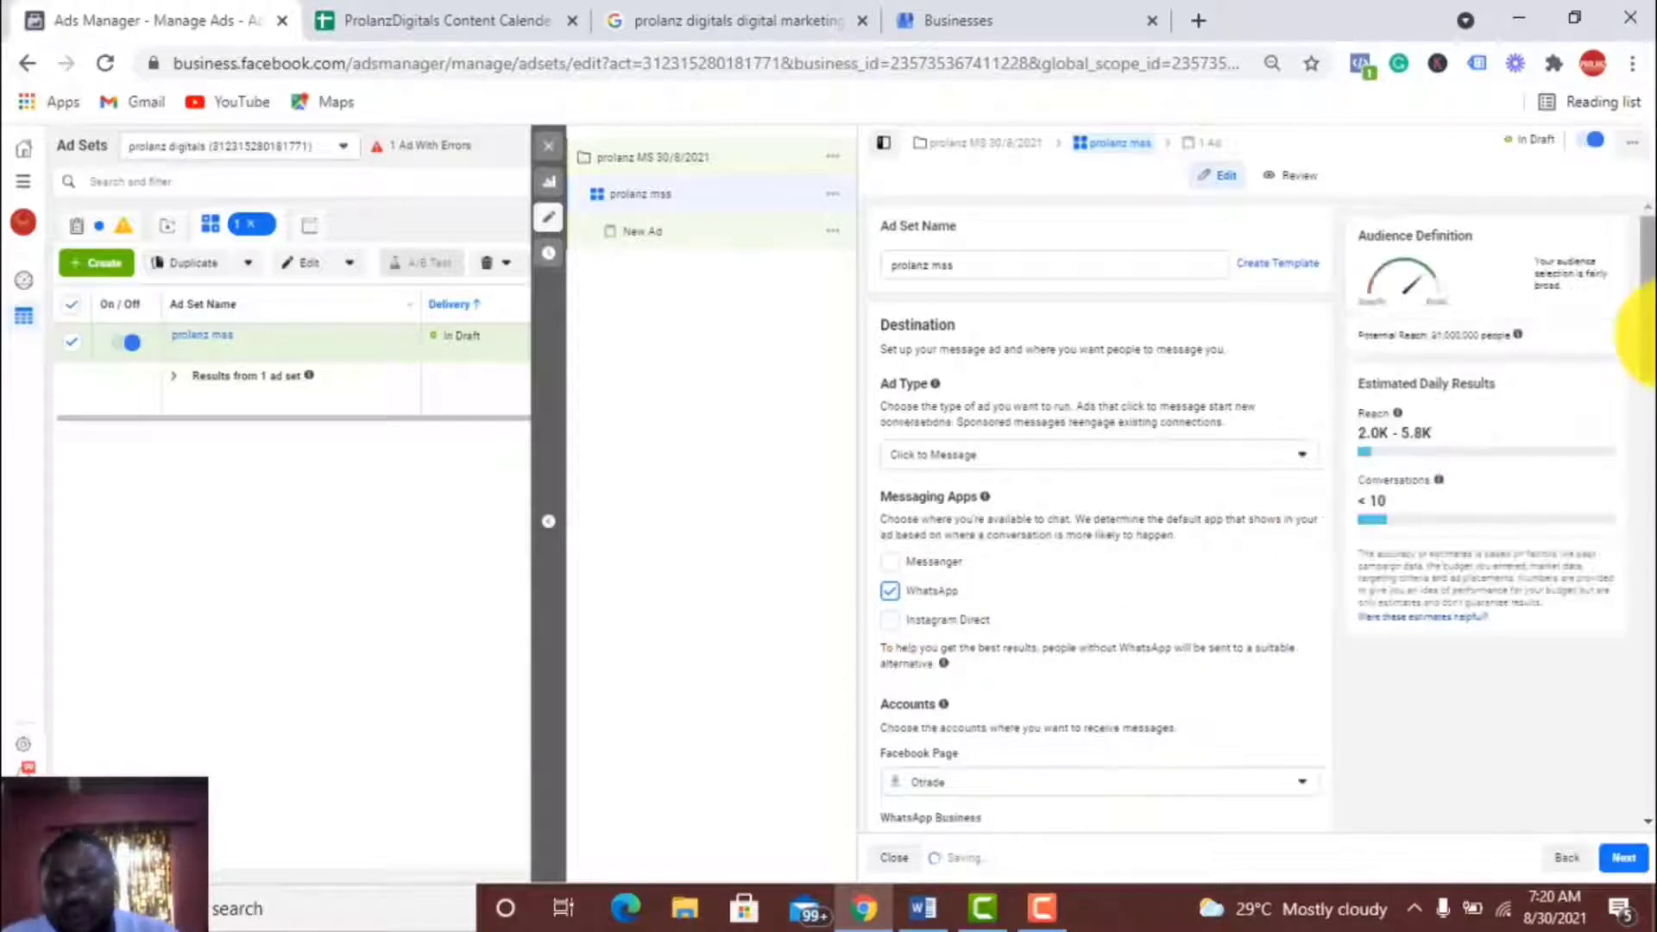
pyautogui.scroll(-1, 1643, 341)
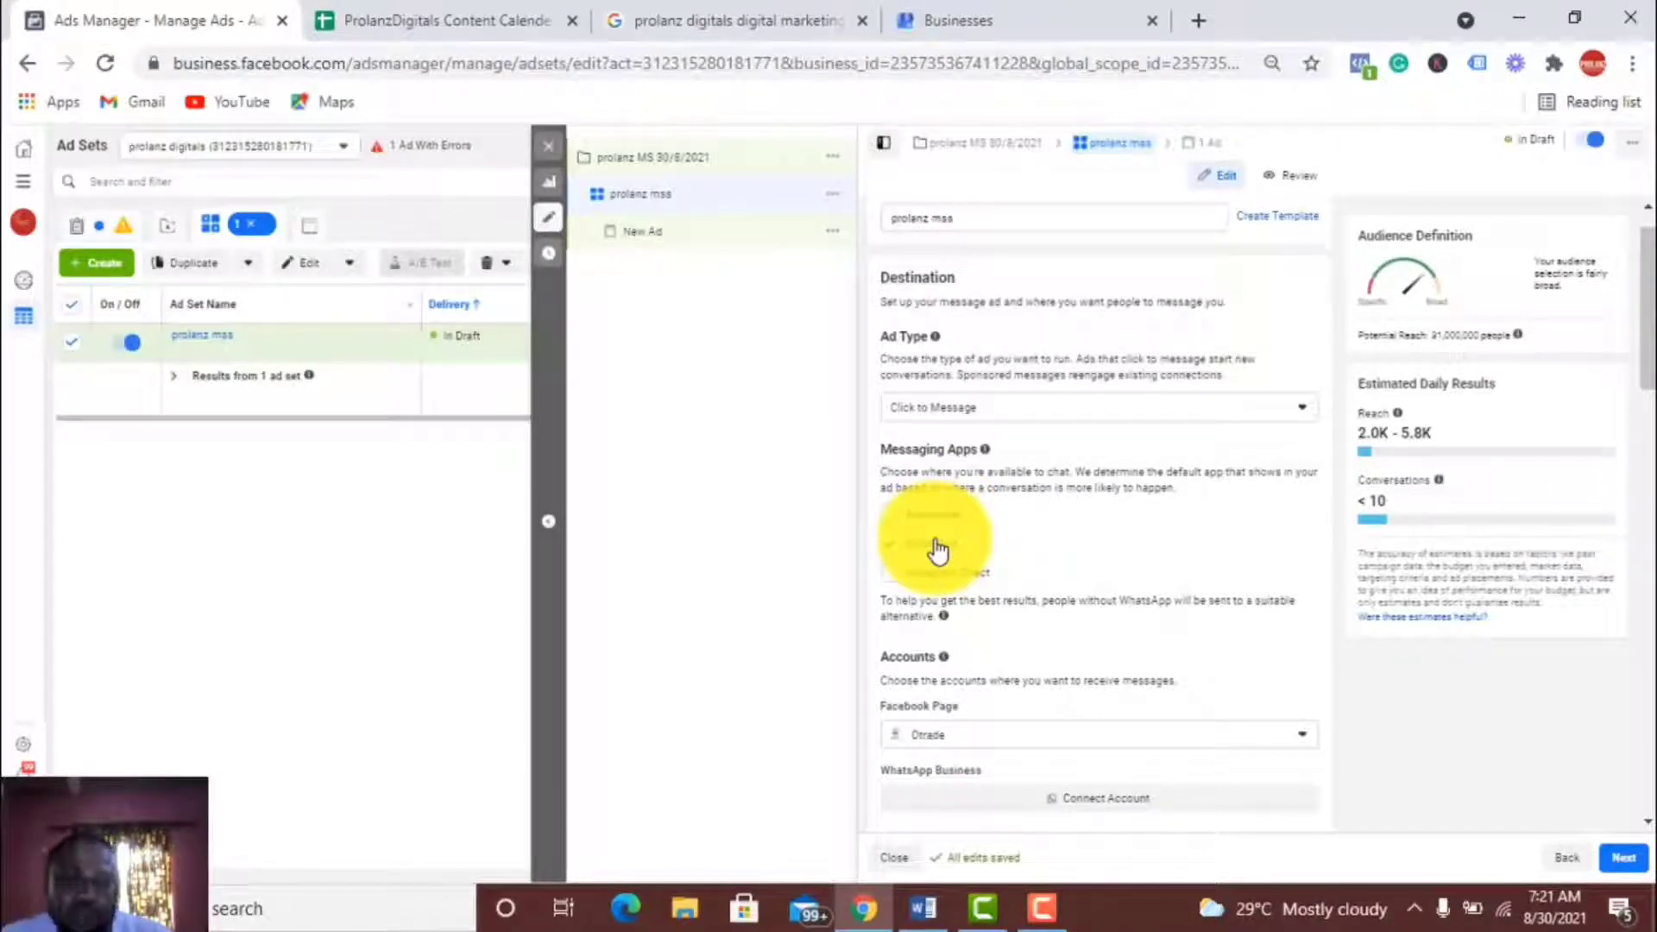
# - Choose Prolanzdigitals as the ad set's Facebook Page under Accounts
pyautogui.moveTo(1644, 250); pyautogui.dragTo(1634, 322)
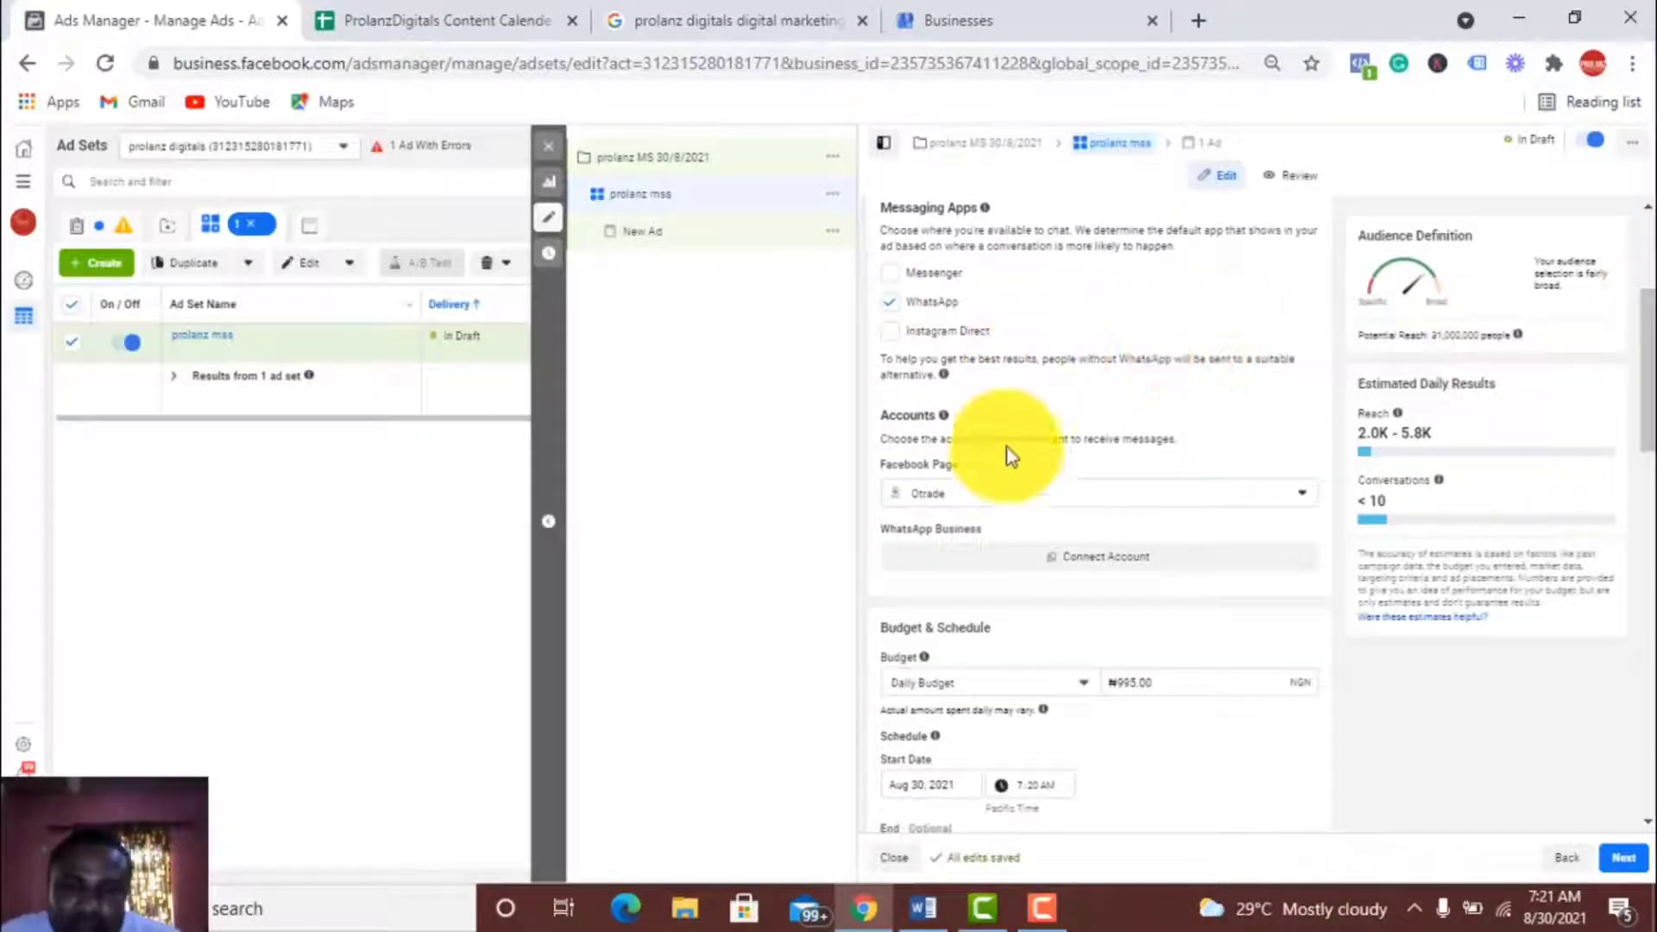
pyautogui.click(1000, 508)
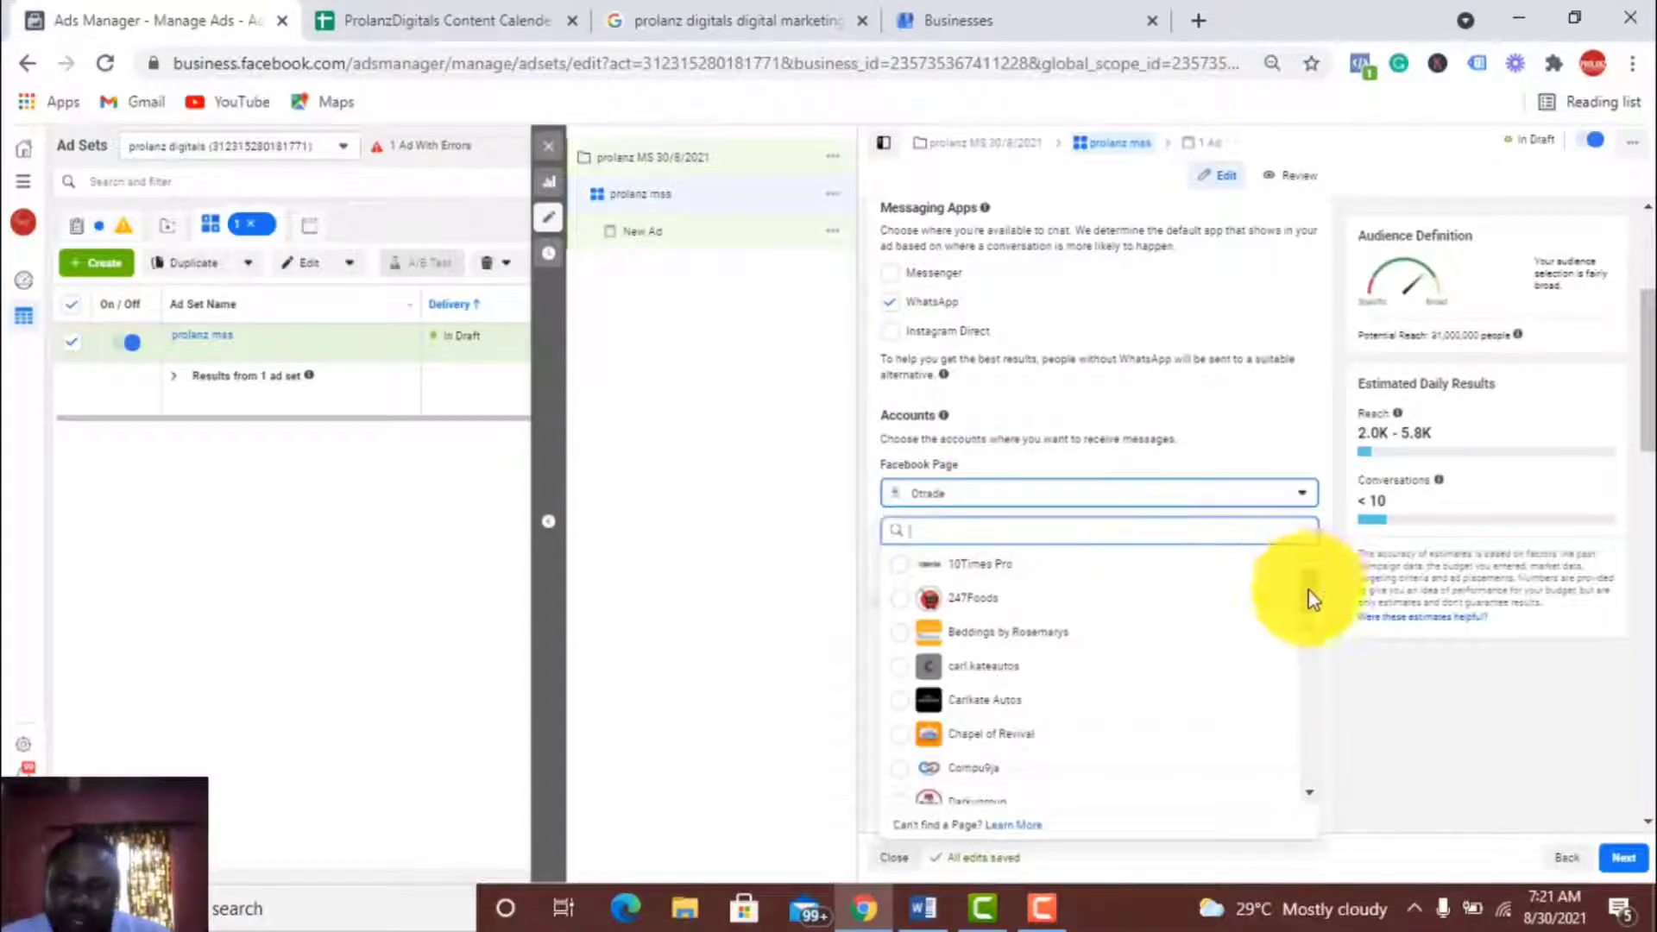
pyautogui.moveTo(1308, 600); pyautogui.dragTo(1308, 704)
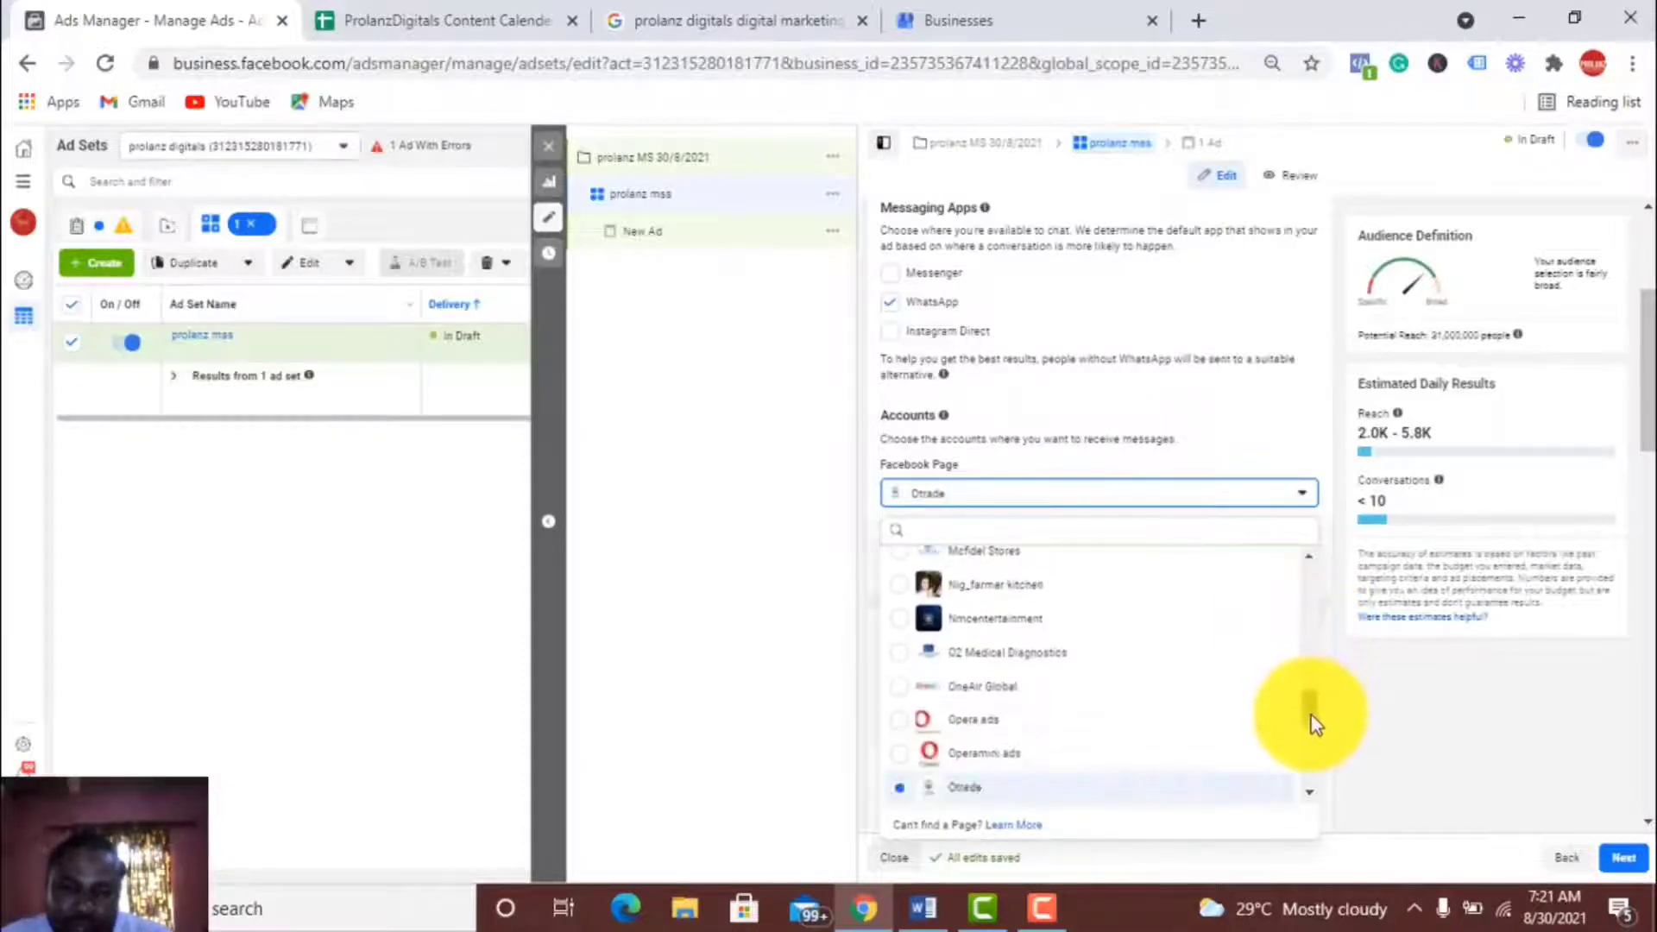
pyautogui.moveTo(1312, 714); pyautogui.dragTo(1318, 744)
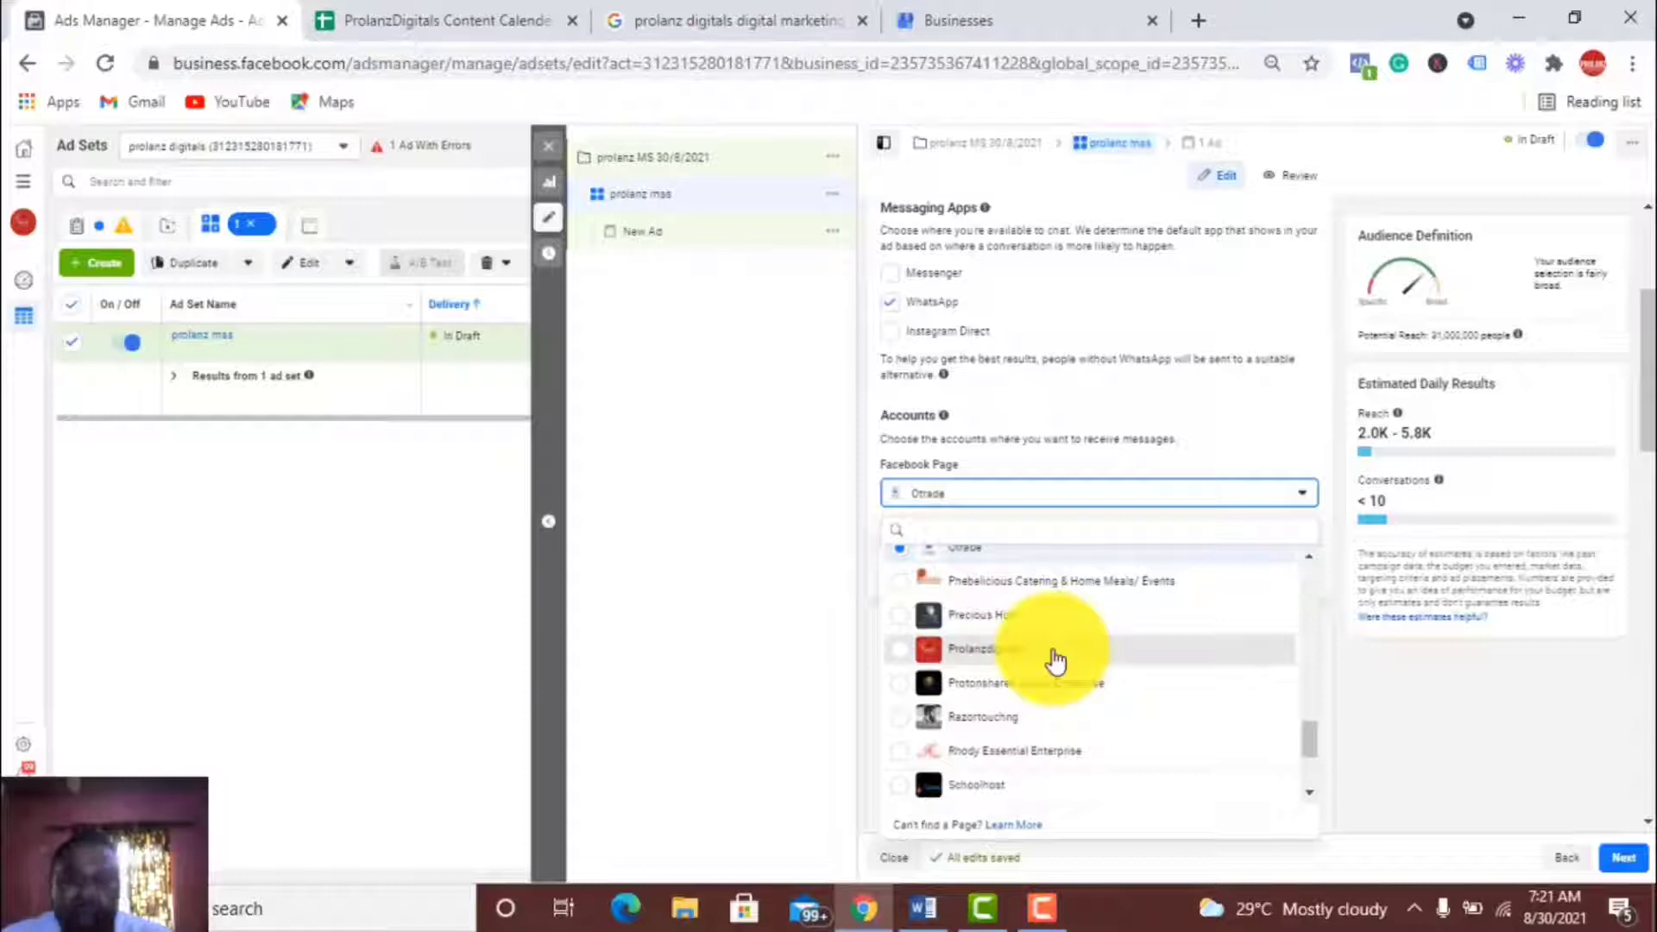
pyautogui.click(1056, 661)
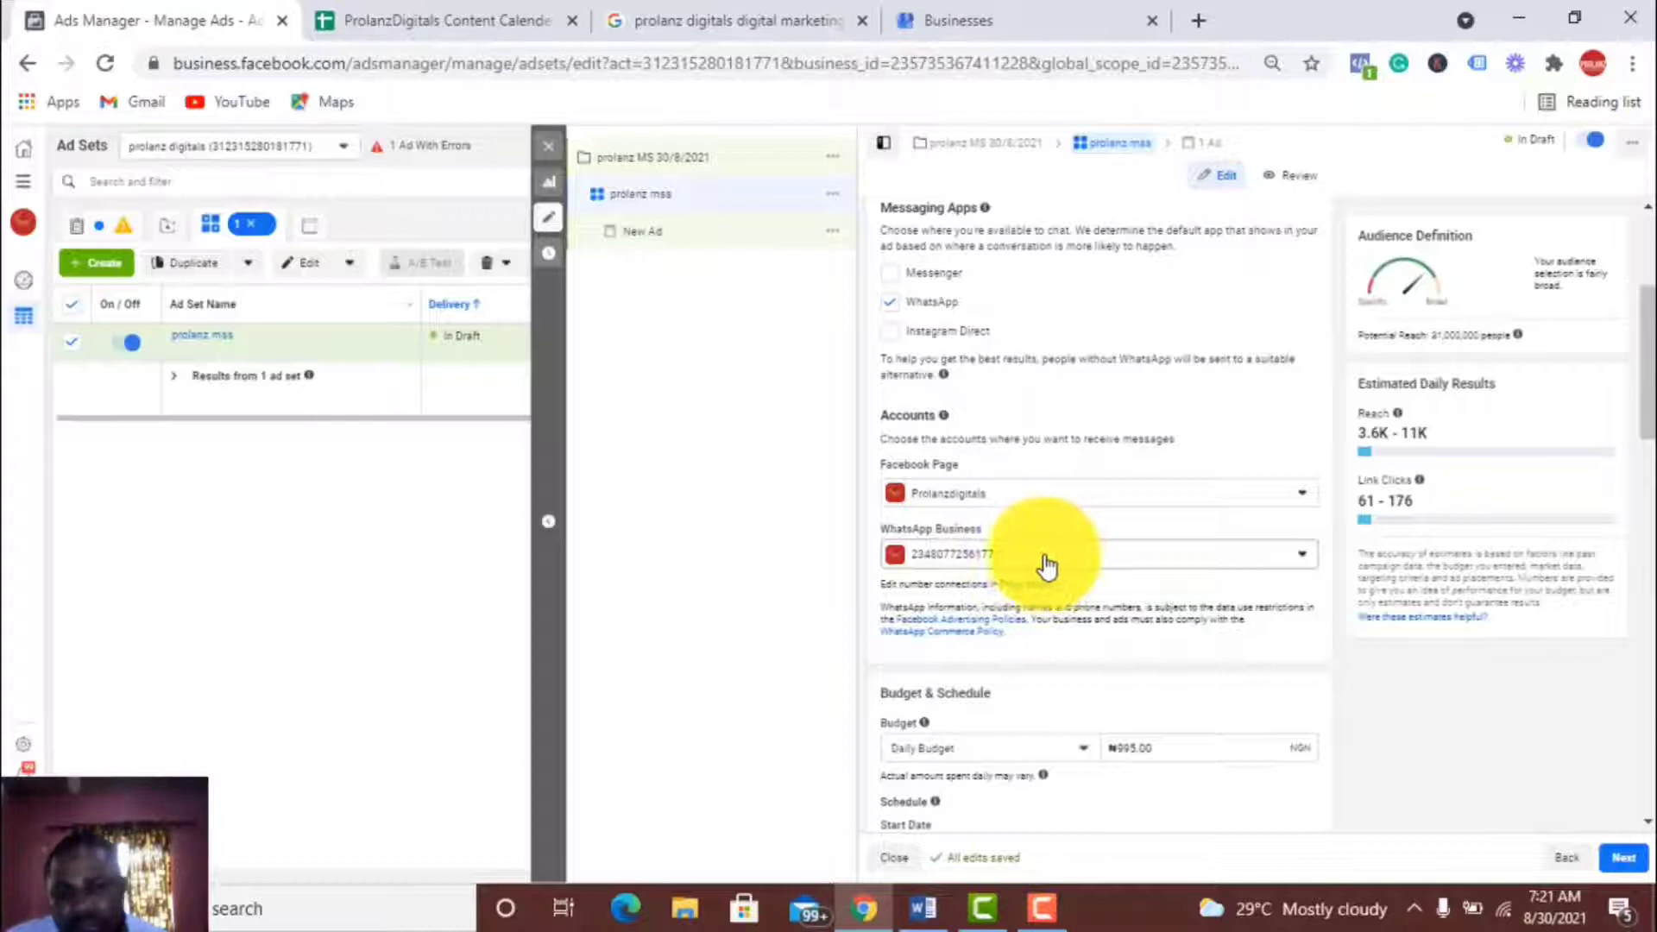
pyautogui.moveTo(1636, 369); pyautogui.dragTo(1636, 435)
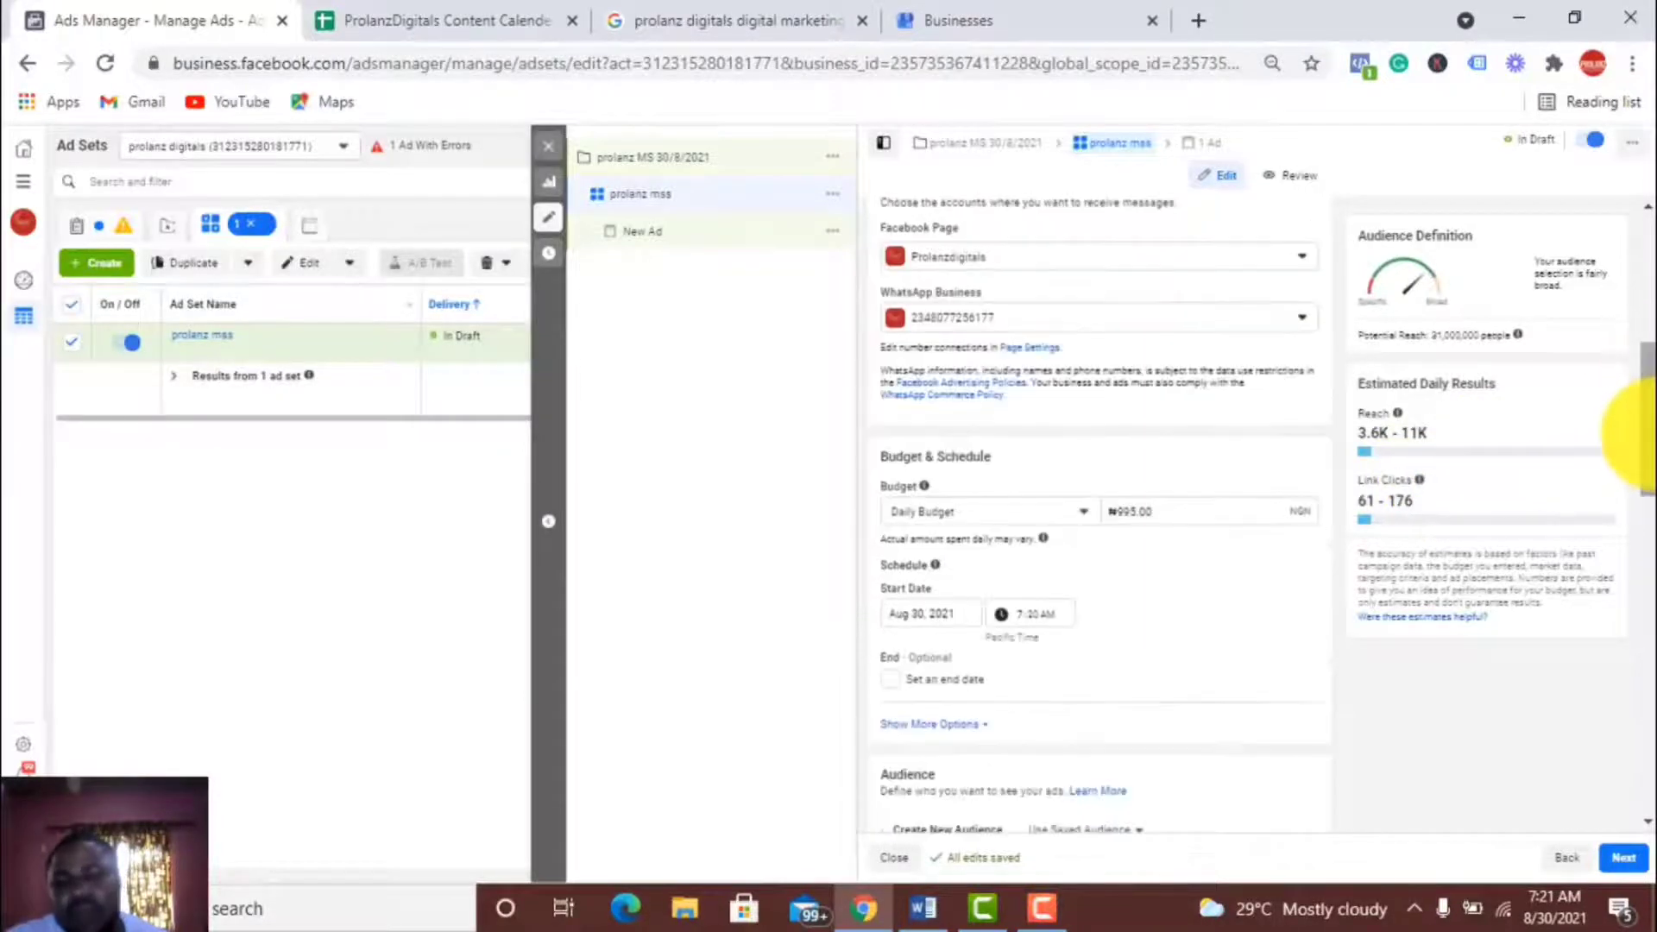
# - Enter 2000 as the daily budget, replacing ₦5000.00
pyautogui.click(1129, 511)
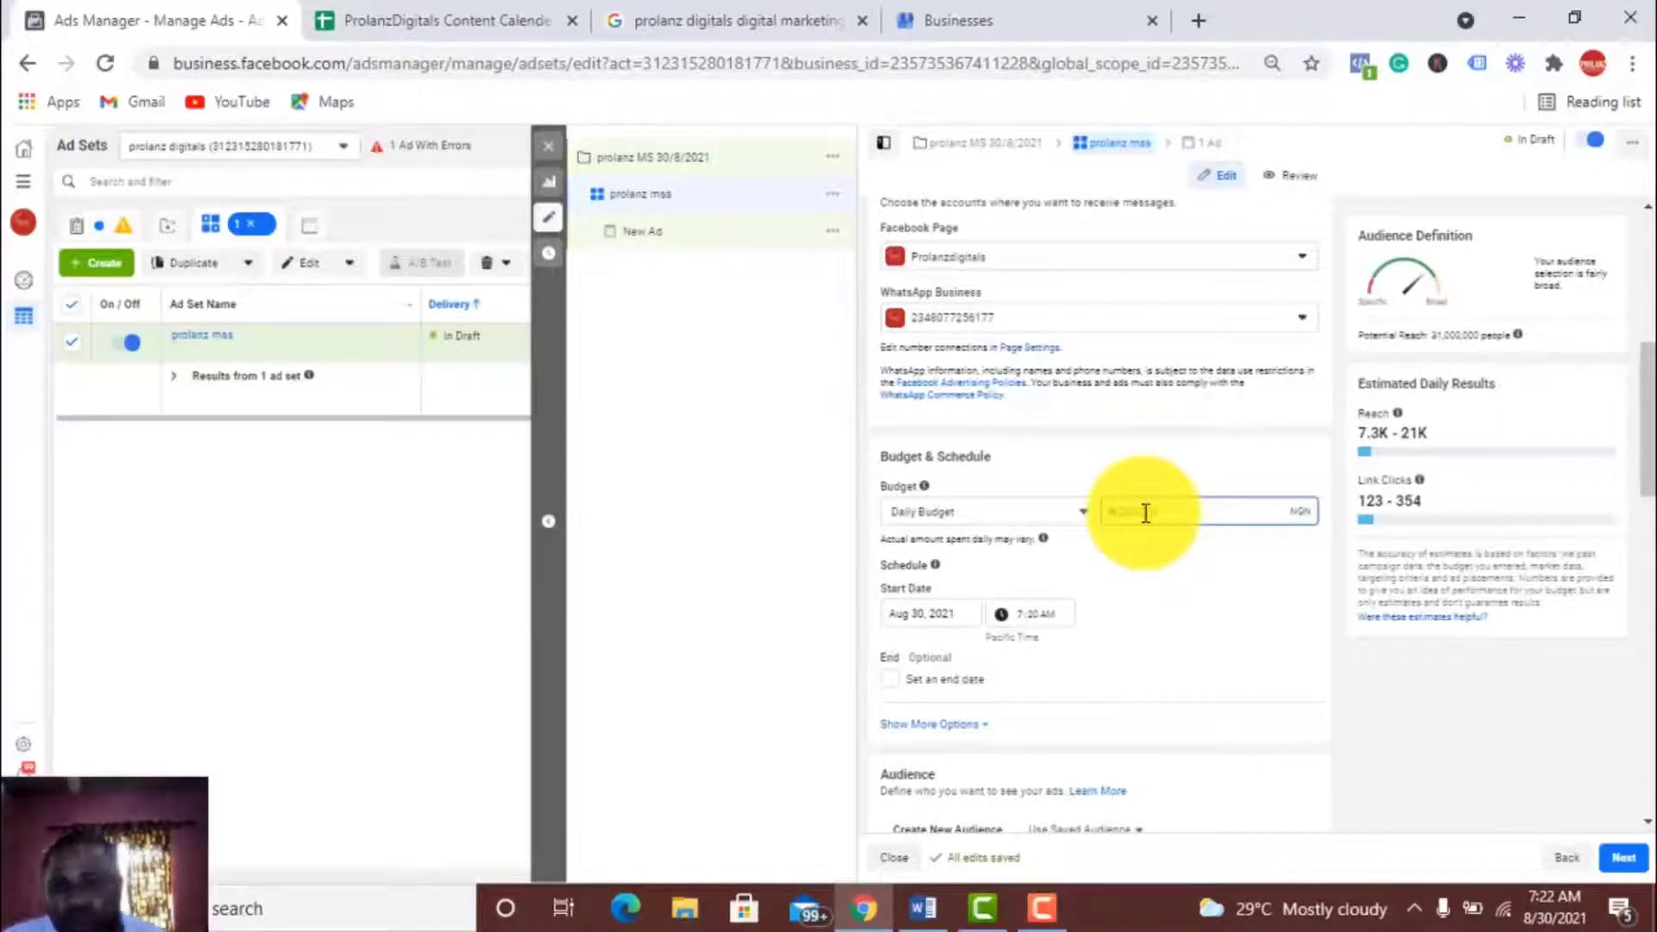
pyautogui.write('2000')
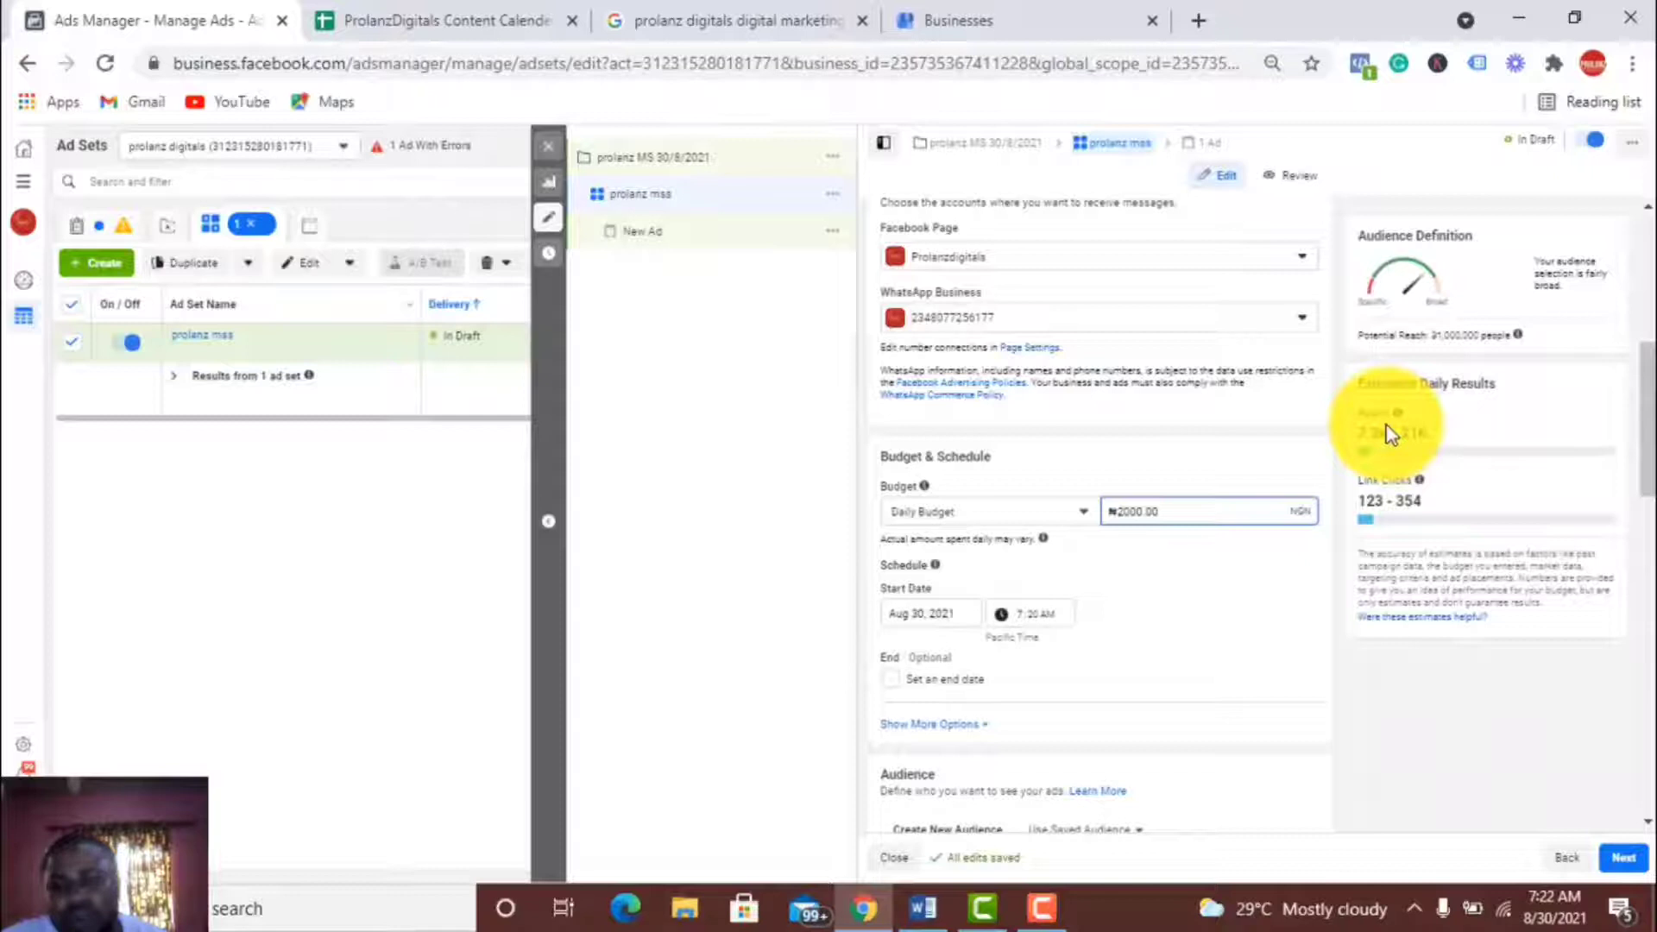
pyautogui.press('BackSpace')
pyautogui.press('BackSpace')
pyautogui.press('BackSpace')
pyautogui.press('BackSpace')
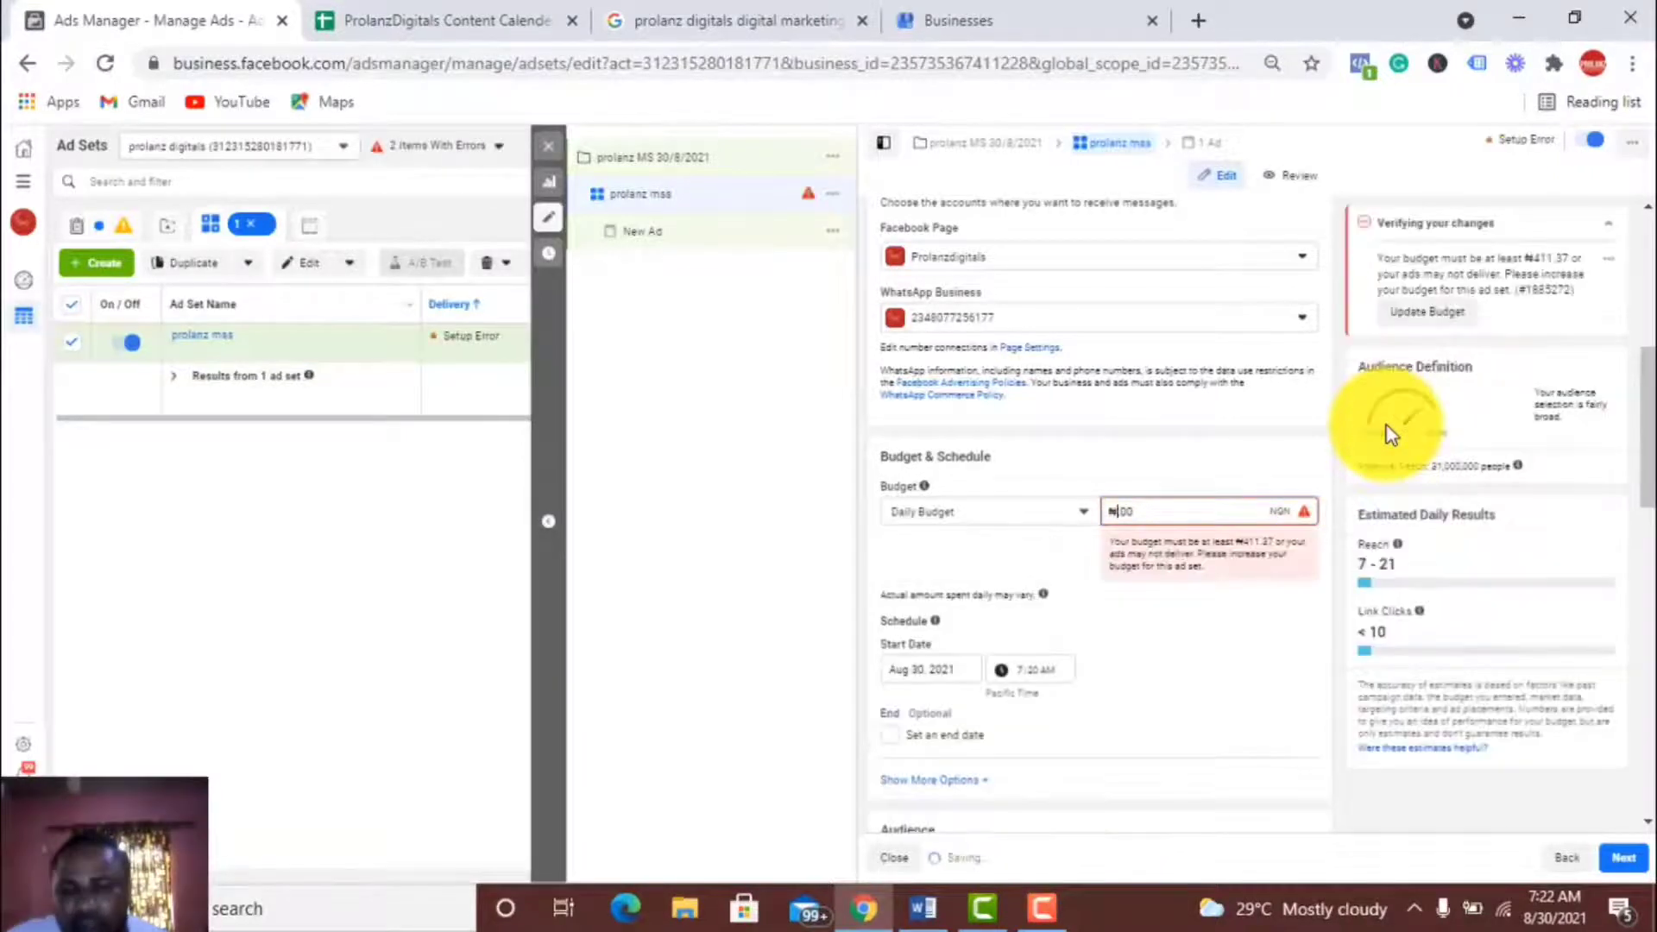
pyautogui.write('5000')
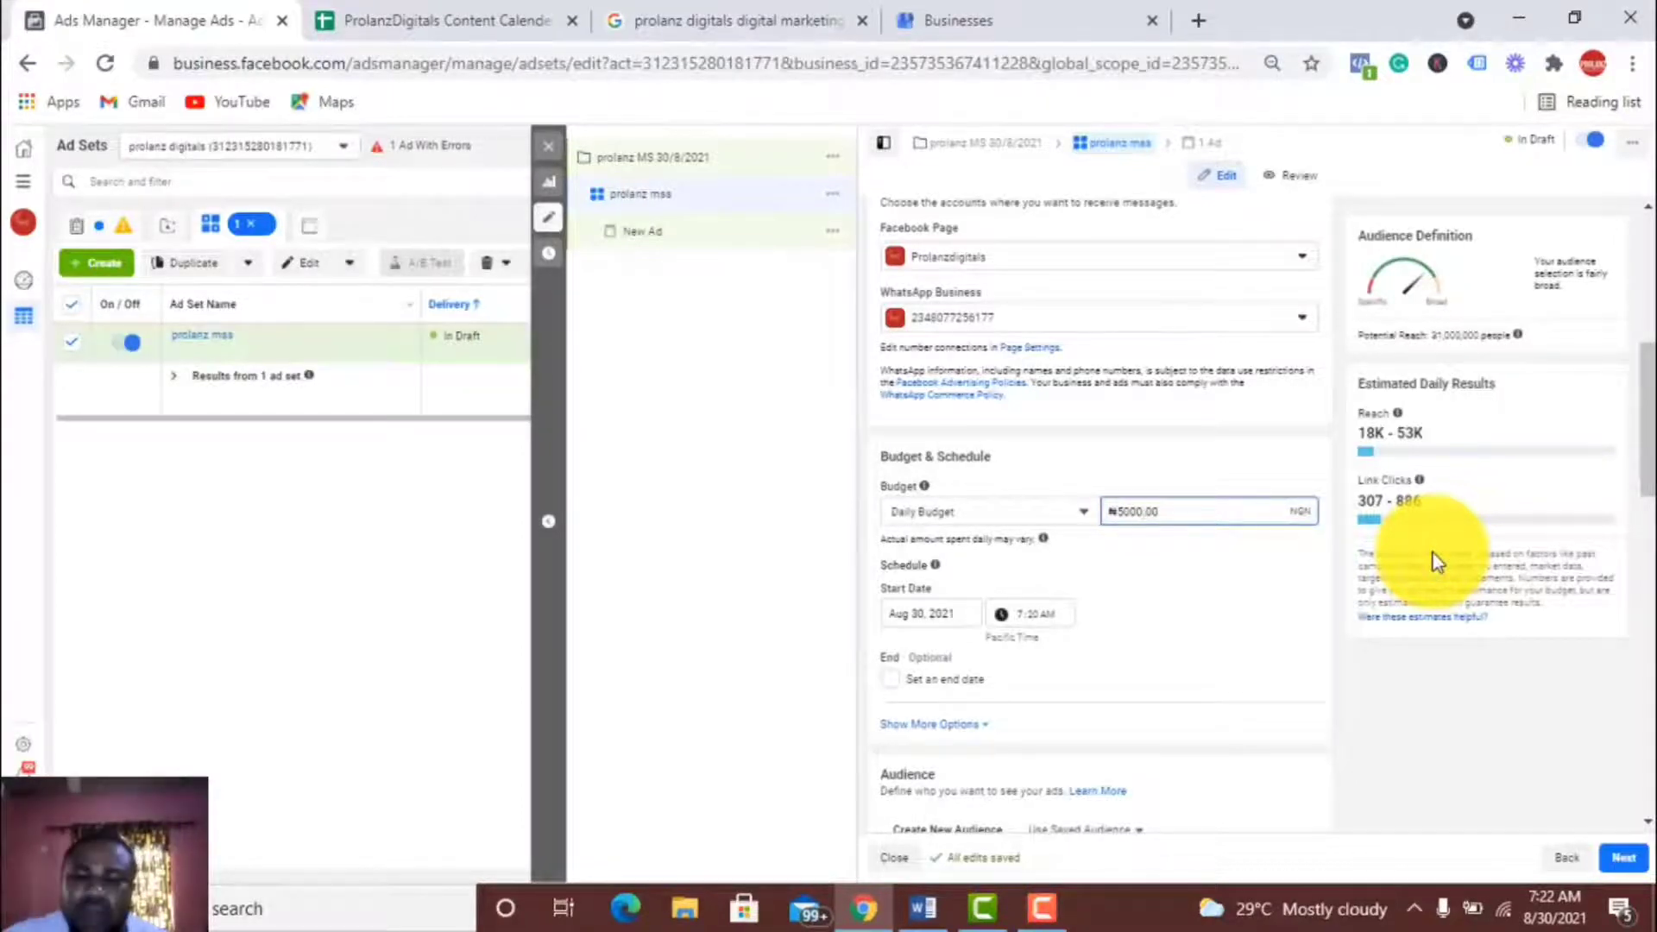
pyautogui.press('BackSpace')
pyautogui.press('BackSpace')
pyautogui.press('BackSpace')
pyautogui.write('2000')
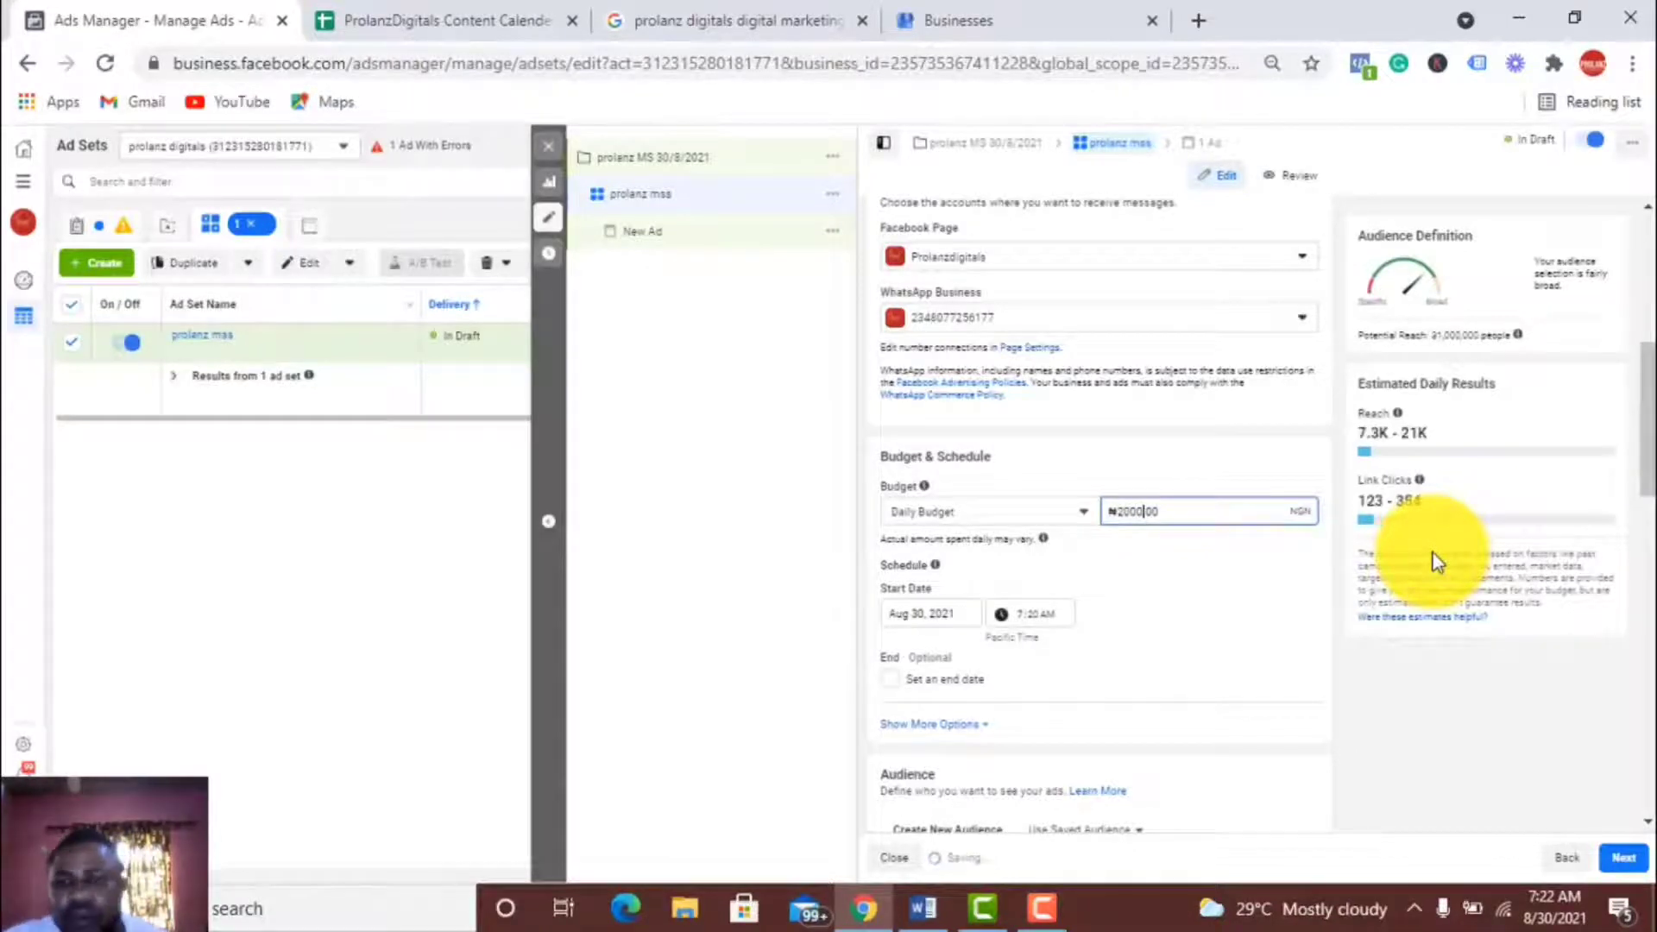
pyautogui.moveTo(1640, 437); pyautogui.dragTo(1638, 559)
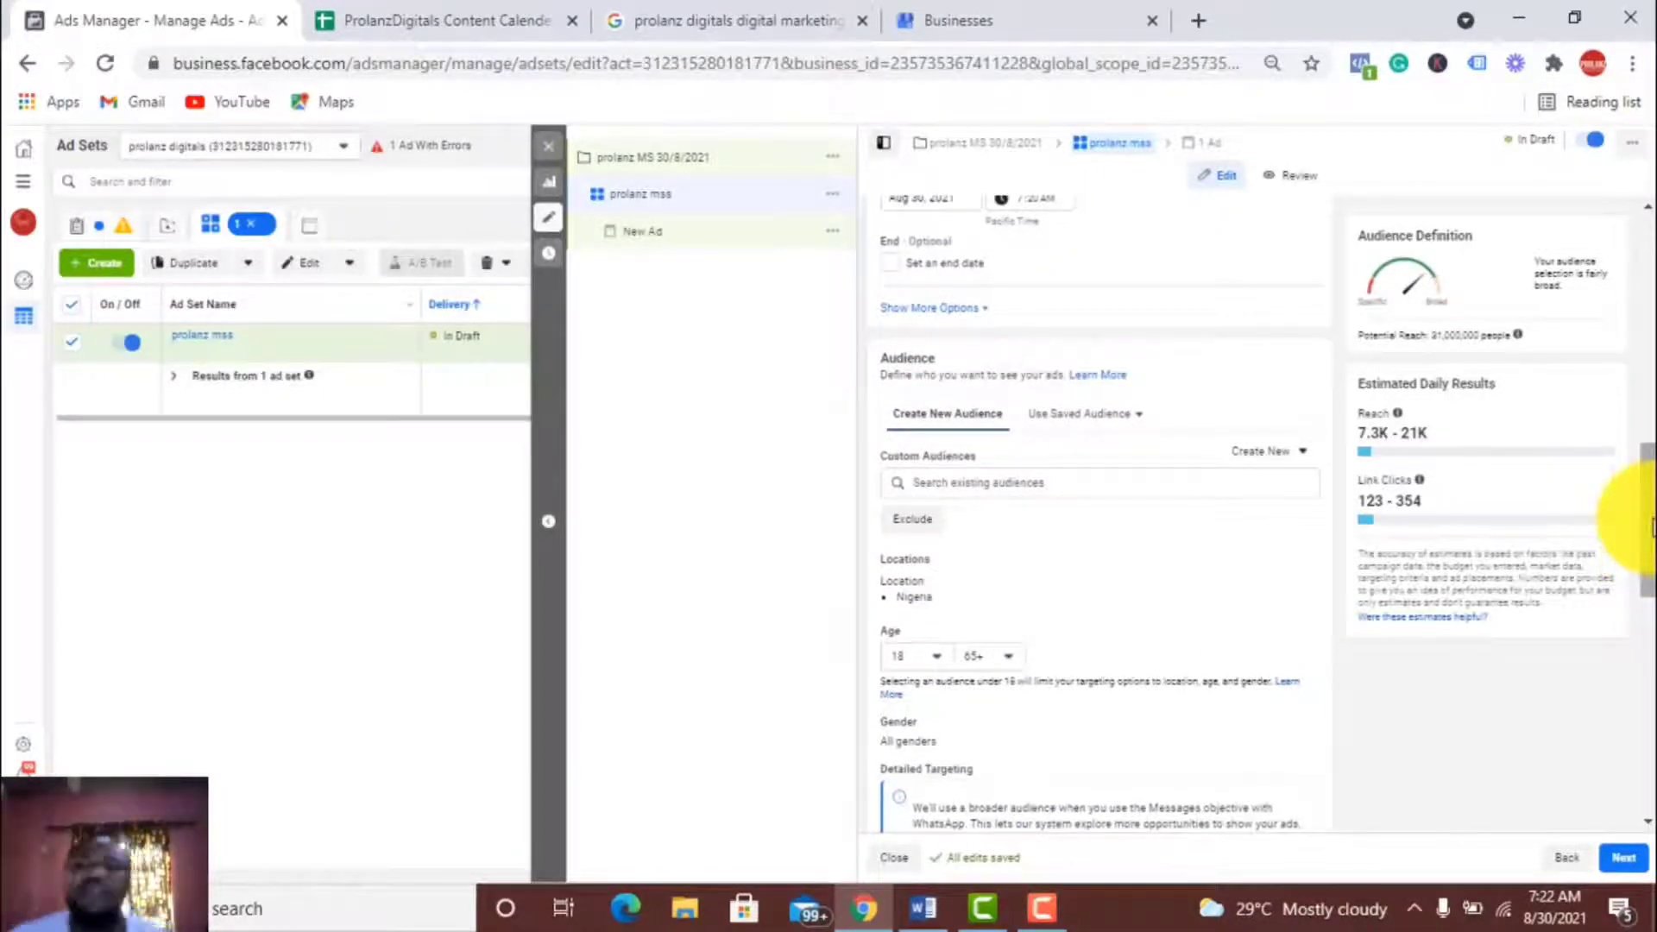
# - Set the audience minimum age to 25 and maximum age to 50
pyautogui.moveTo(1649, 522); pyautogui.dragTo(1649, 534)
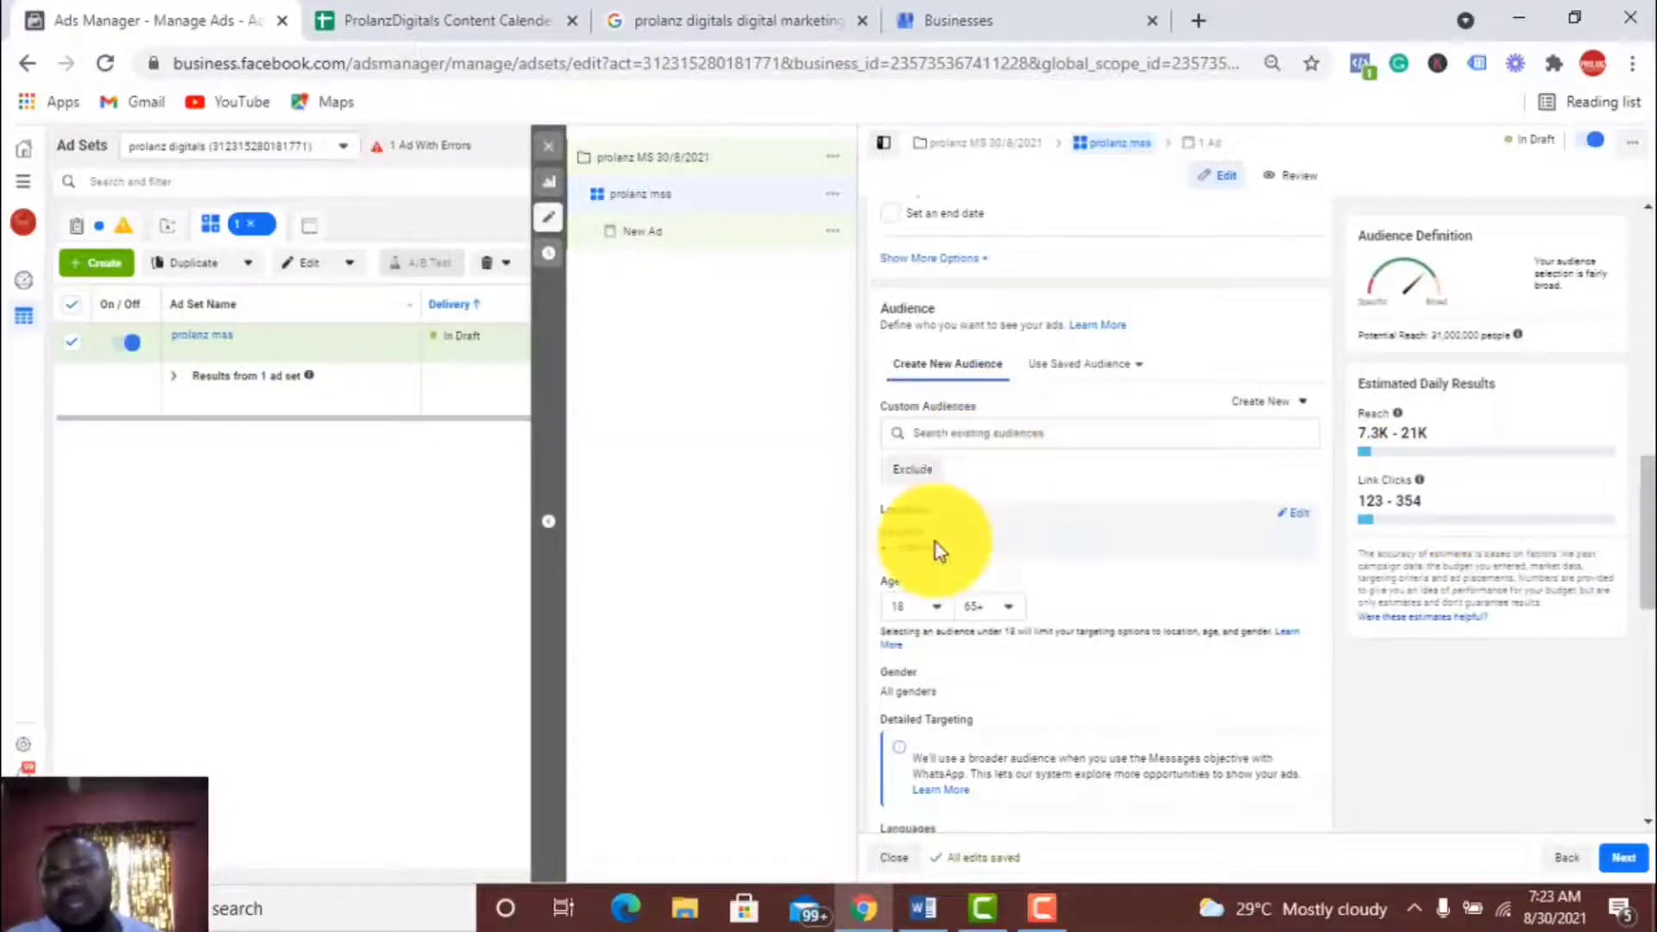
pyautogui.click(936, 610)
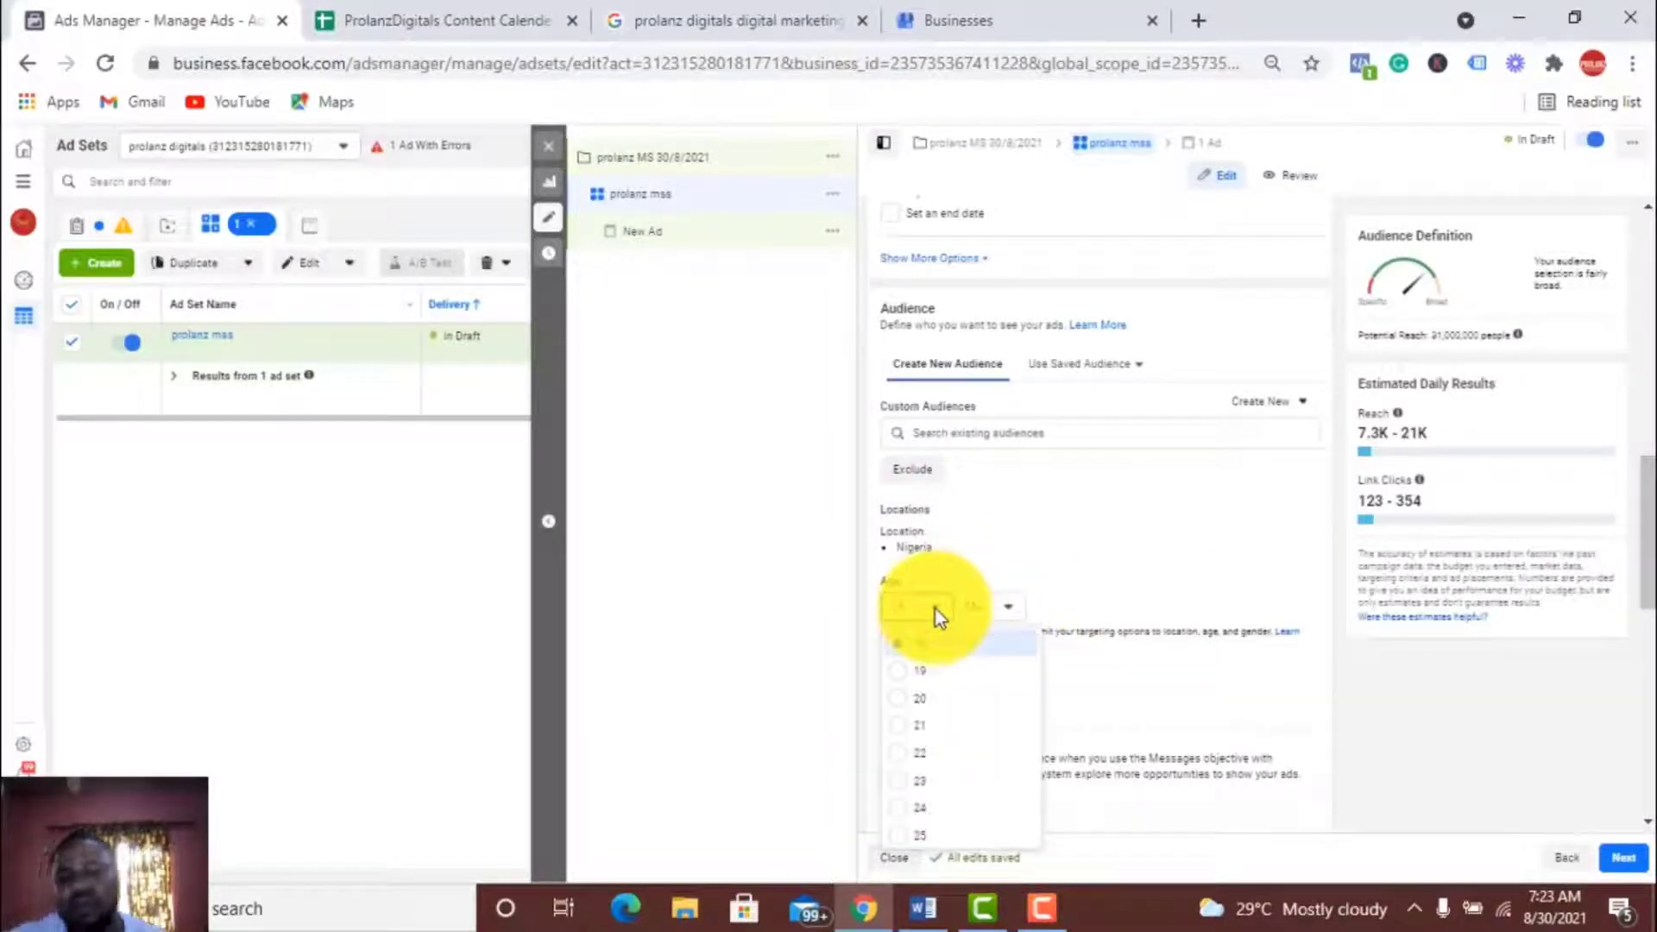
pyautogui.press('Down')
pyautogui.press('Down')
pyautogui.press('Down')
pyautogui.press('Down')
pyautogui.press('Down')
pyautogui.press('Down')
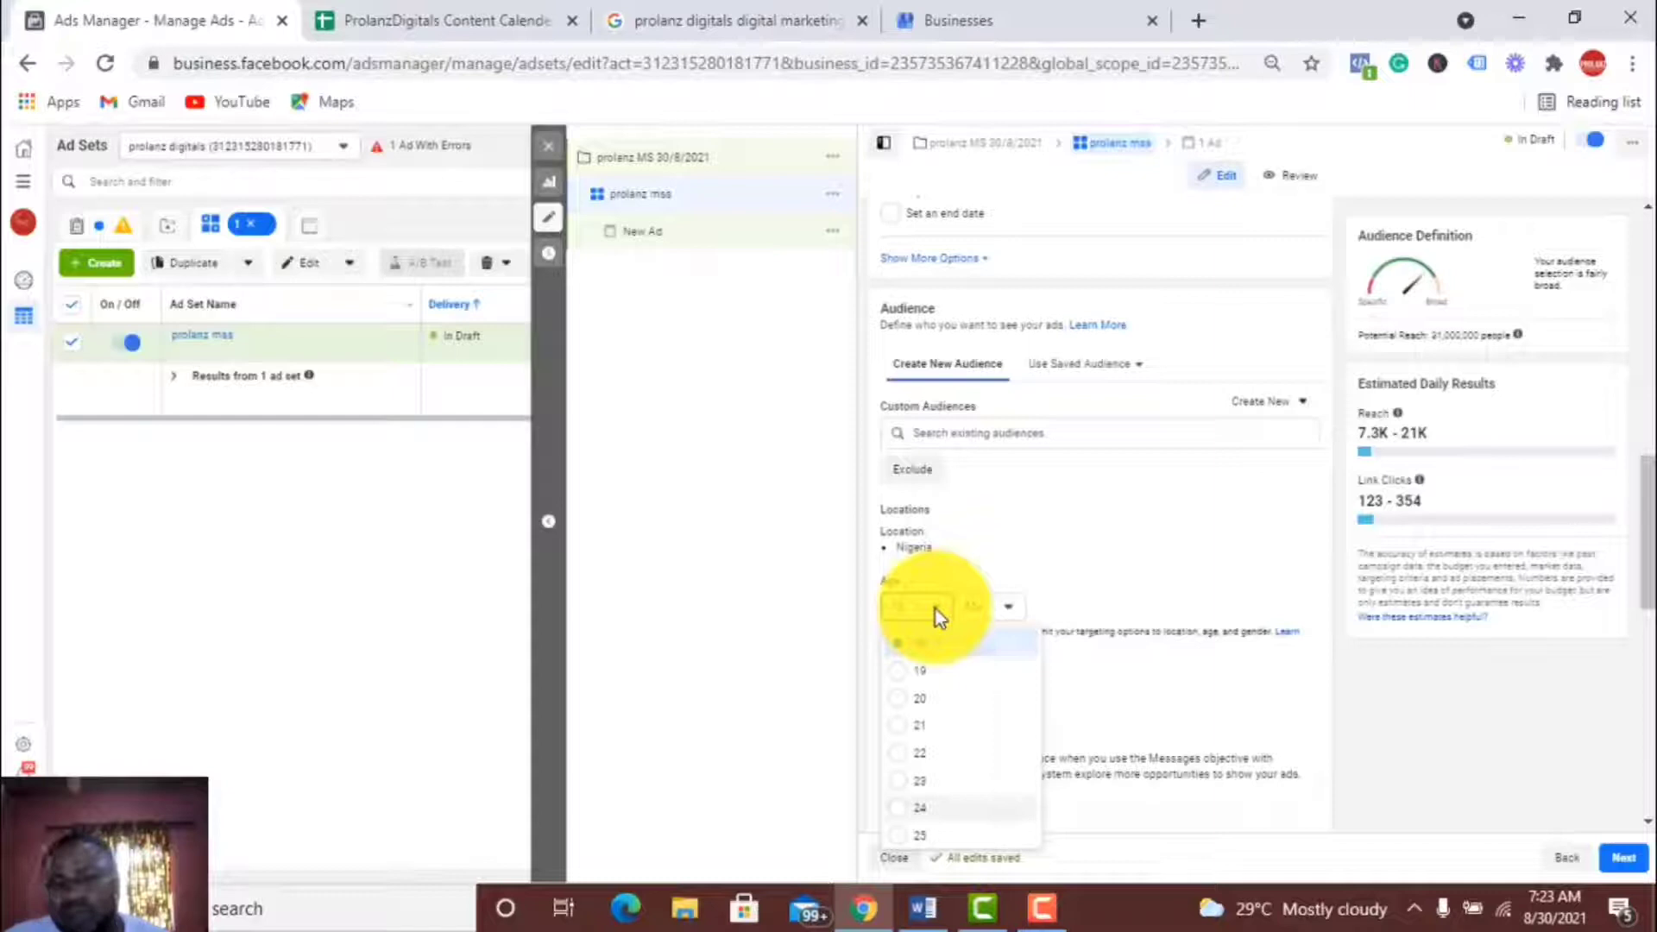
pyautogui.press('Down')
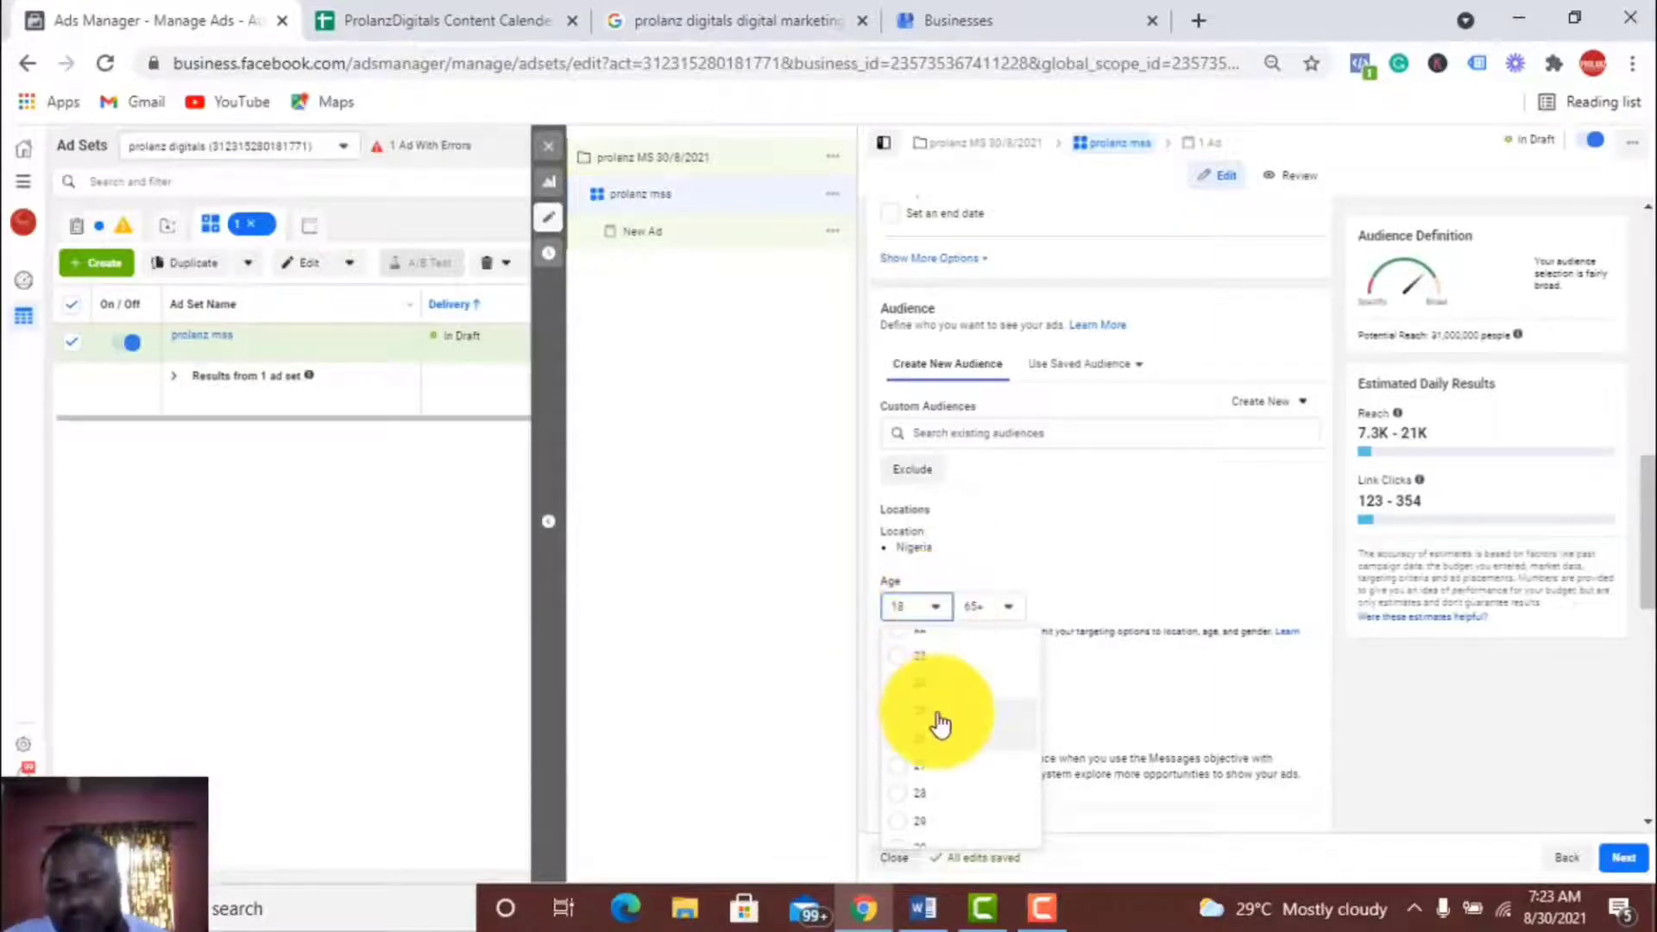
pyautogui.scroll(-2, 950, 707)
pyautogui.click(957, 716)
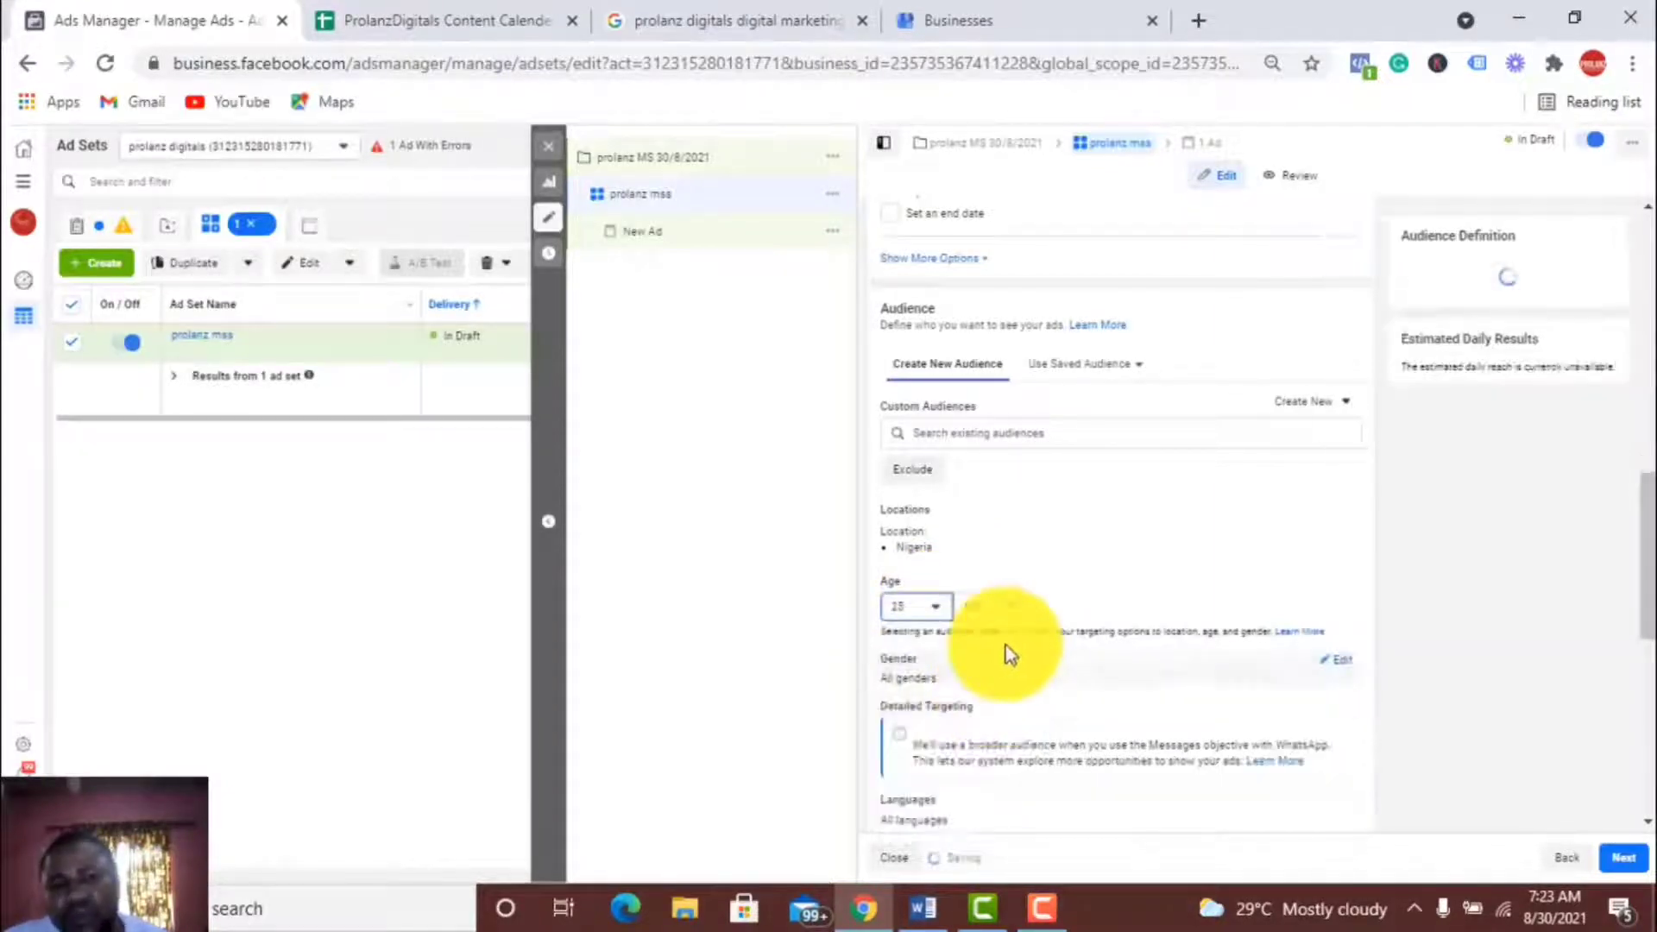
pyautogui.click(1012, 605)
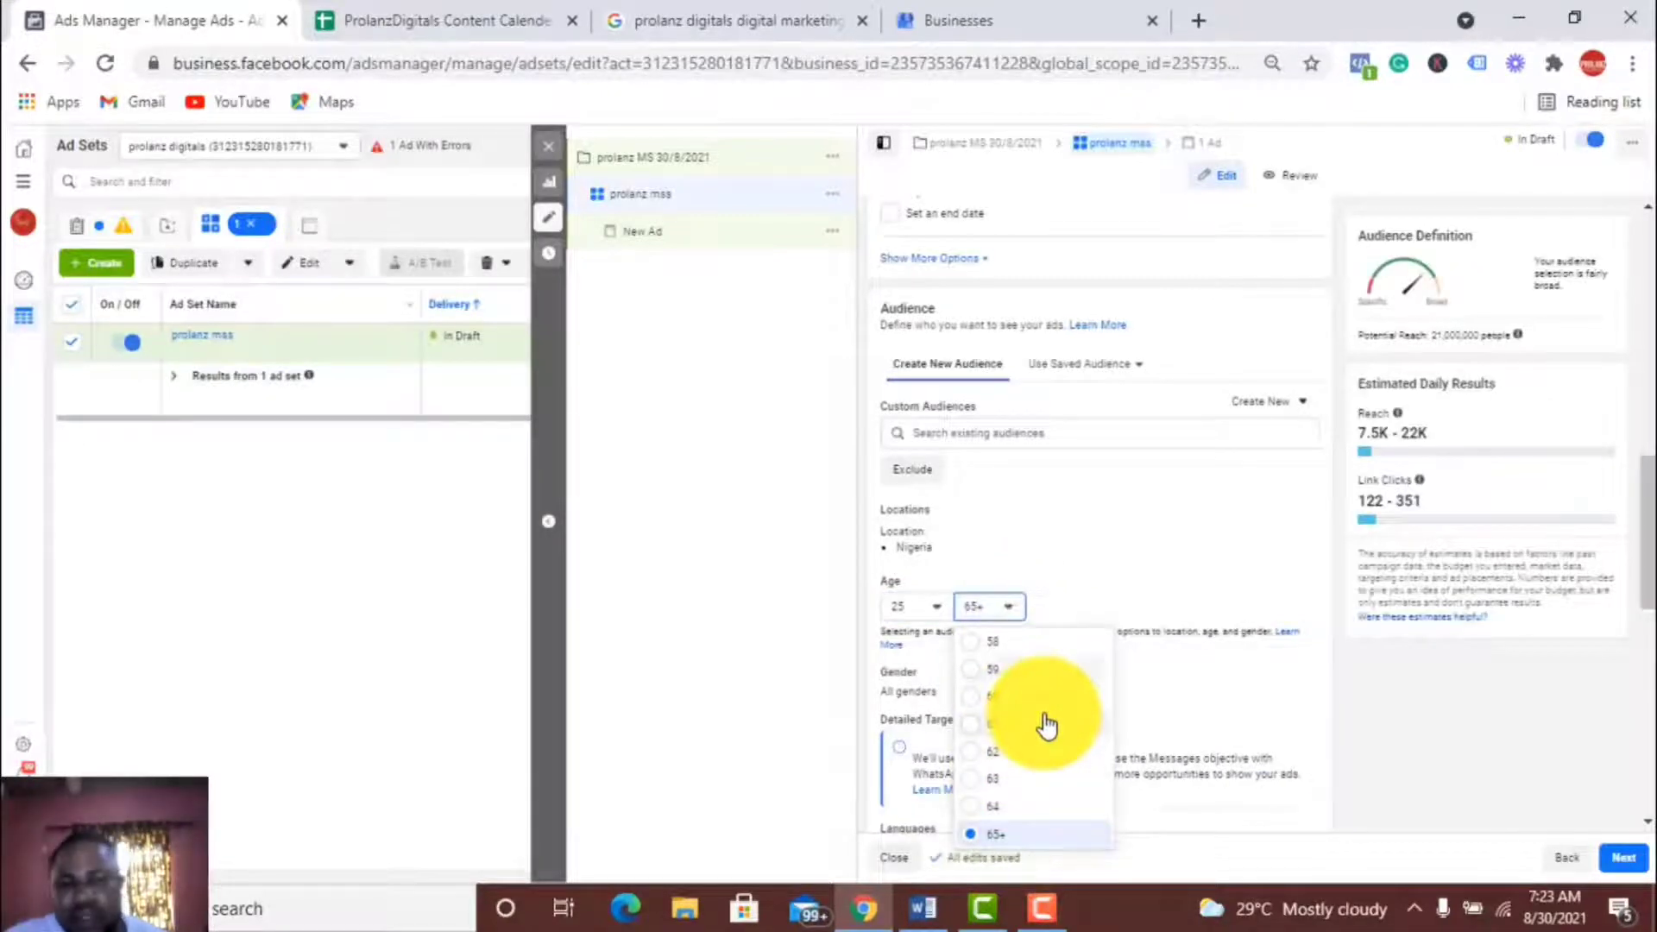
pyautogui.scroll(2, 1047, 725)
pyautogui.scroll(2, 1047, 725)
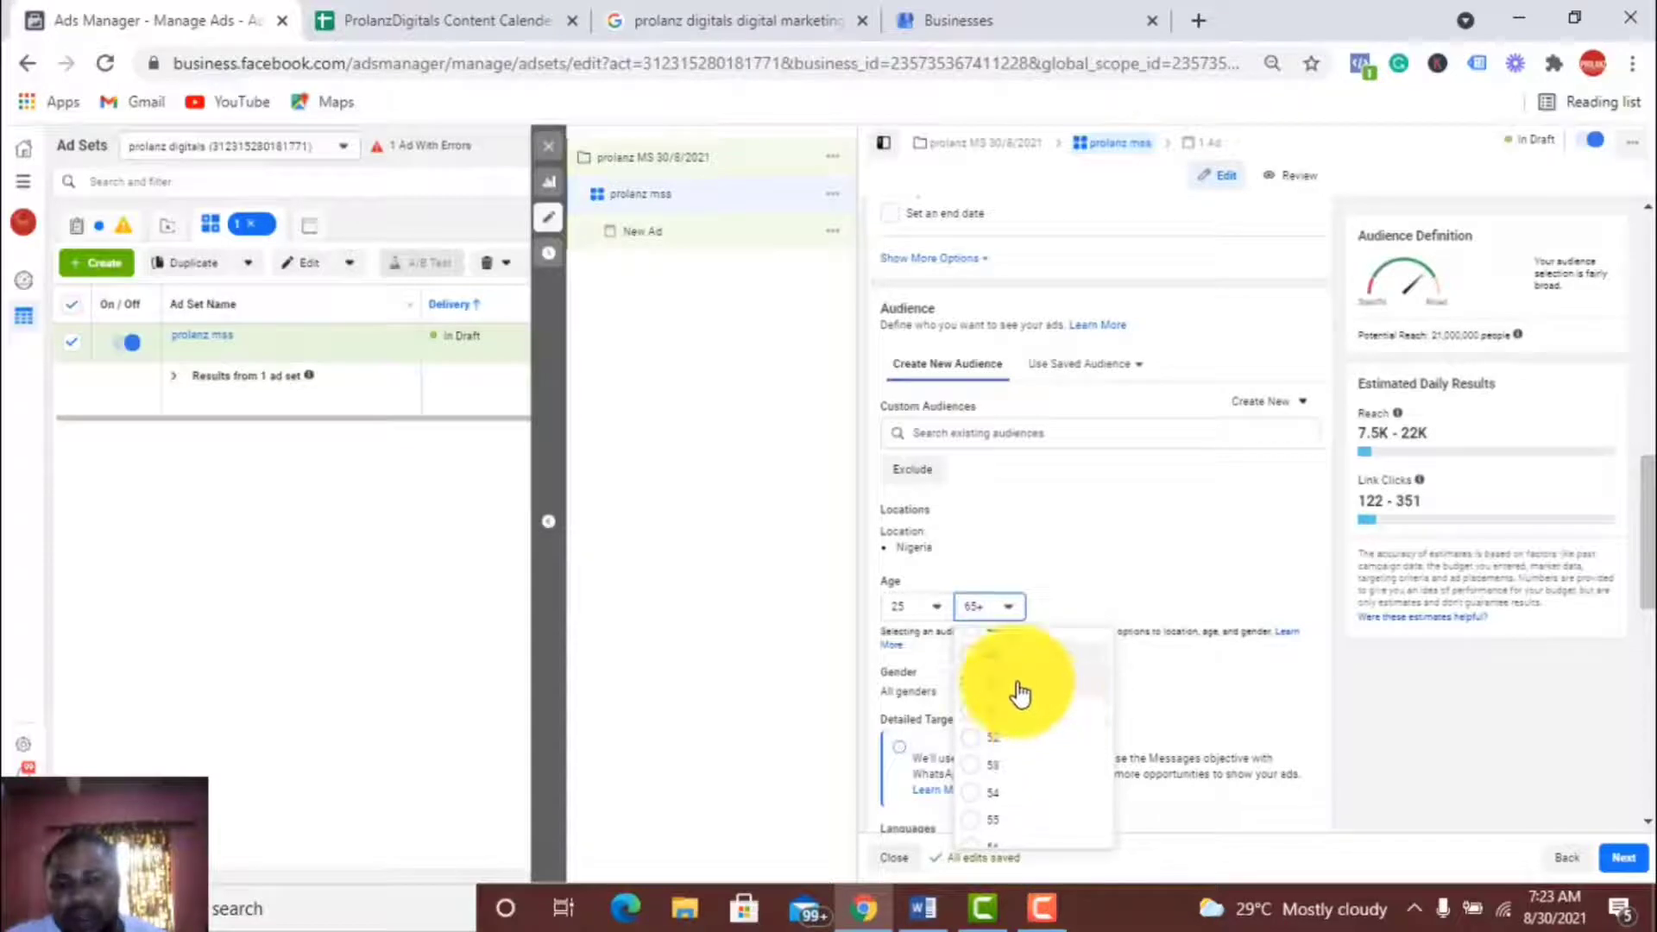
pyautogui.click(1017, 685)
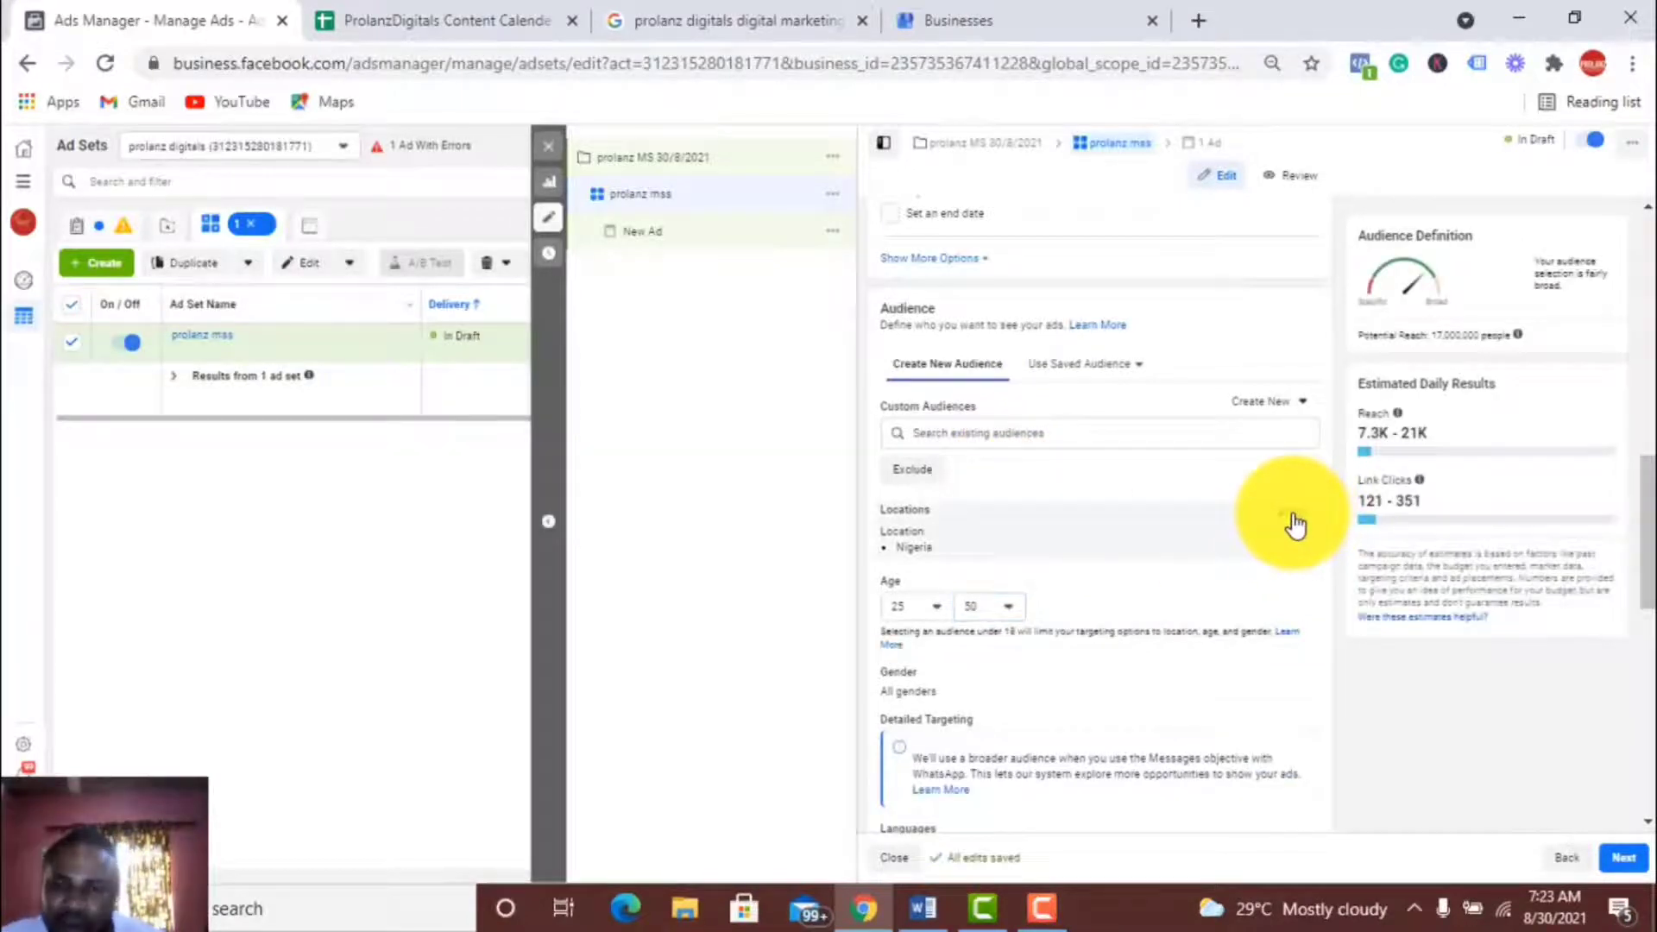
# - Replace Nigeria with Lagos and Abuja as target locations
pyautogui.click(1294, 523)
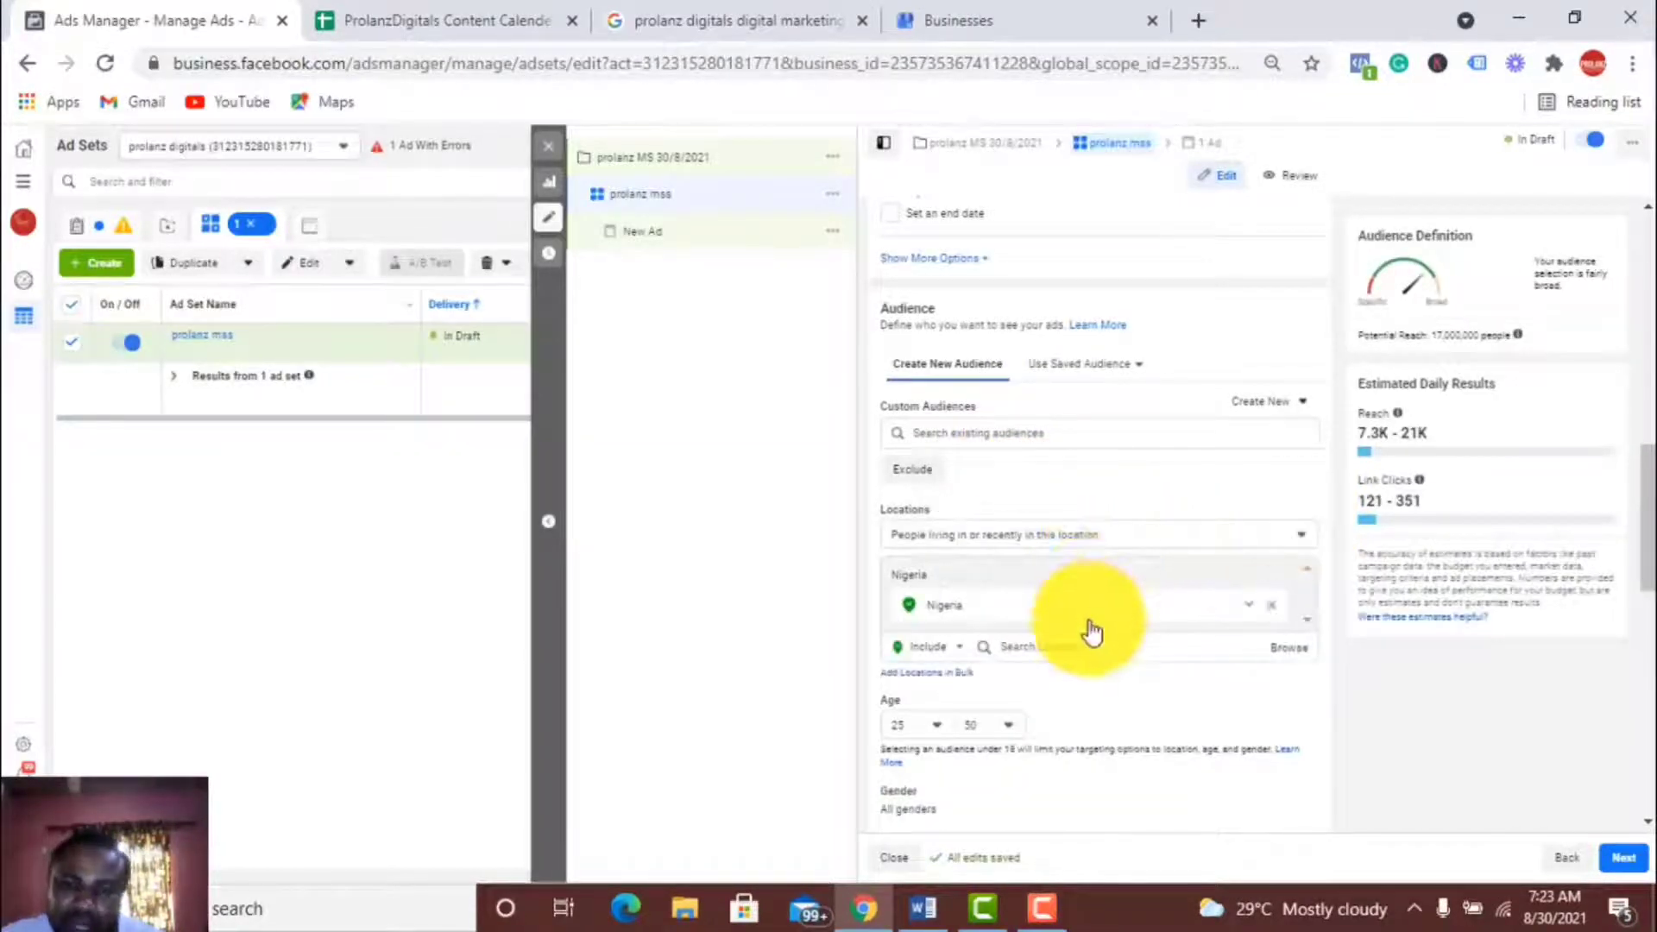
pyautogui.click(1047, 652)
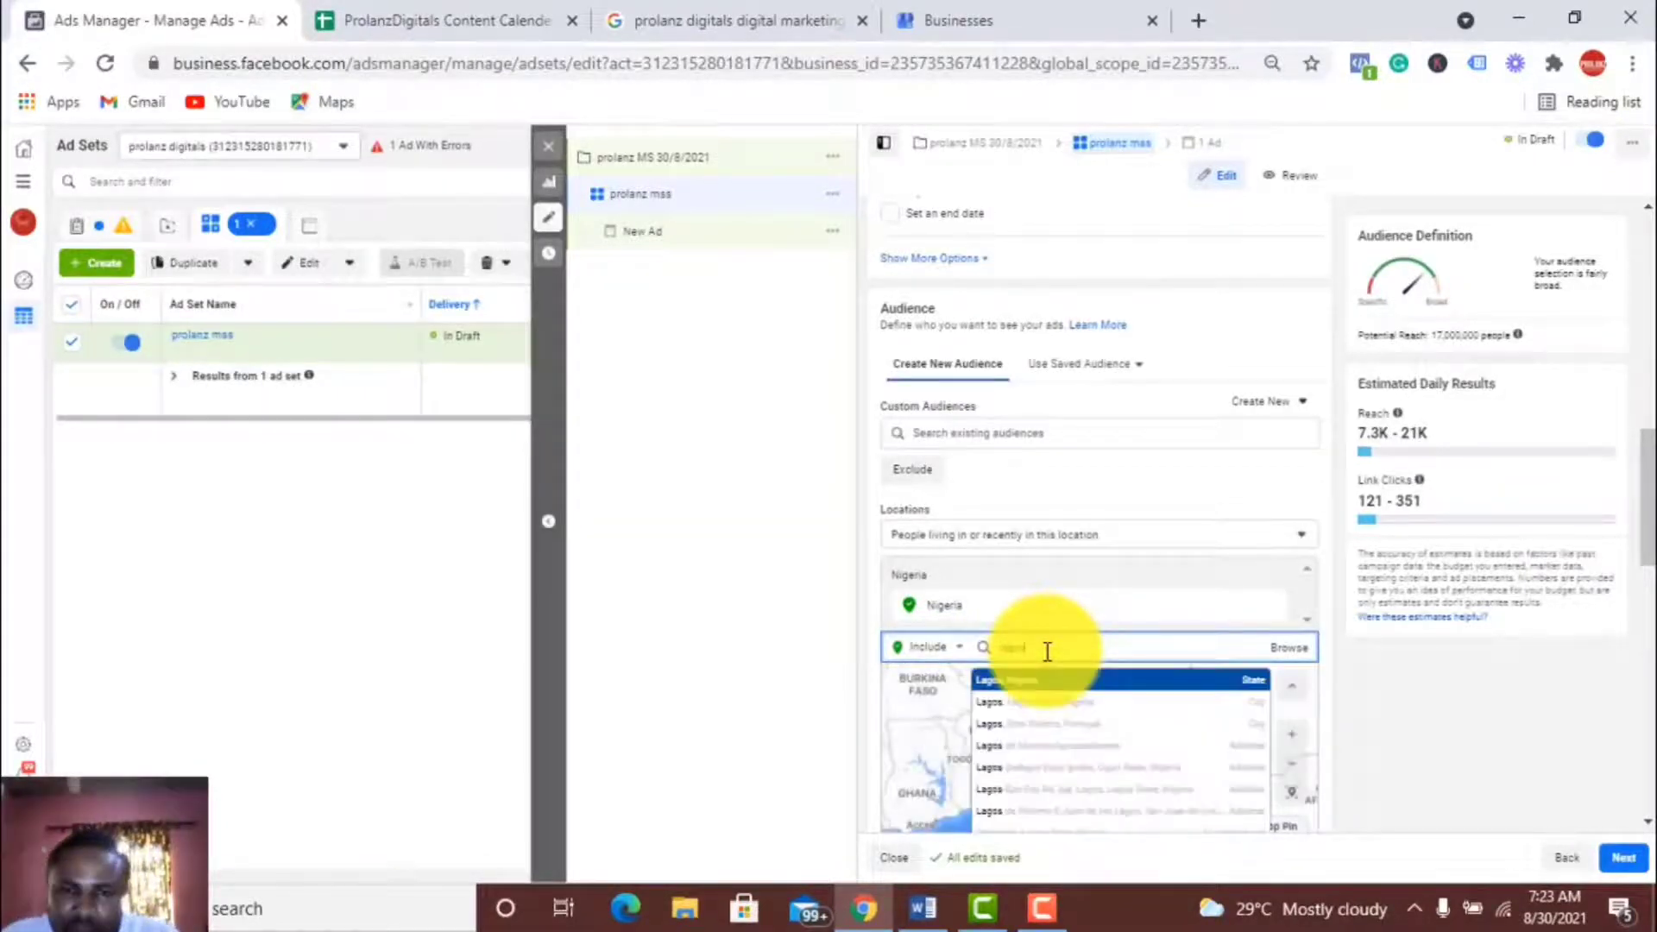
pyautogui.click(1062, 702)
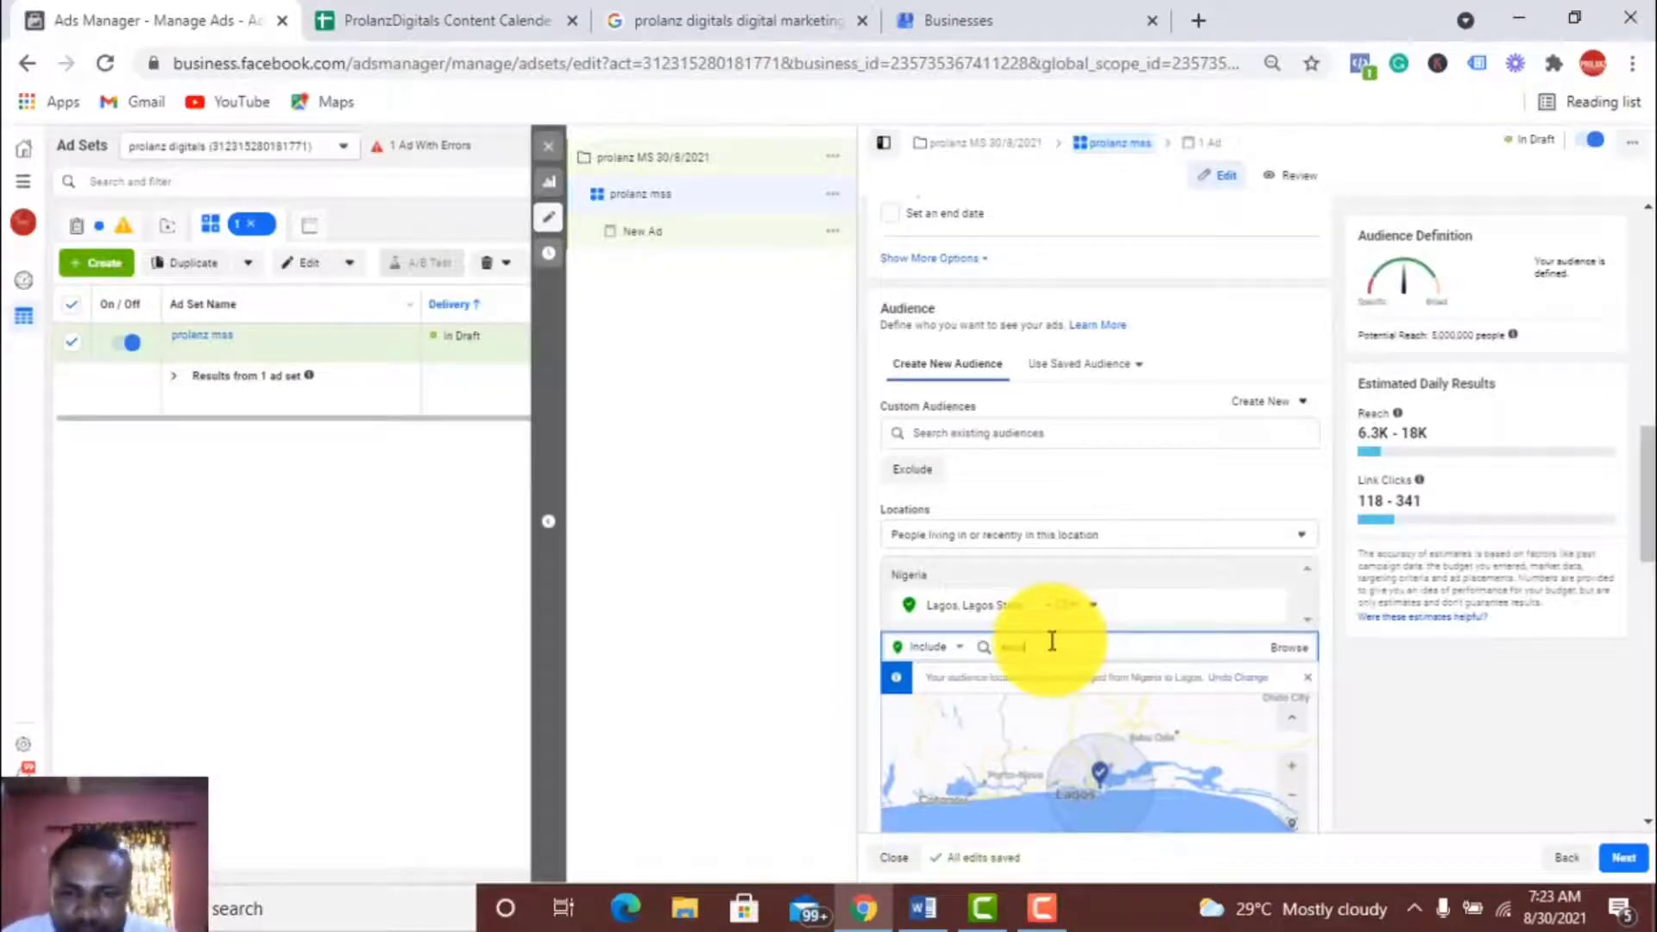
pyautogui.write('abuj')
pyautogui.click(1058, 681)
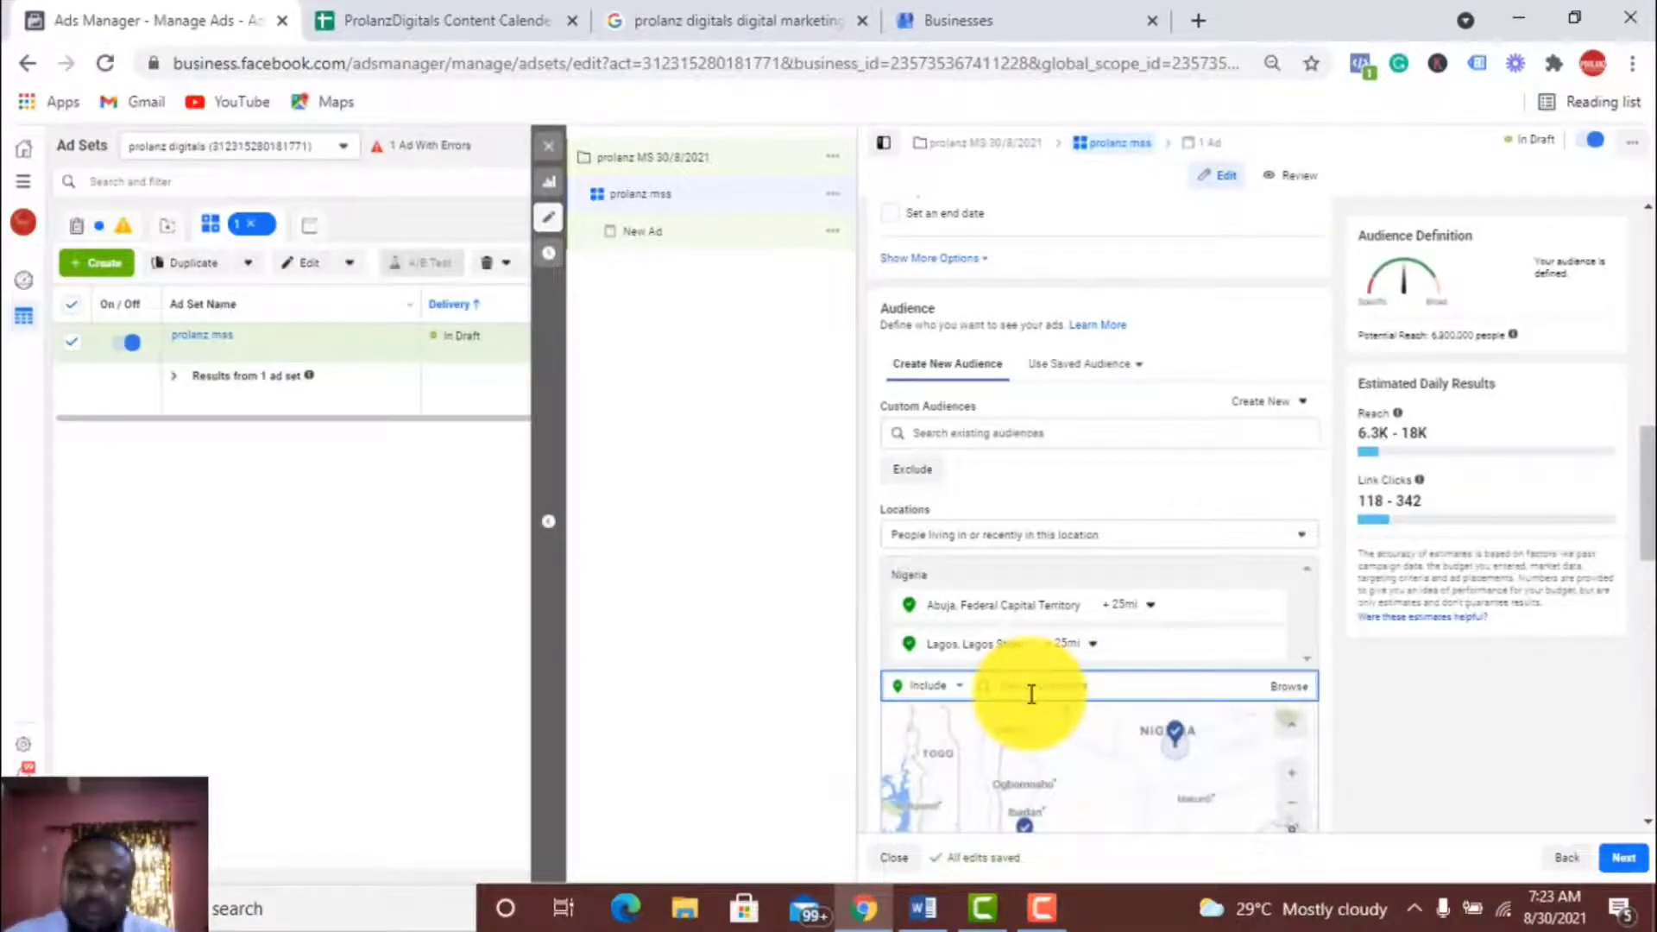
# - Add Rivers State and Delta State to the target locations
pyautogui.write('l')
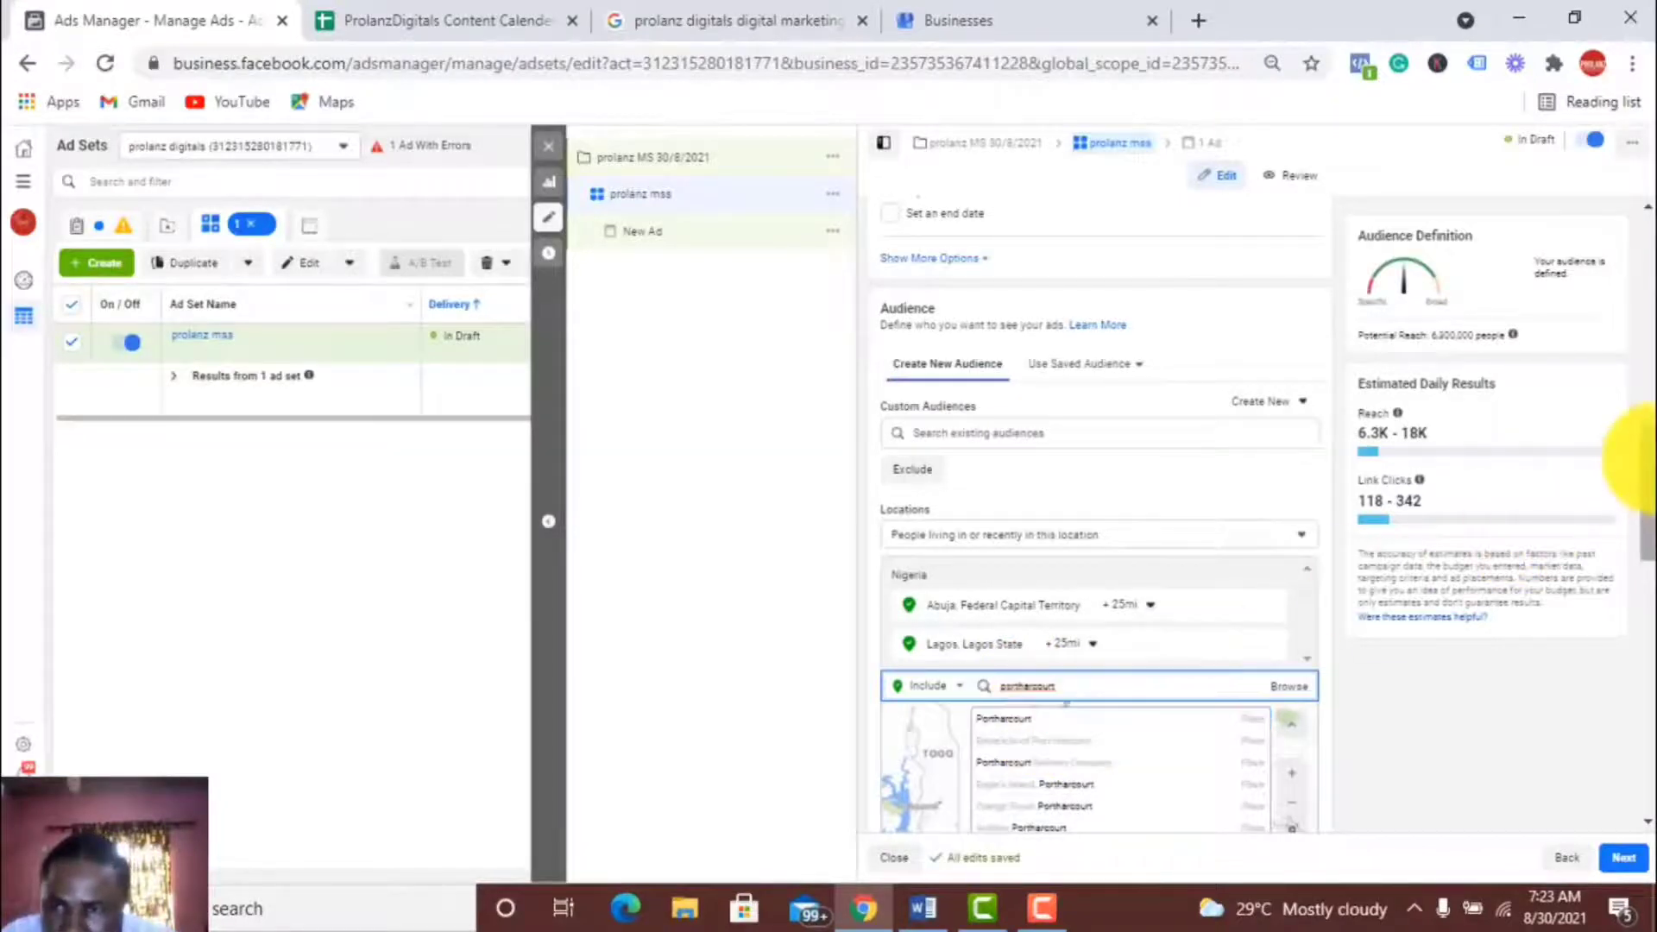
pyautogui.scroll(-2, 1631, 535)
pyautogui.scroll(-3, 1634, 535)
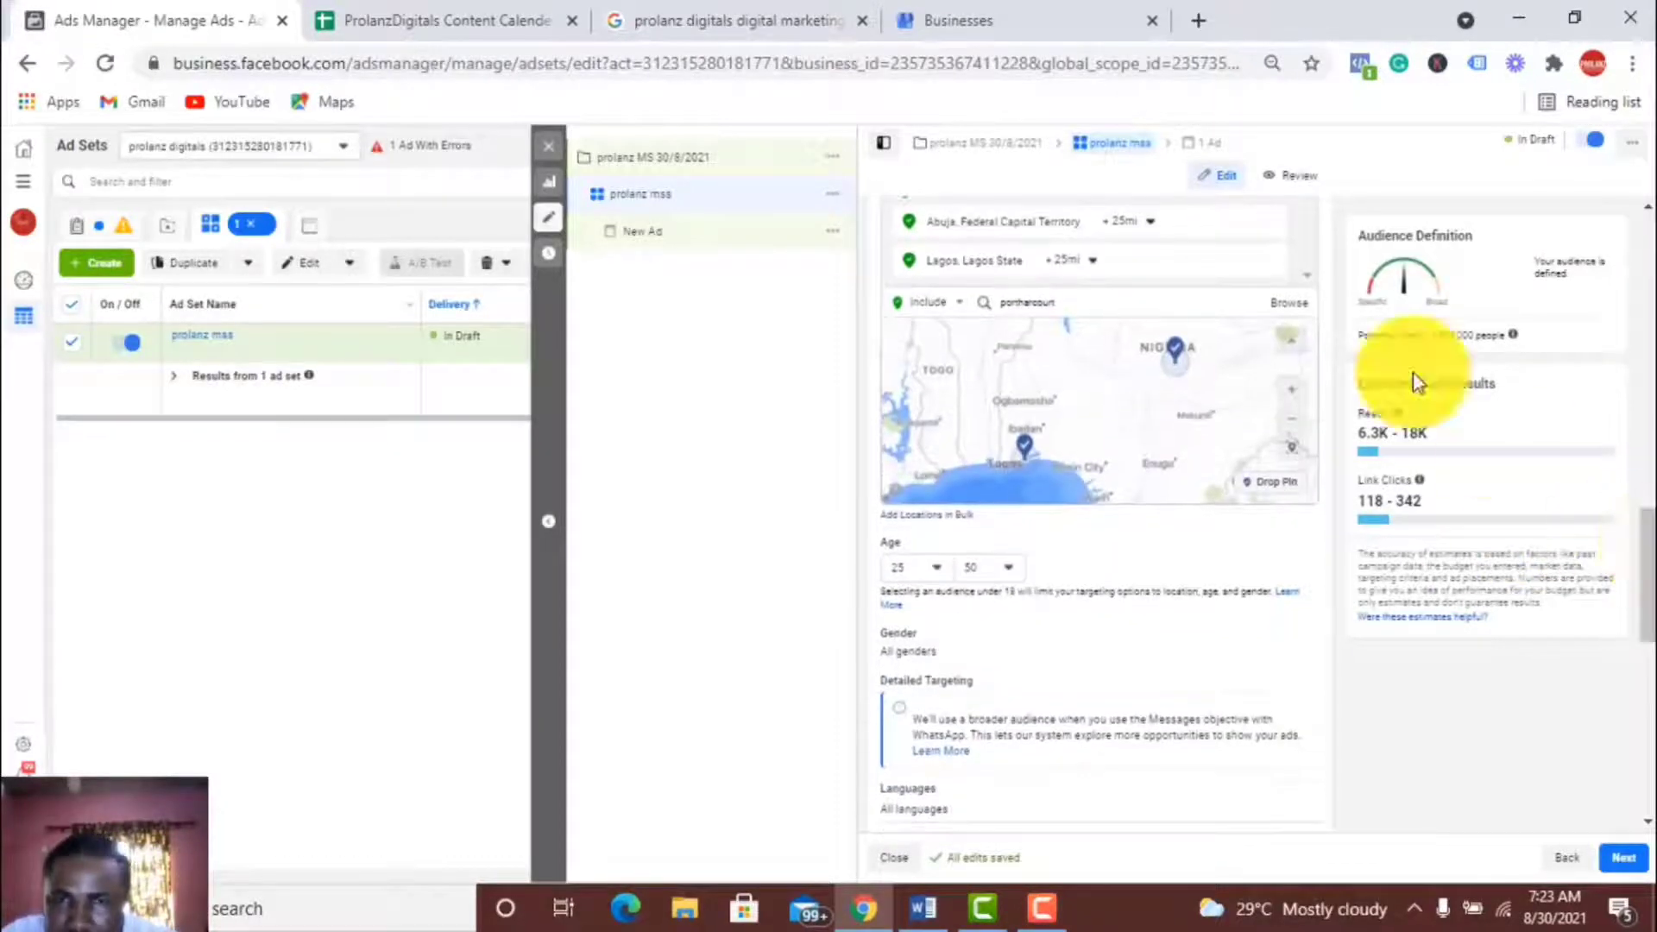
pyautogui.doubleClick(1122, 300)
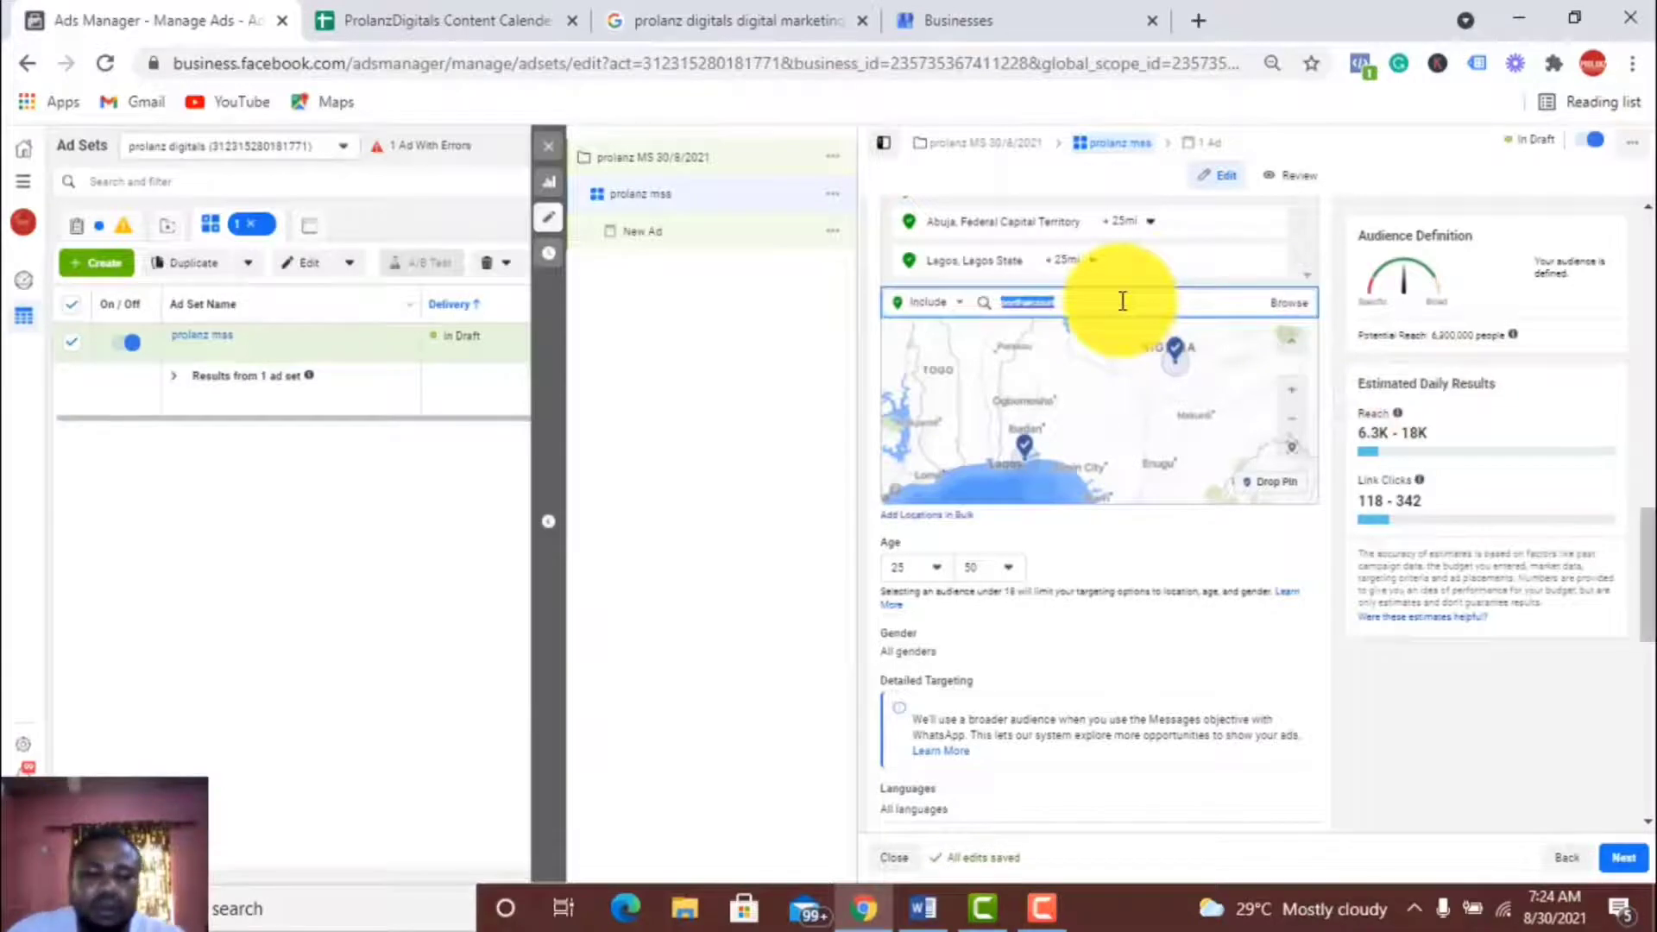
pyautogui.write('rivers s')
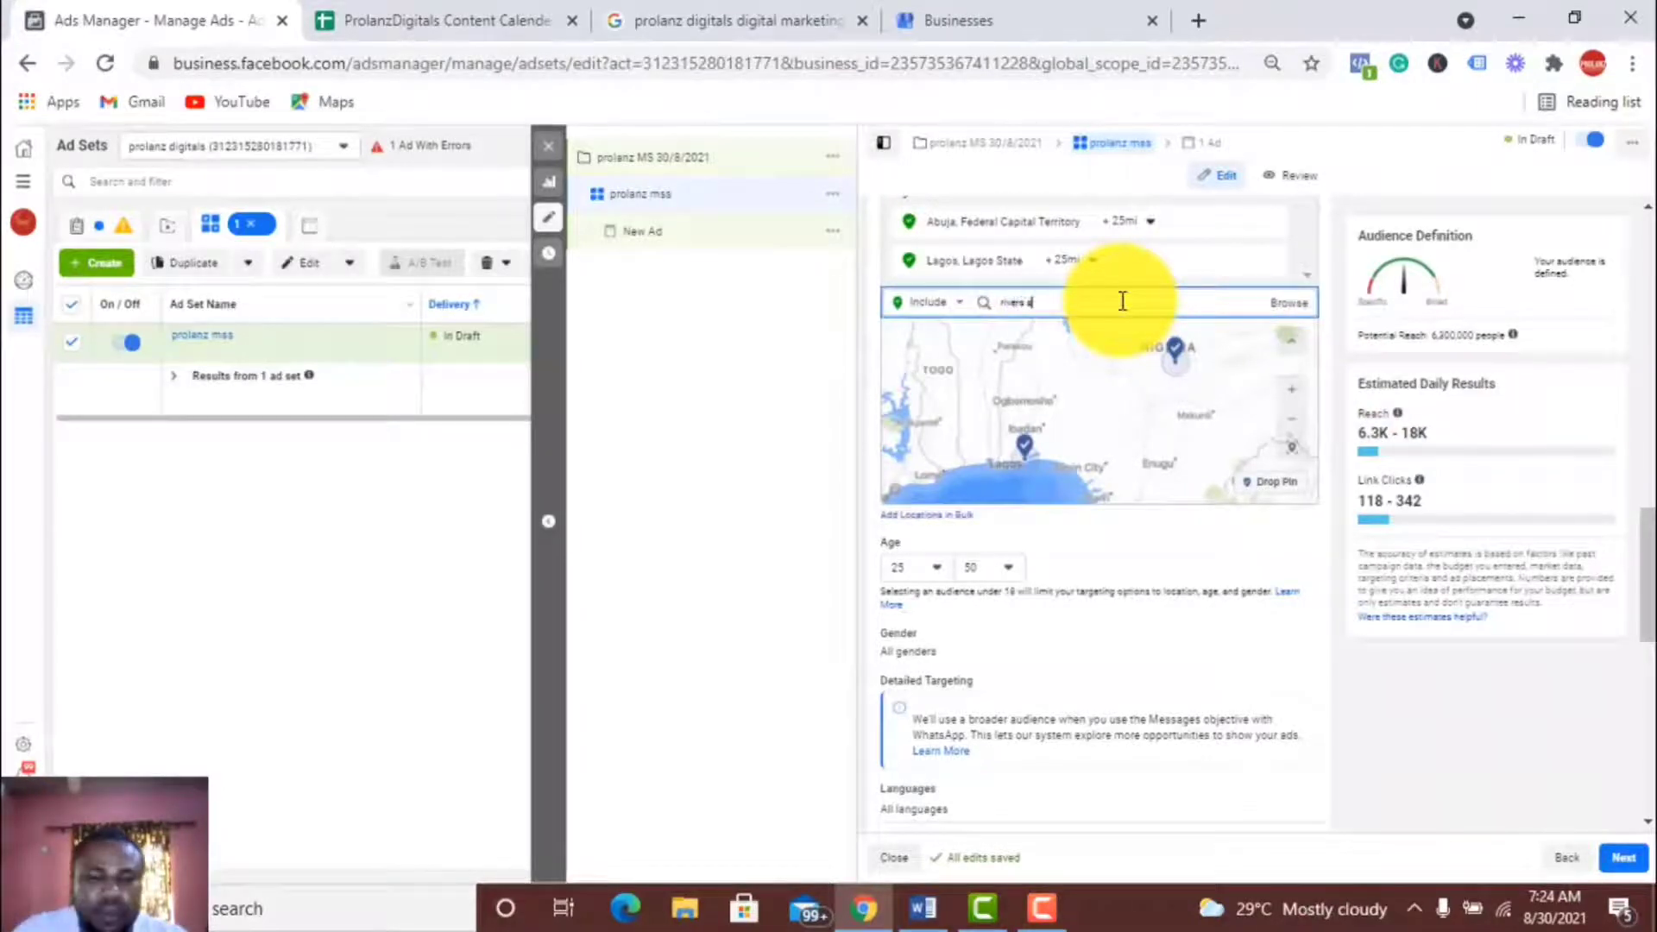
pyautogui.write('tate')
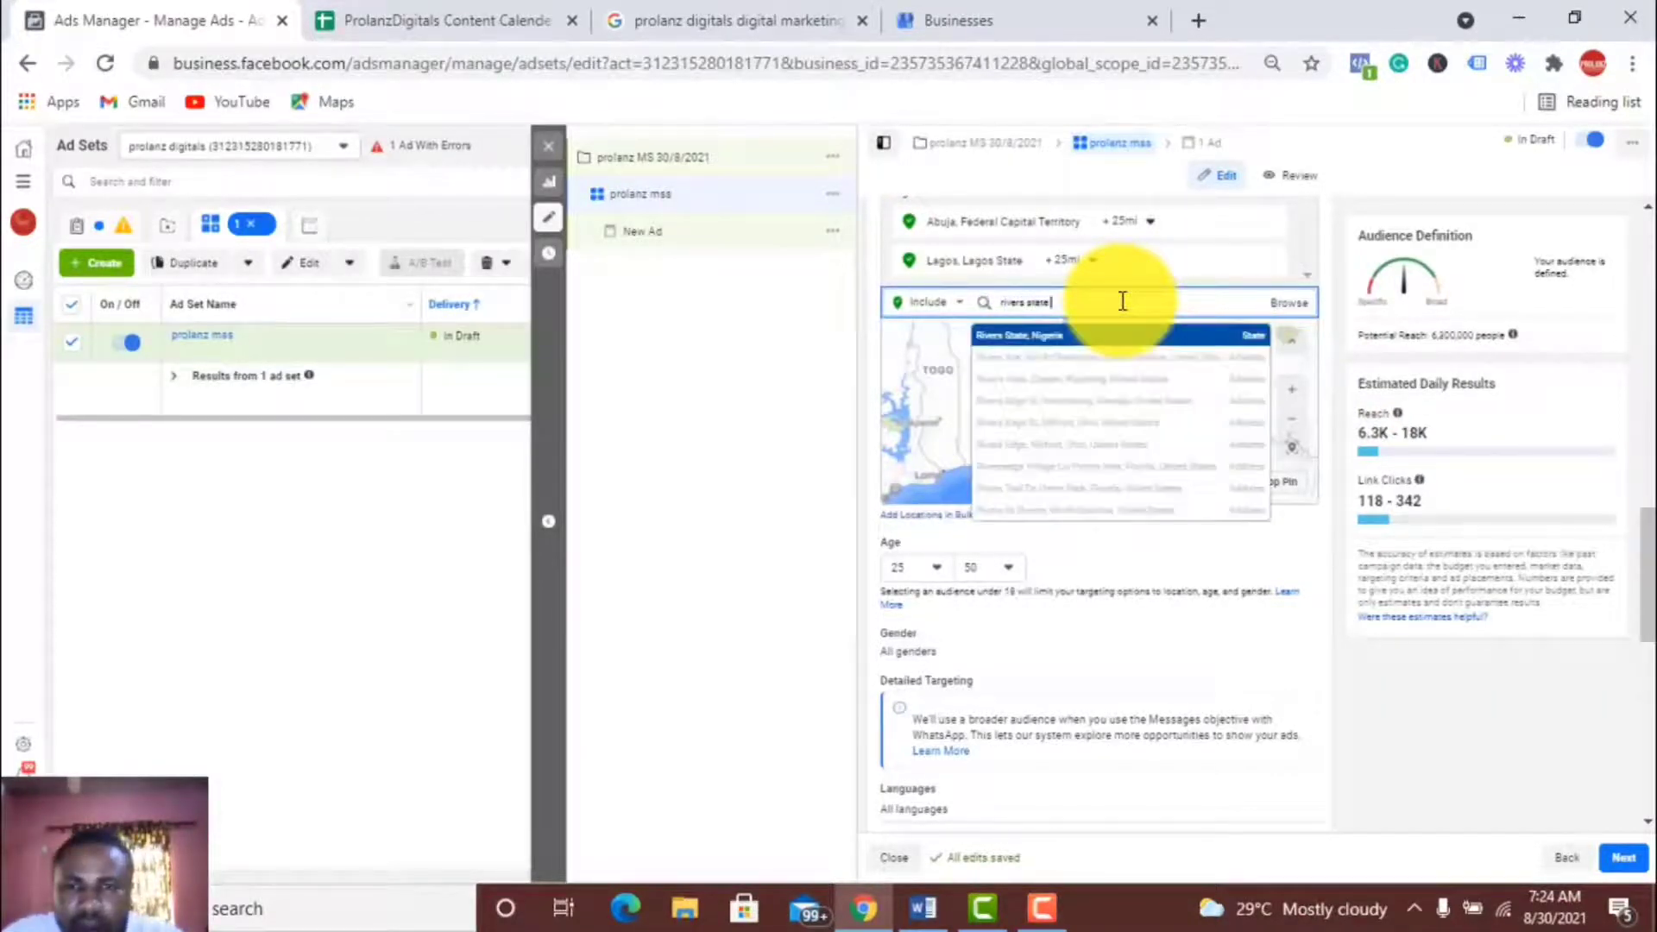
pyautogui.click(1111, 341)
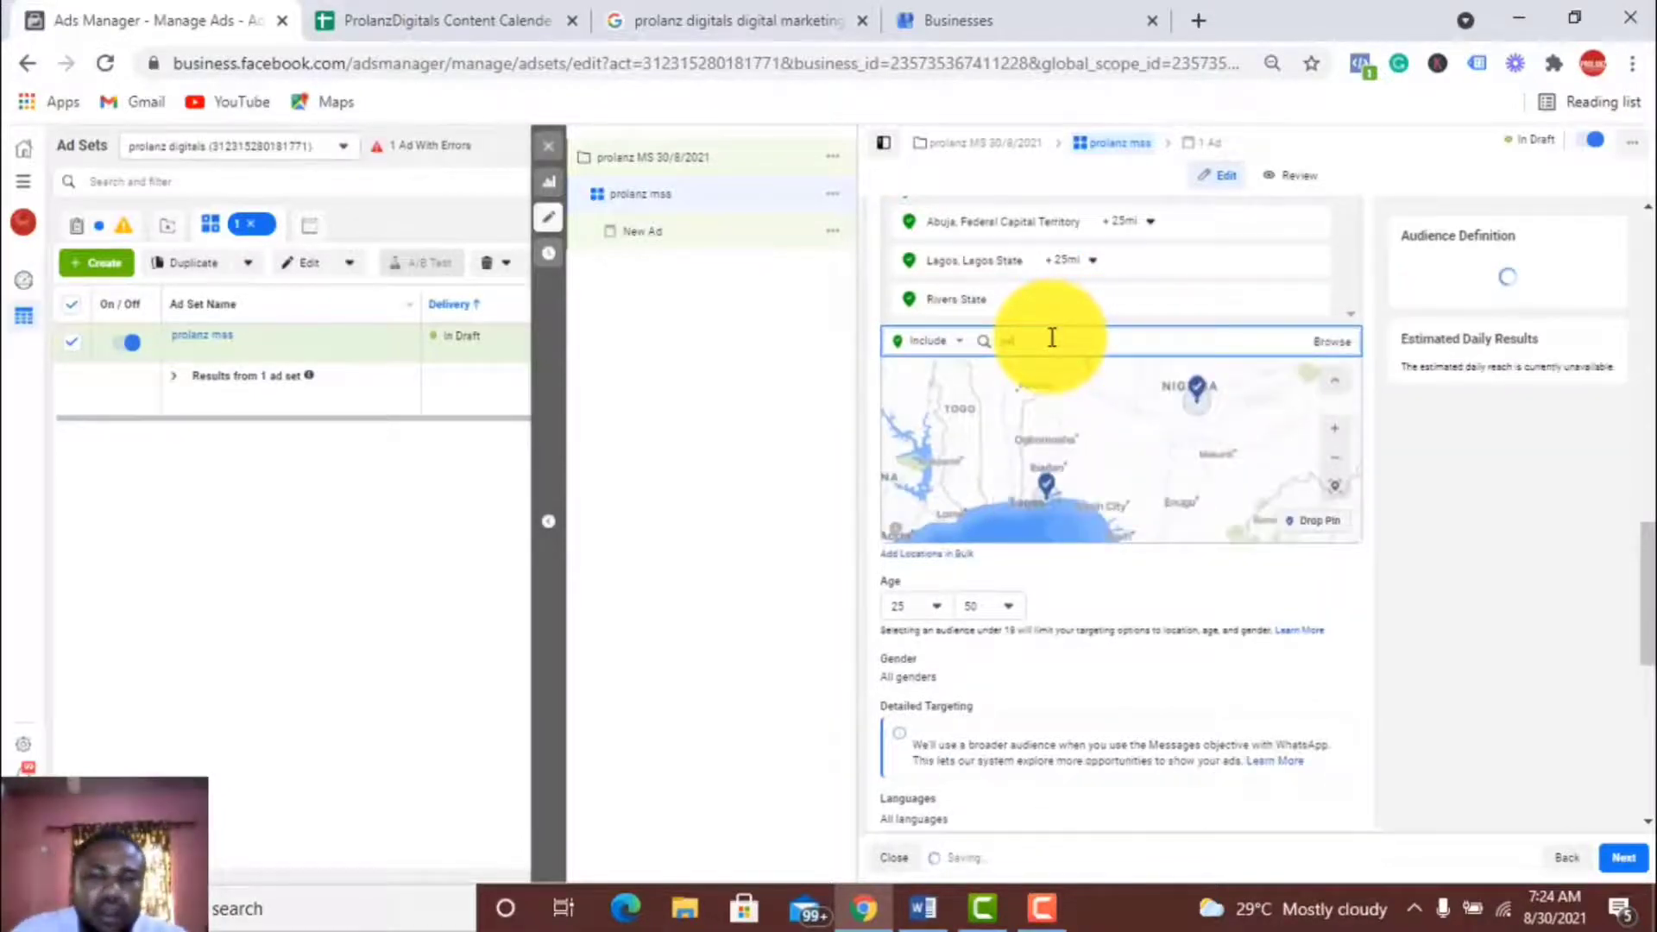
pyautogui.write('delta state')
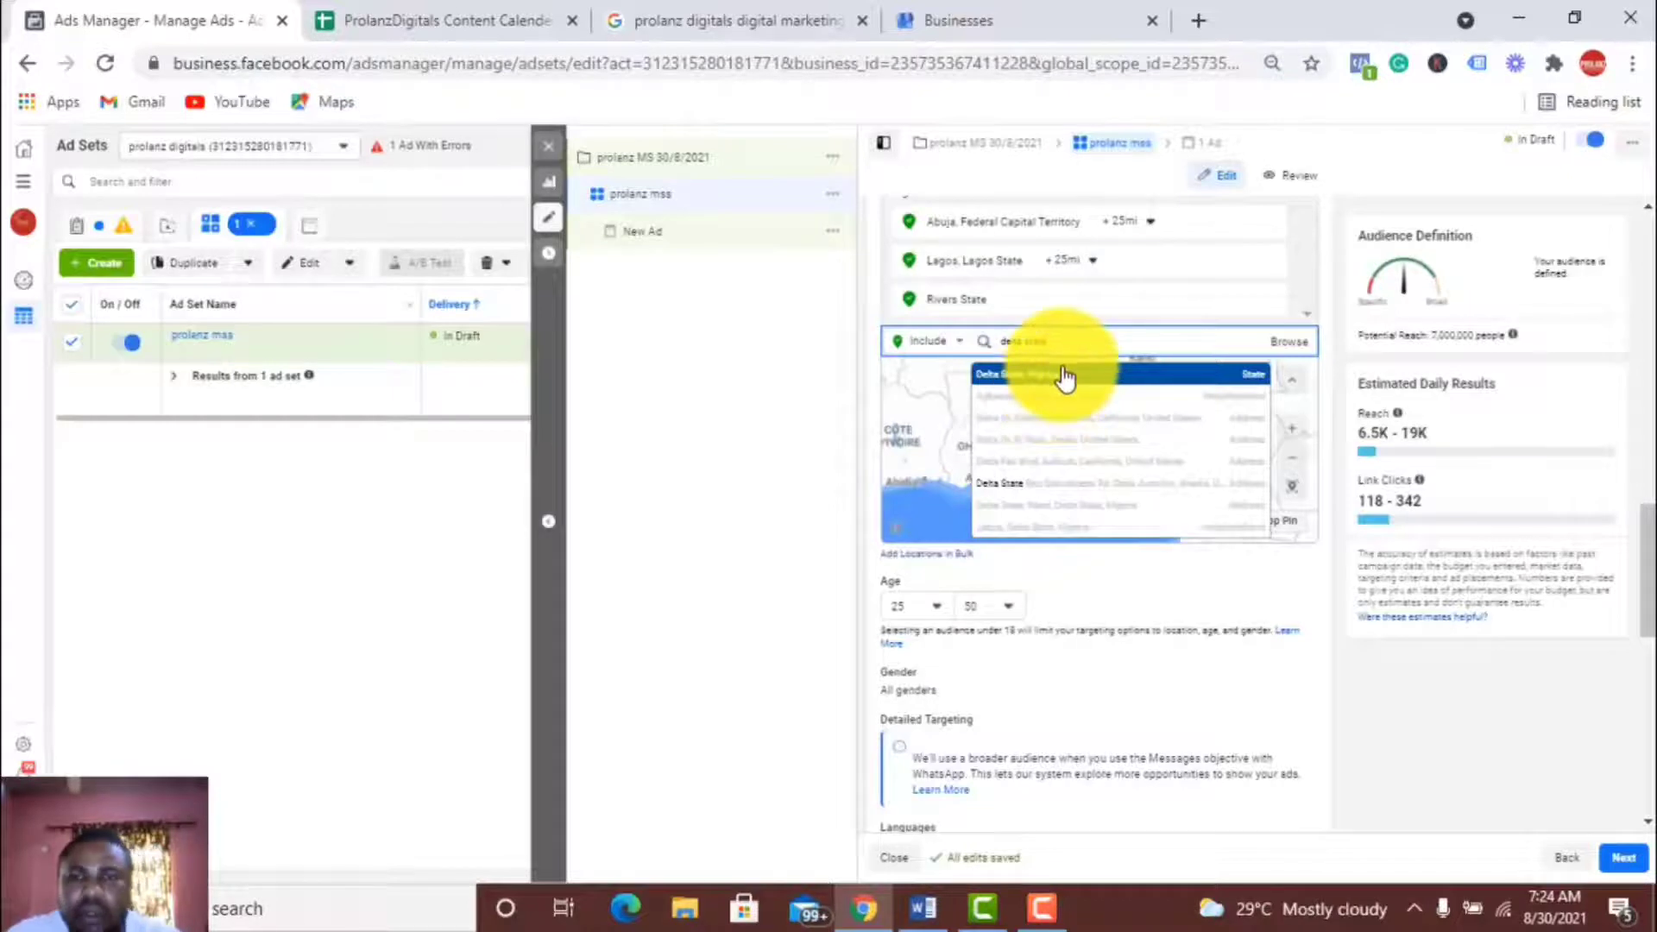
pyautogui.click(1065, 377)
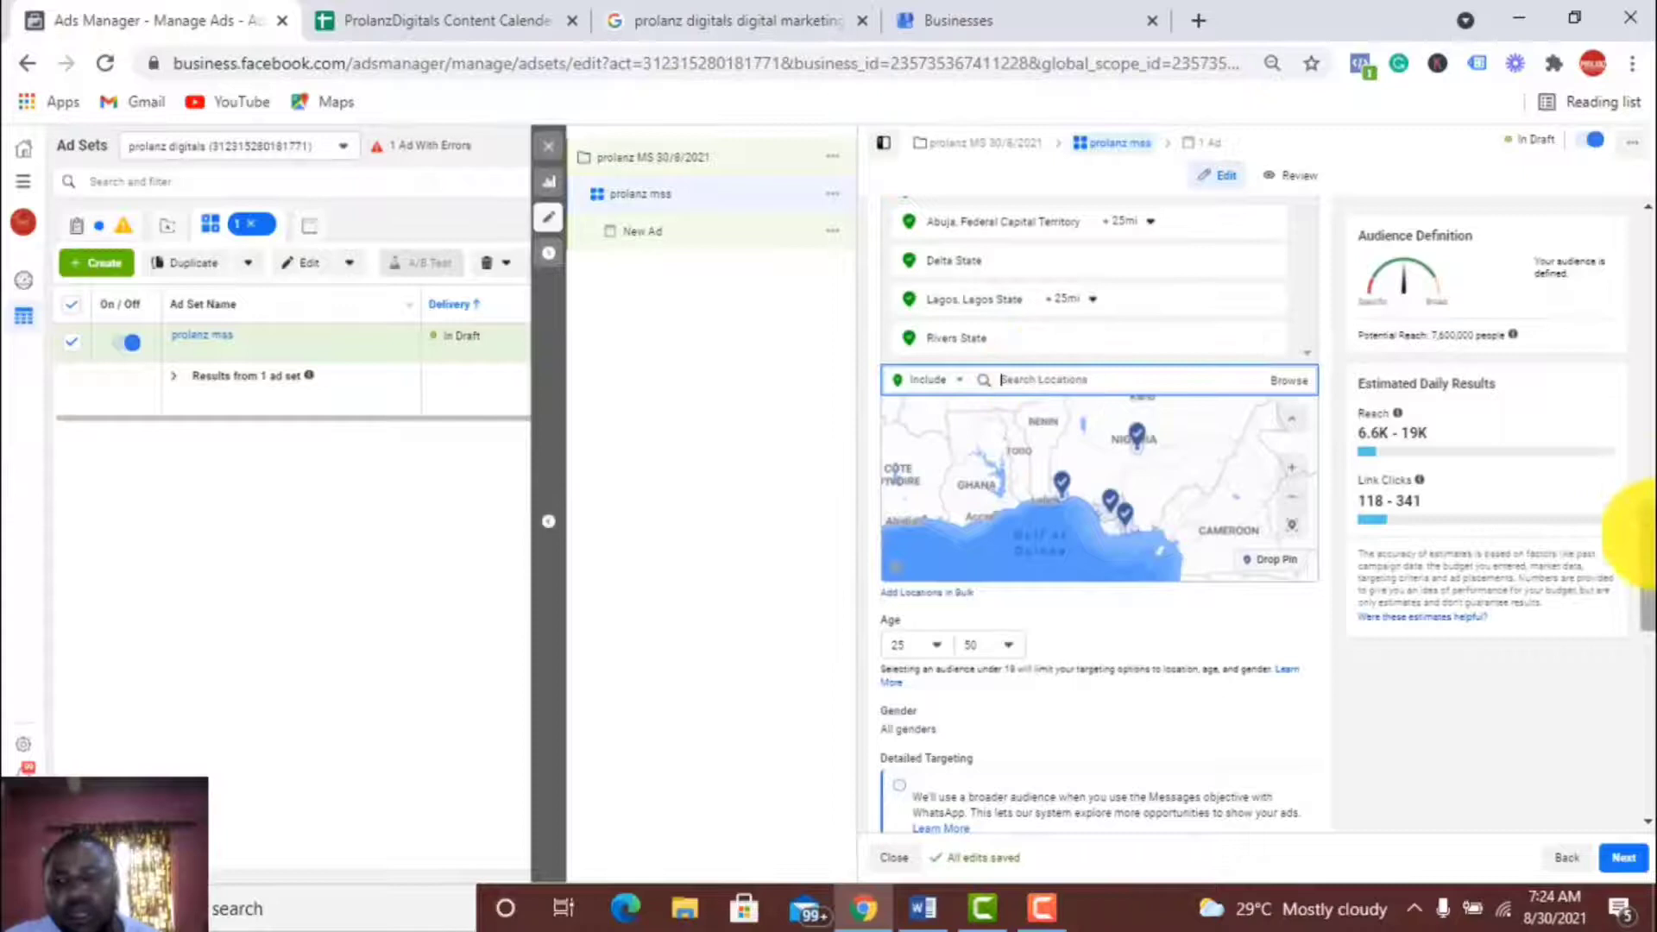
pyautogui.scroll(-1, 1640, 561)
pyautogui.scroll(-3, 1636, 553)
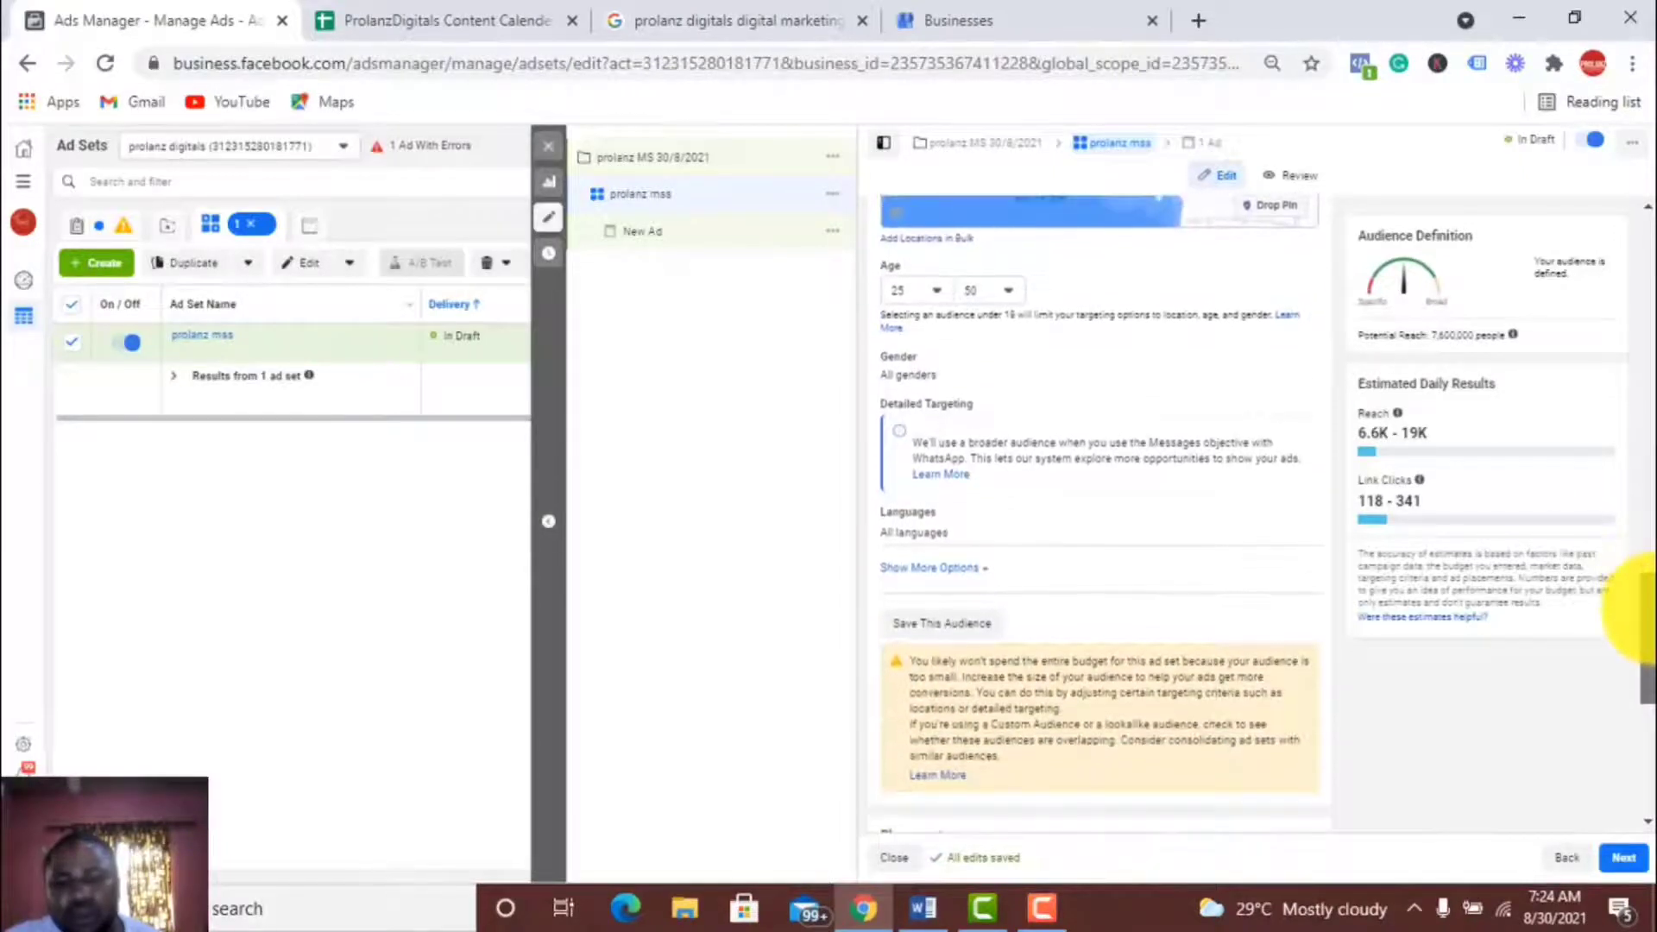
pyautogui.scroll(-1, 1640, 617)
pyautogui.scroll(2, 1642, 630)
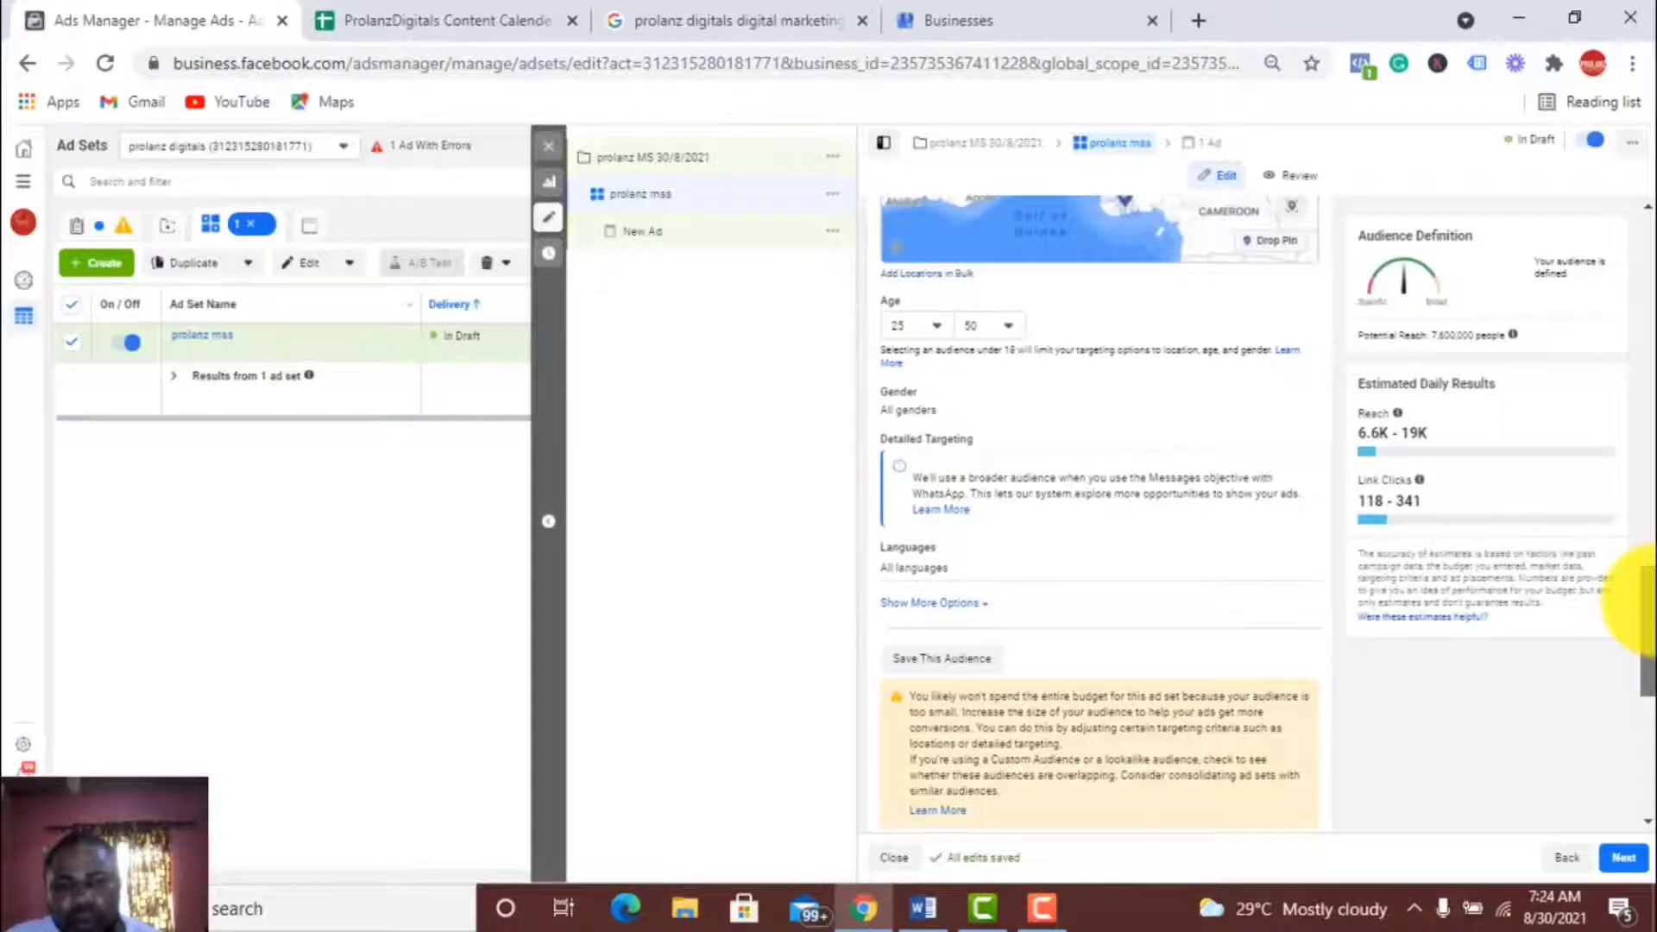
pyautogui.scroll(3, 1634, 600)
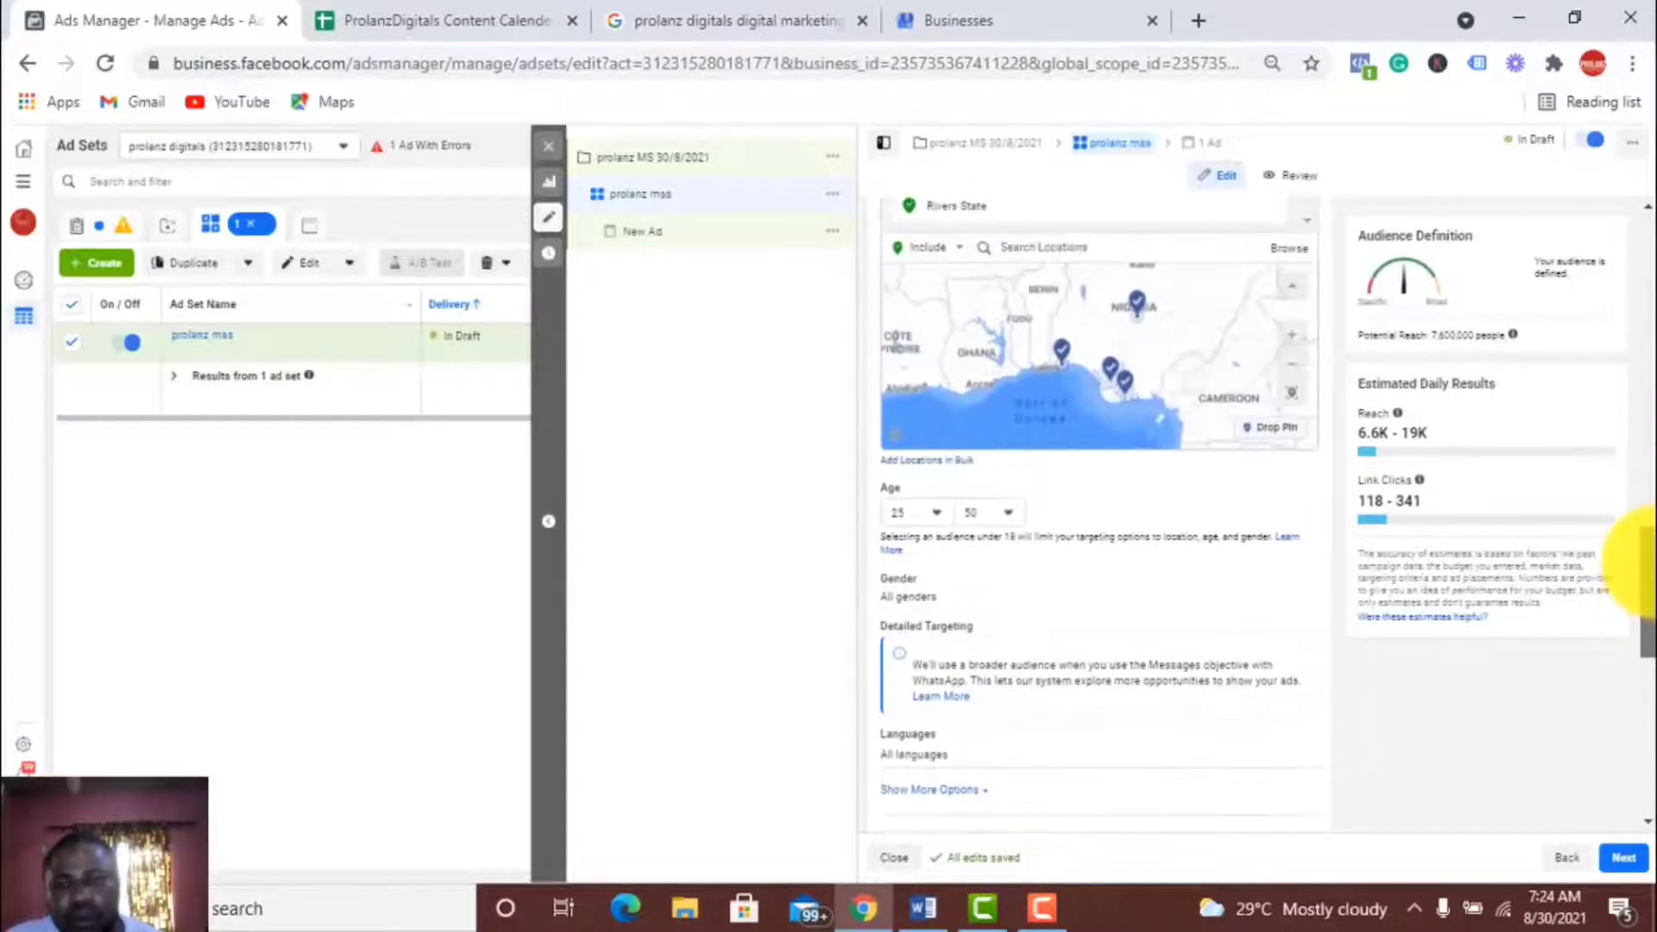
pyautogui.scroll(-2, 1640, 583)
pyautogui.scroll(-1, 1640, 587)
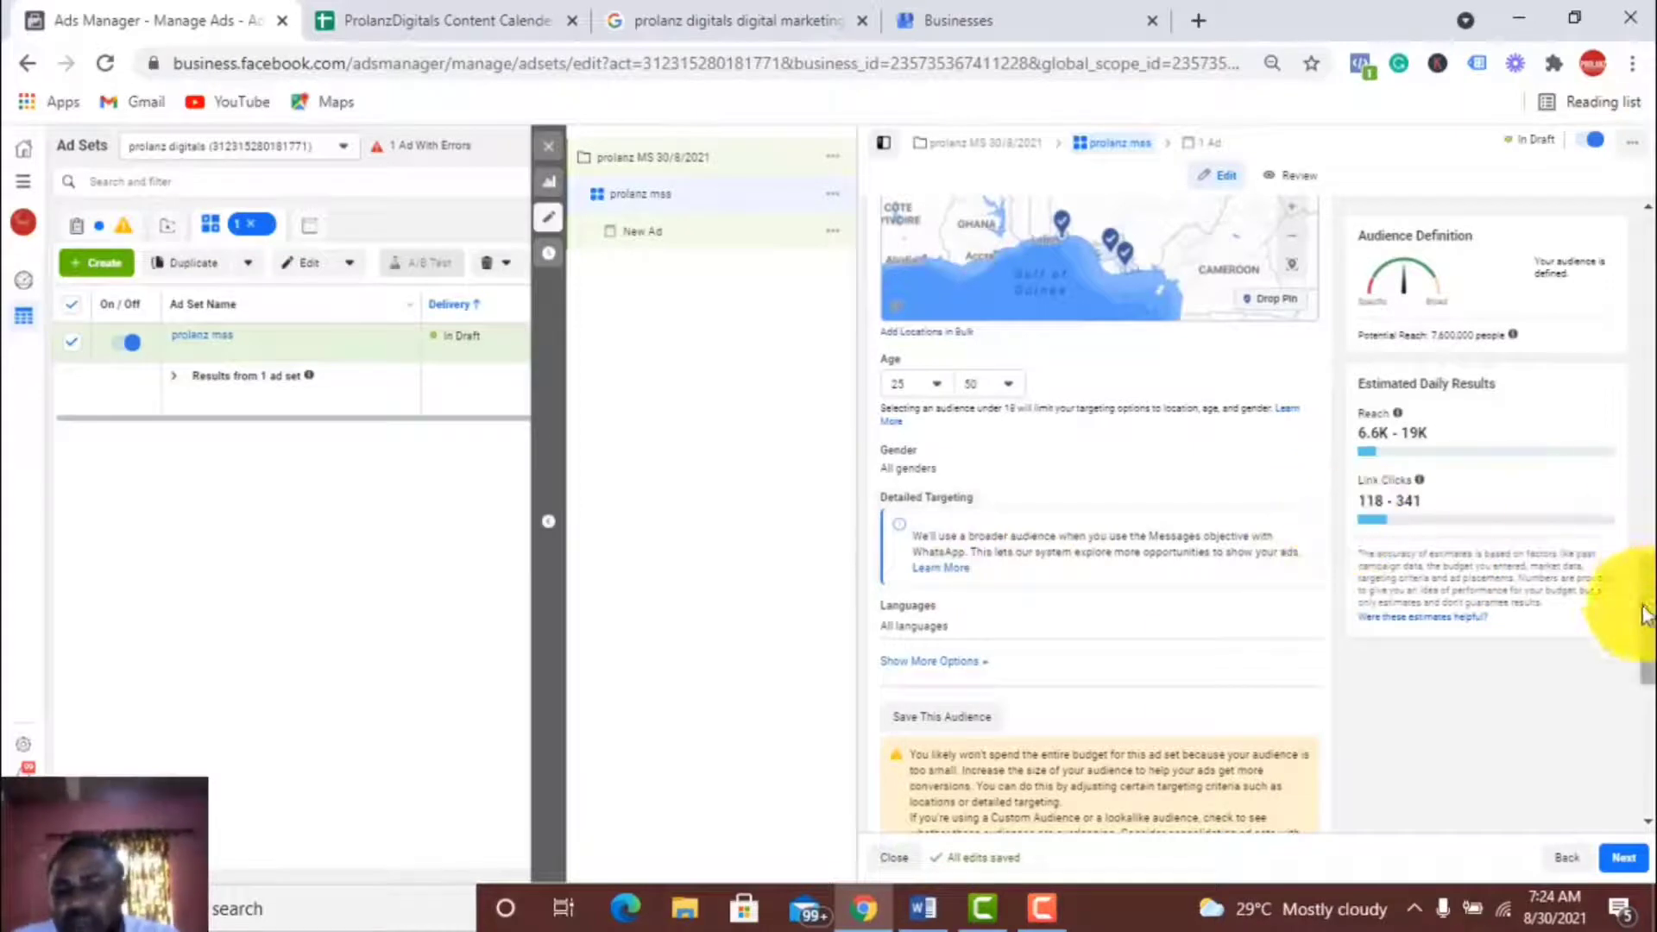
pyautogui.moveTo(1645, 595); pyautogui.dragTo(1645, 690)
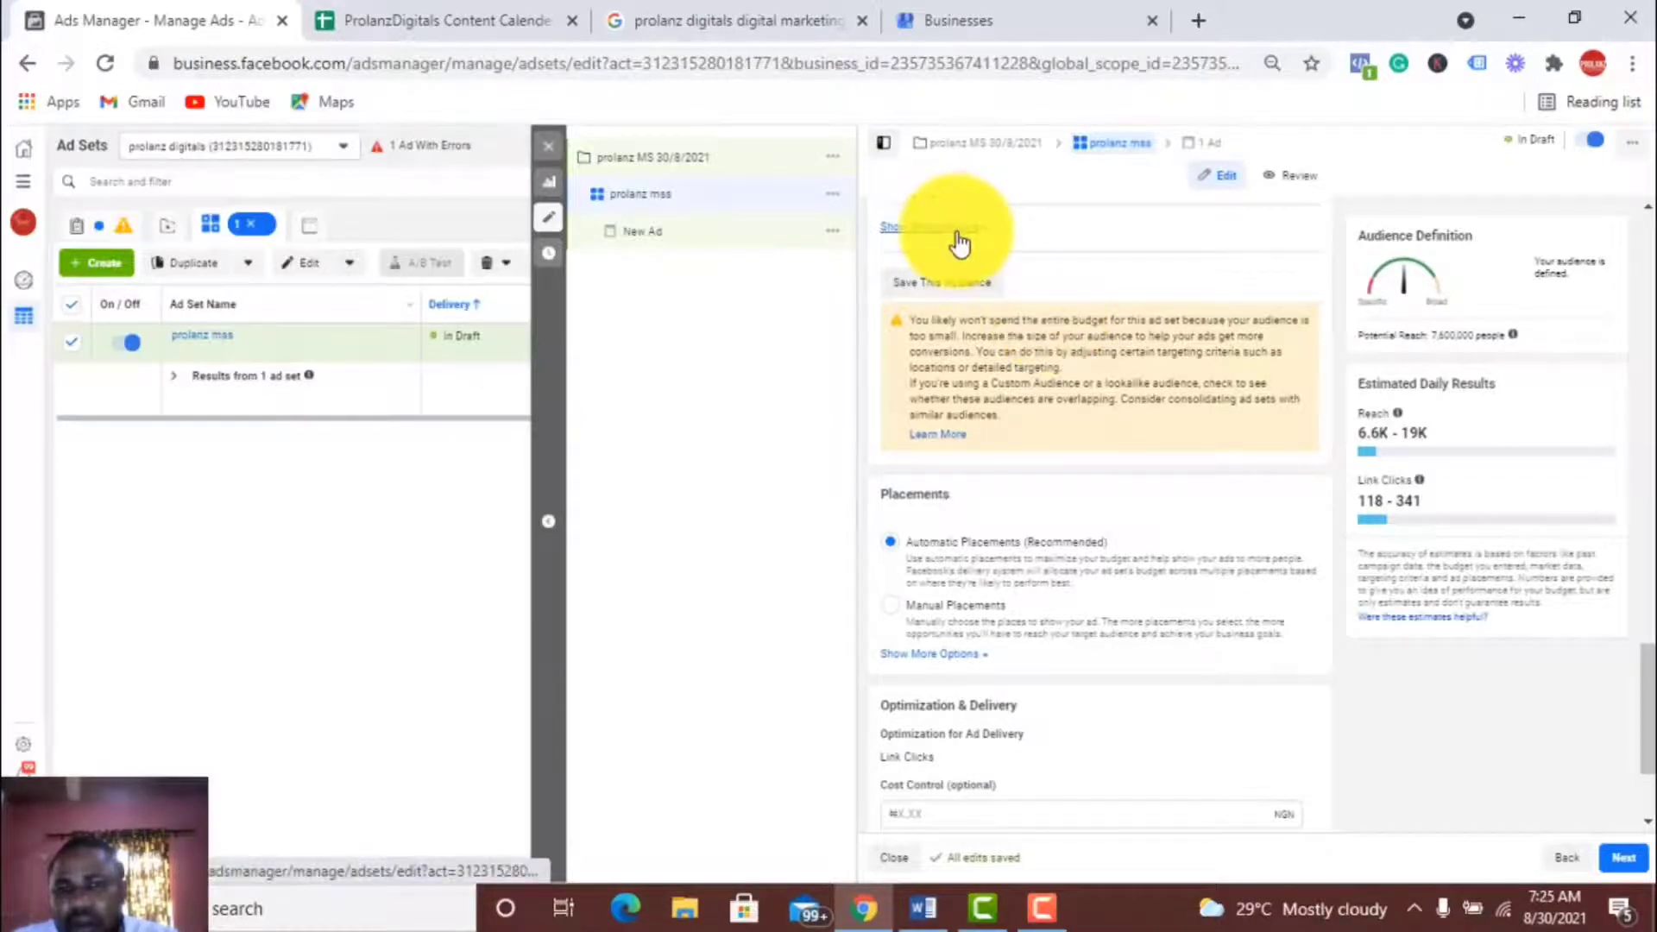
pyautogui.scroll(-2, 960, 244)
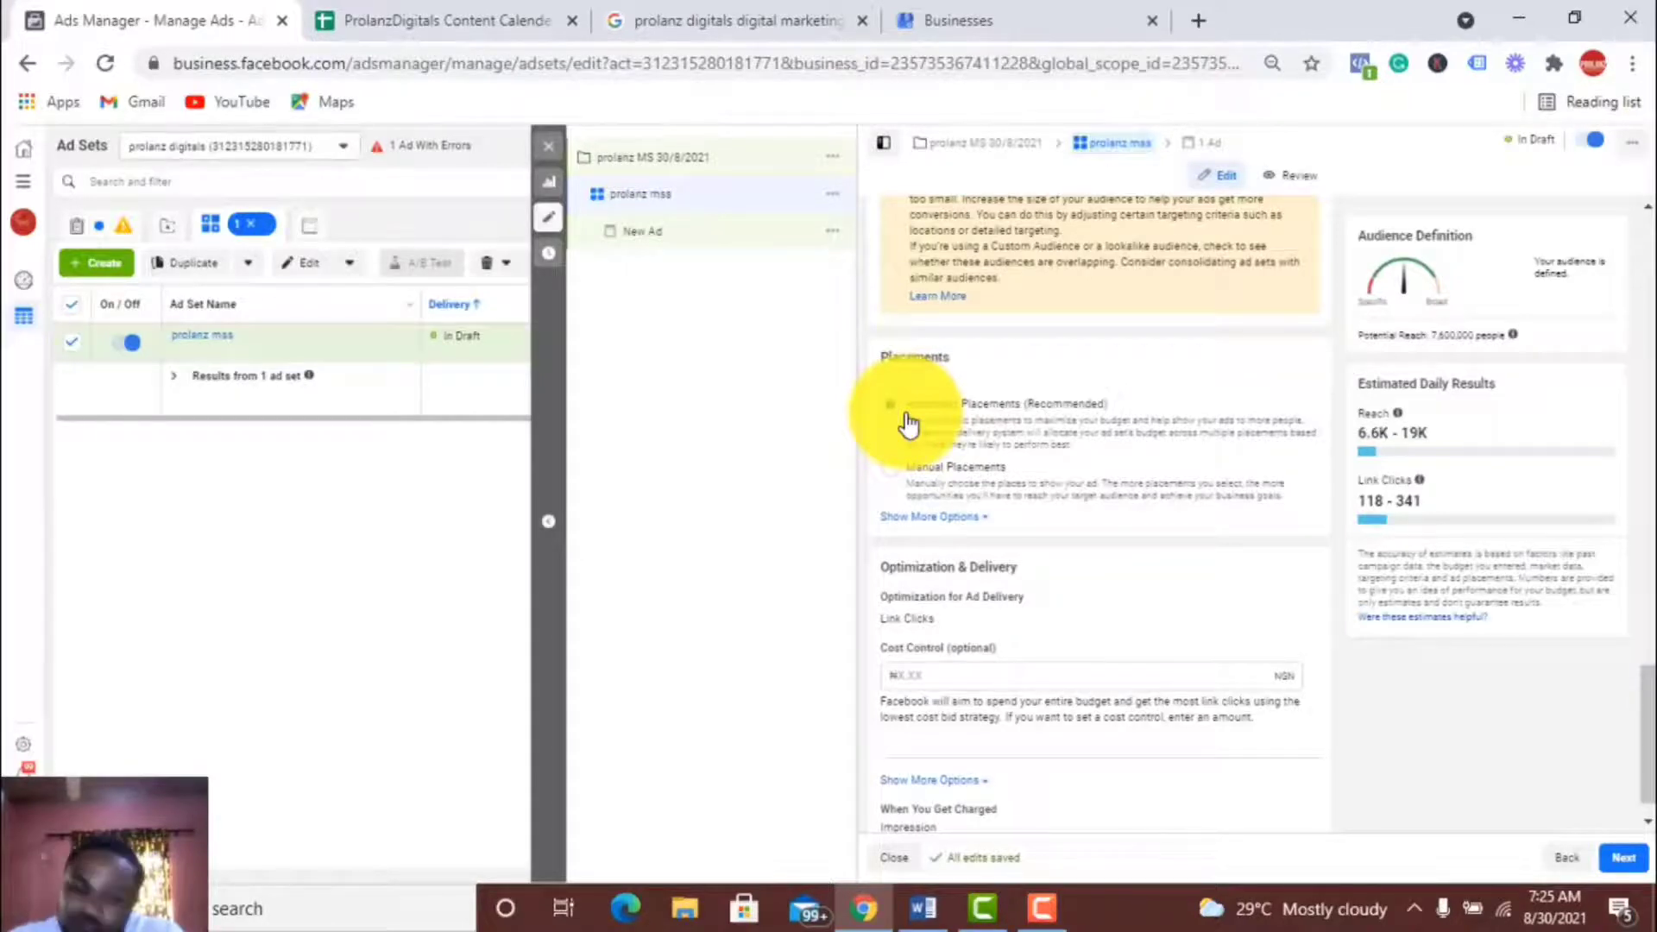
# - Choose Manual Placements and uncheck Audience Network, keeping Facebook and Instagram
pyautogui.click(892, 473)
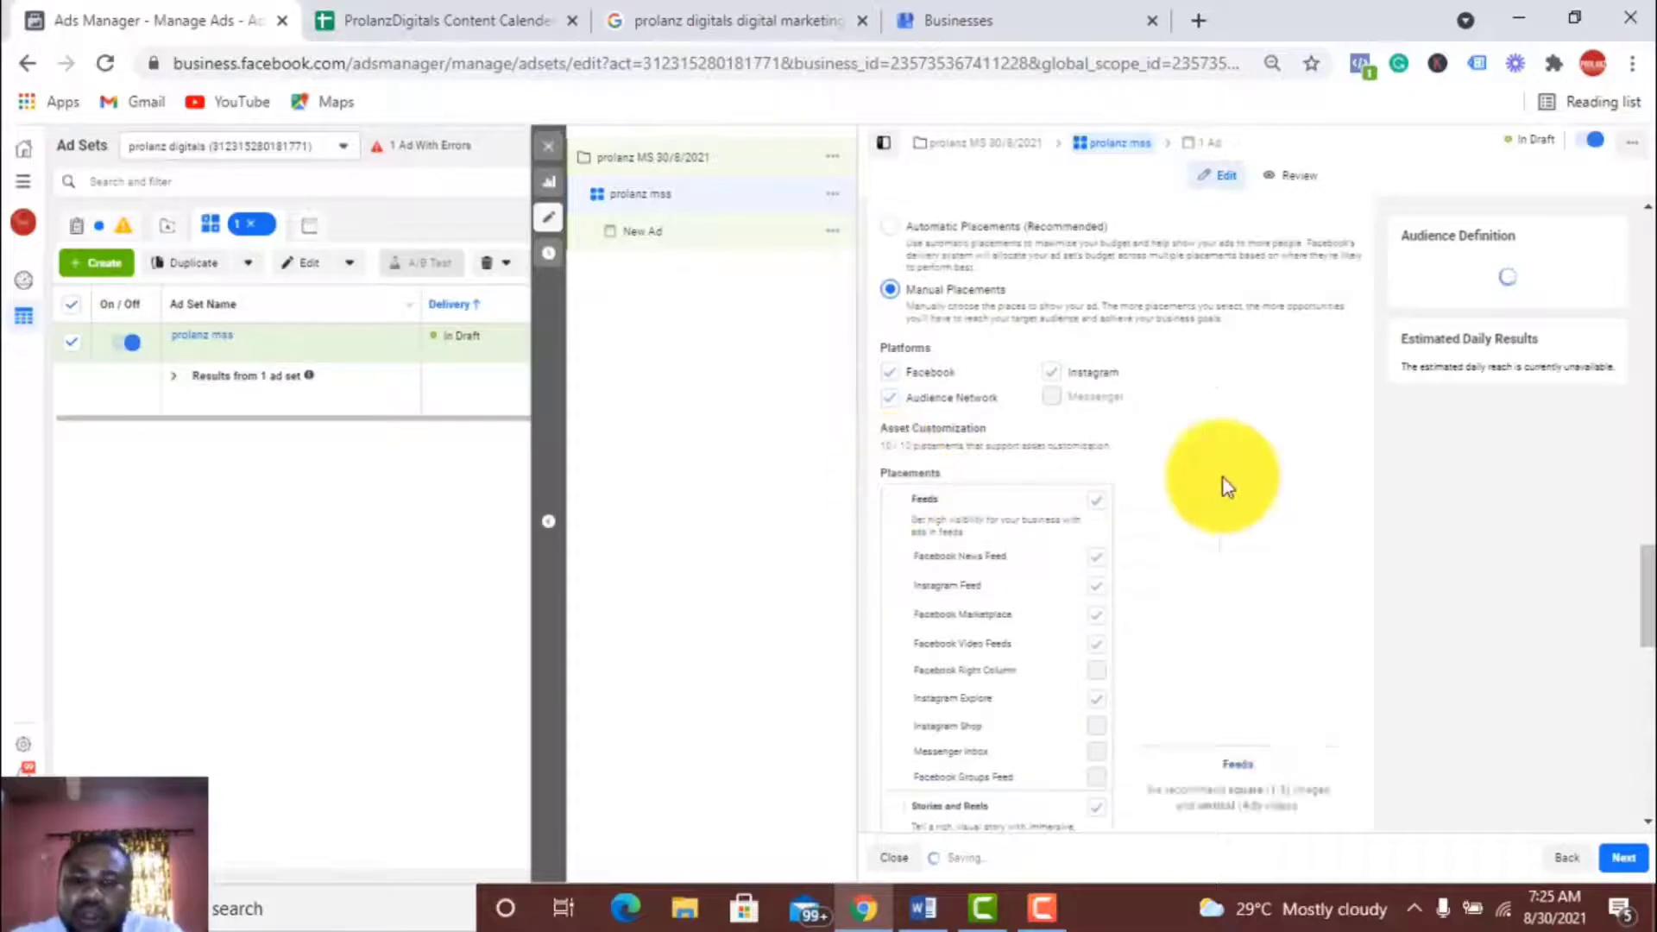
pyautogui.click(890, 399)
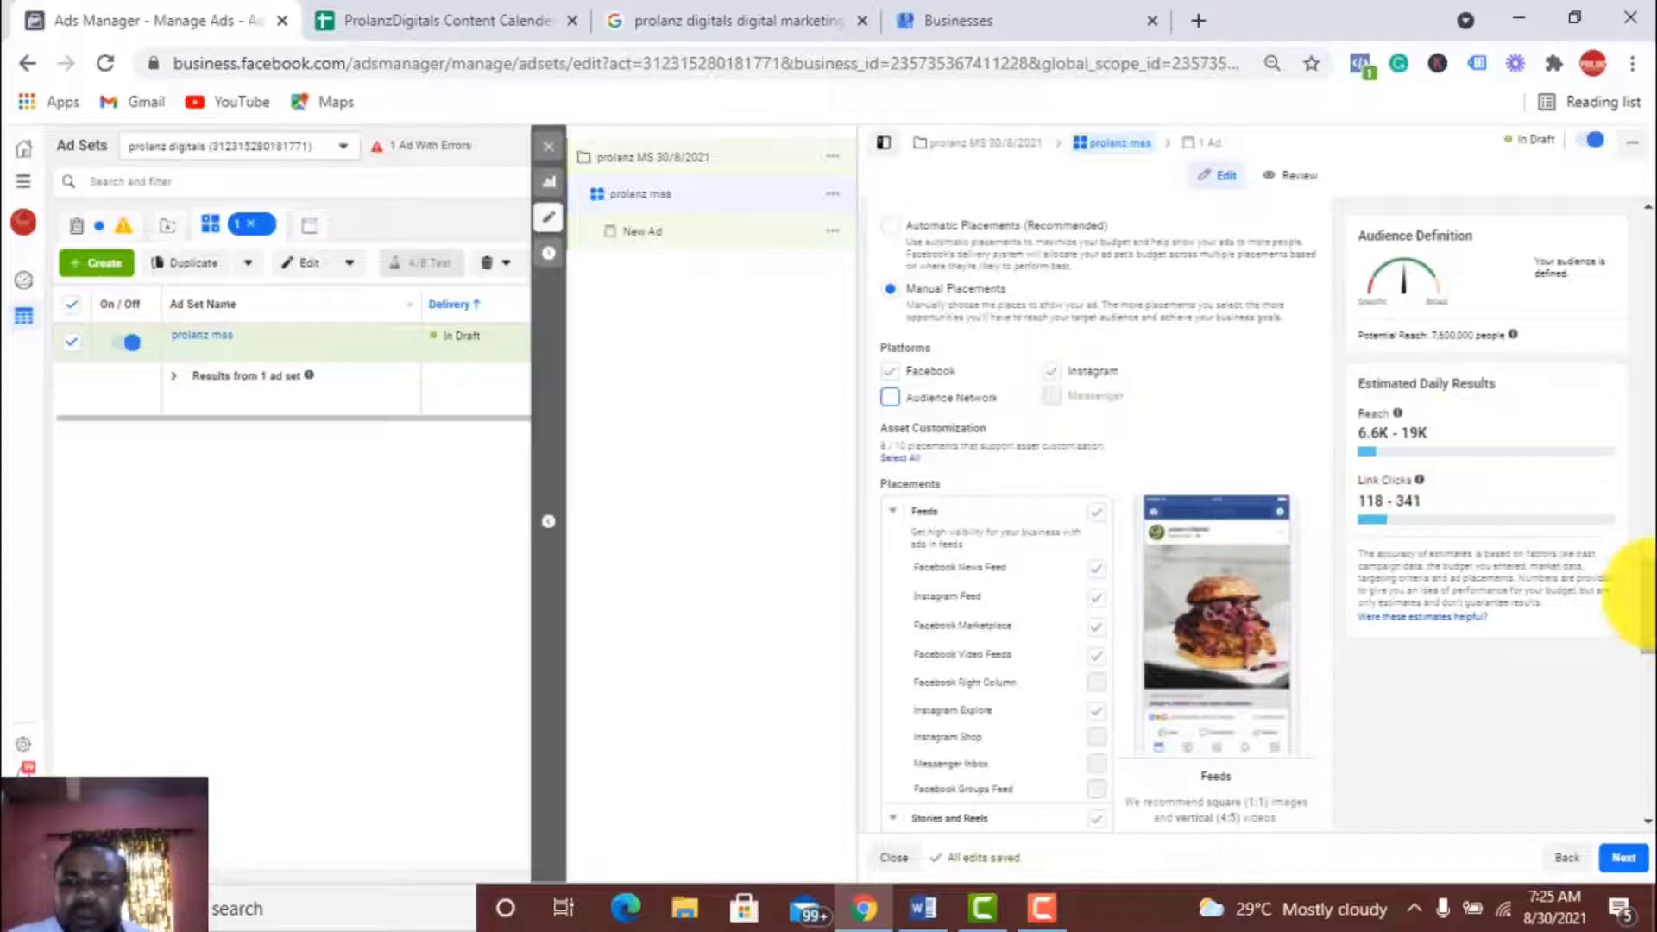
pyautogui.moveTo(1645, 596); pyautogui.dragTo(1642, 717)
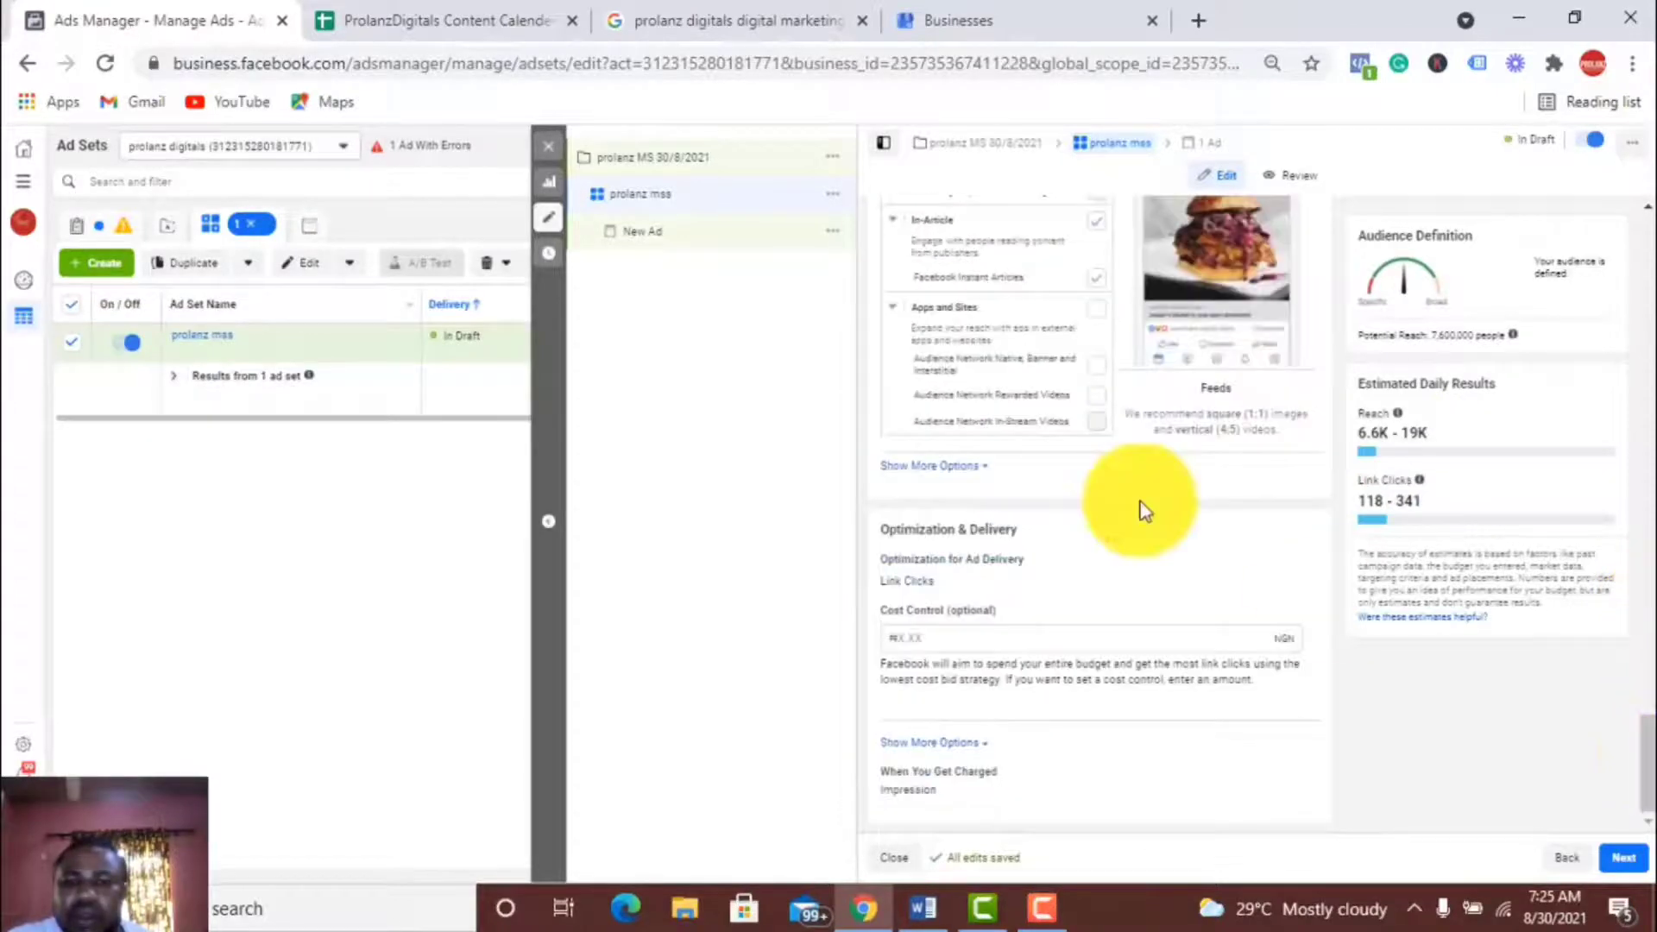
# - Keep Specific Mobile Devices & Operating Systems set to All Mobile Devices
pyautogui.click(970, 474)
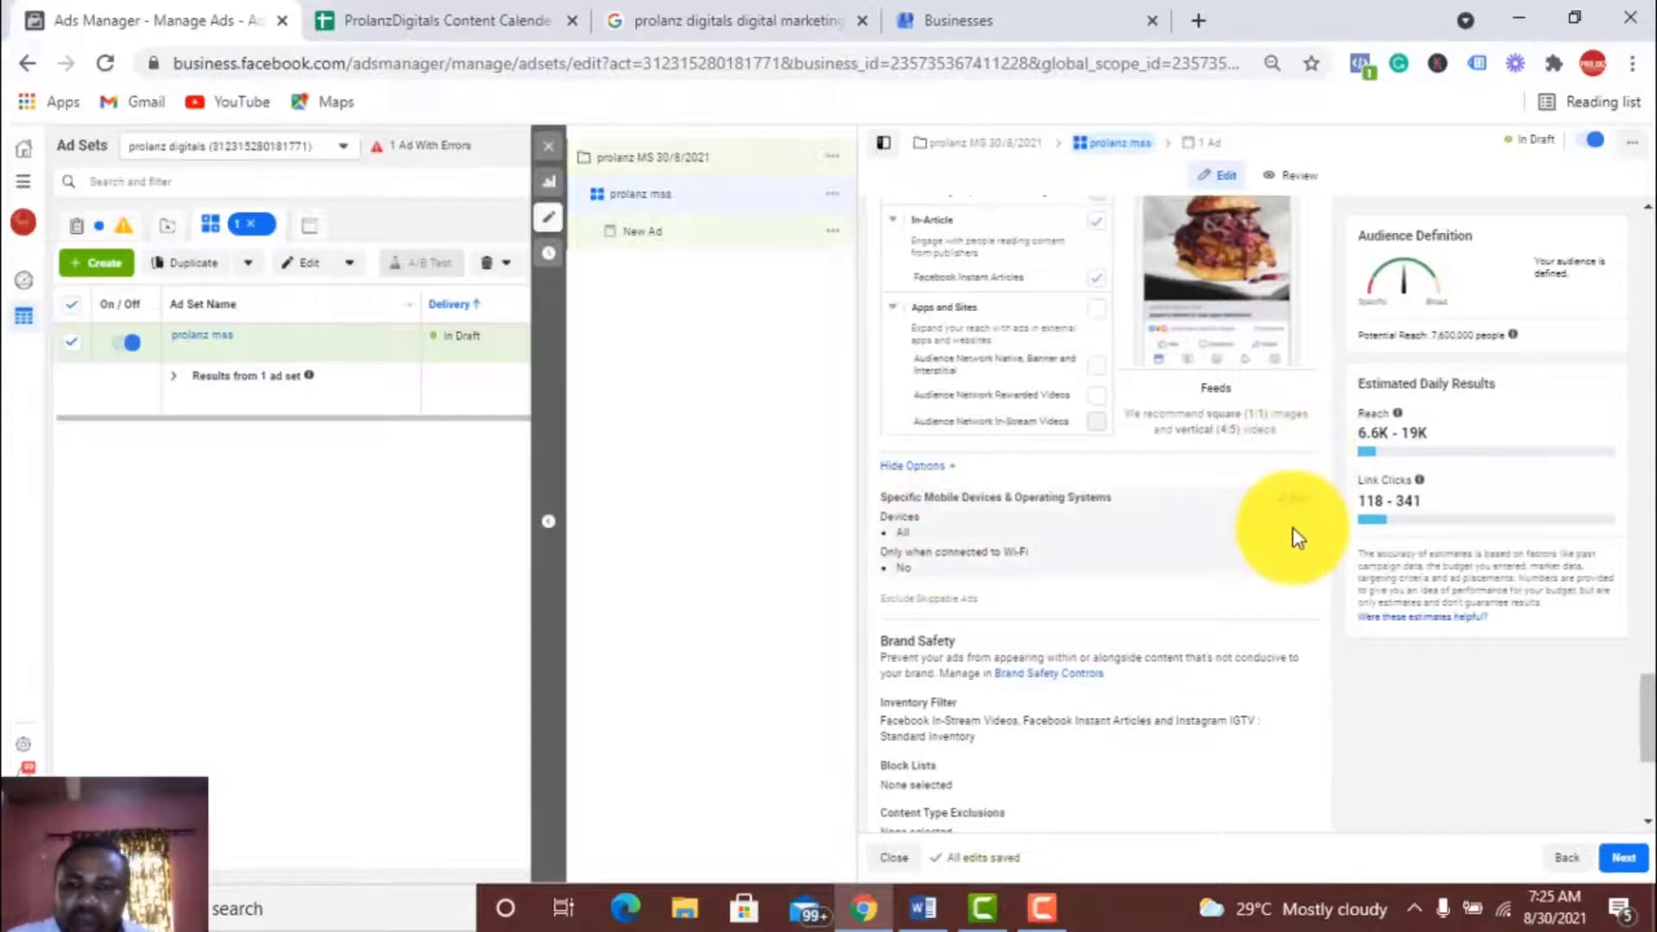
pyautogui.click(1300, 507)
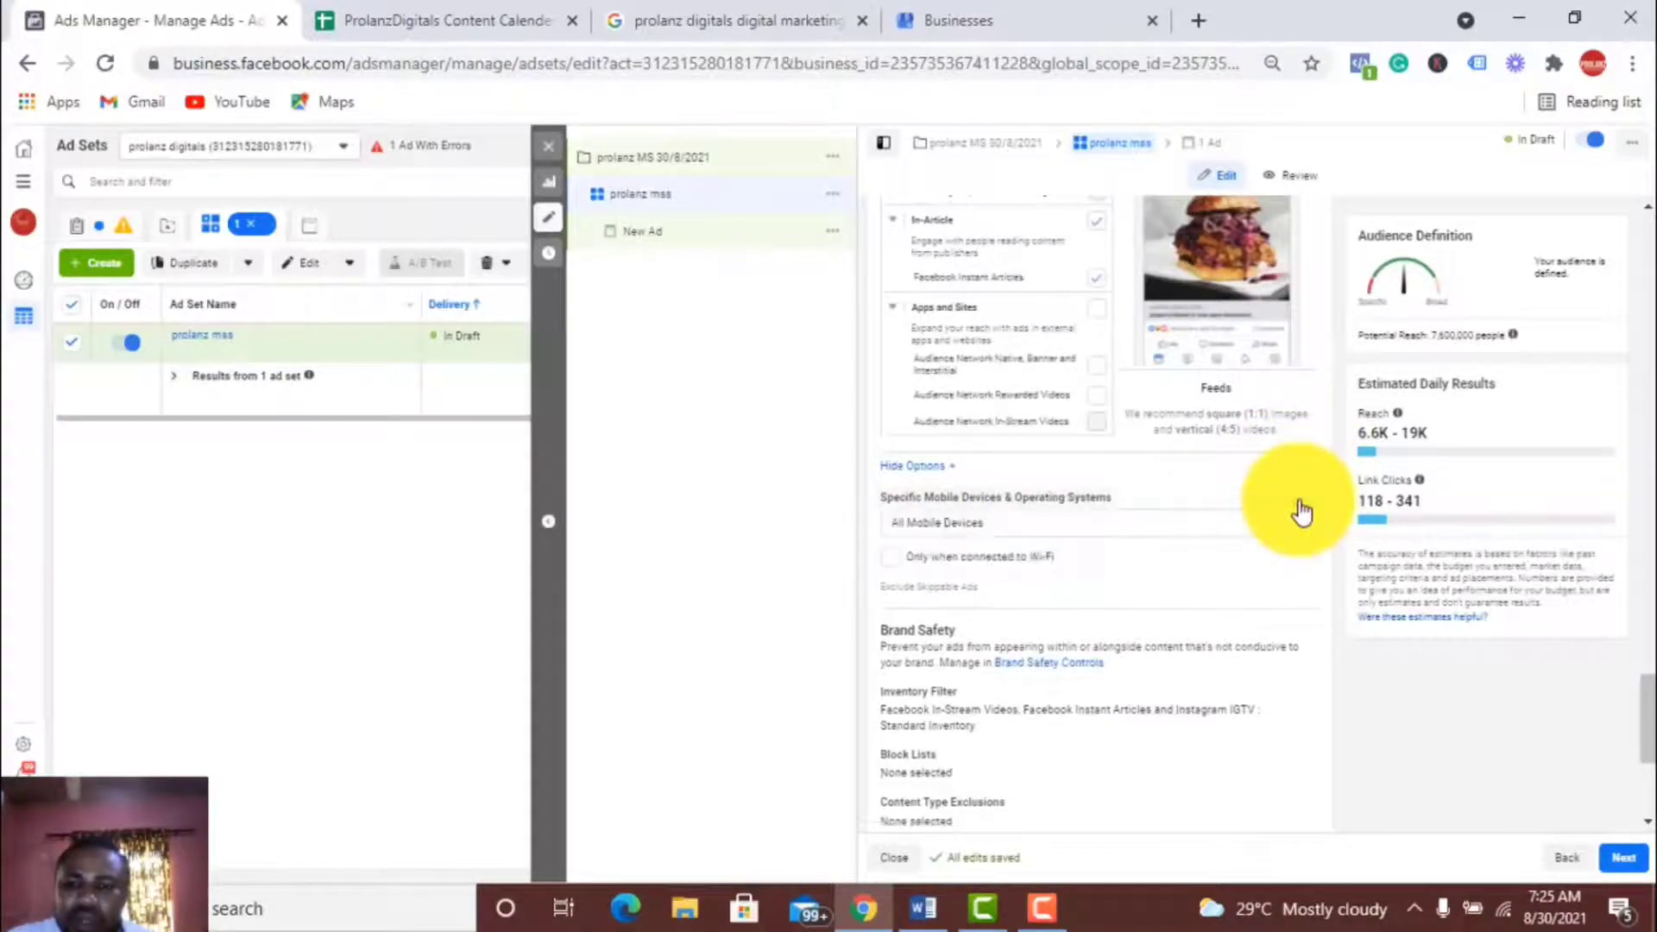
pyautogui.click(1090, 530)
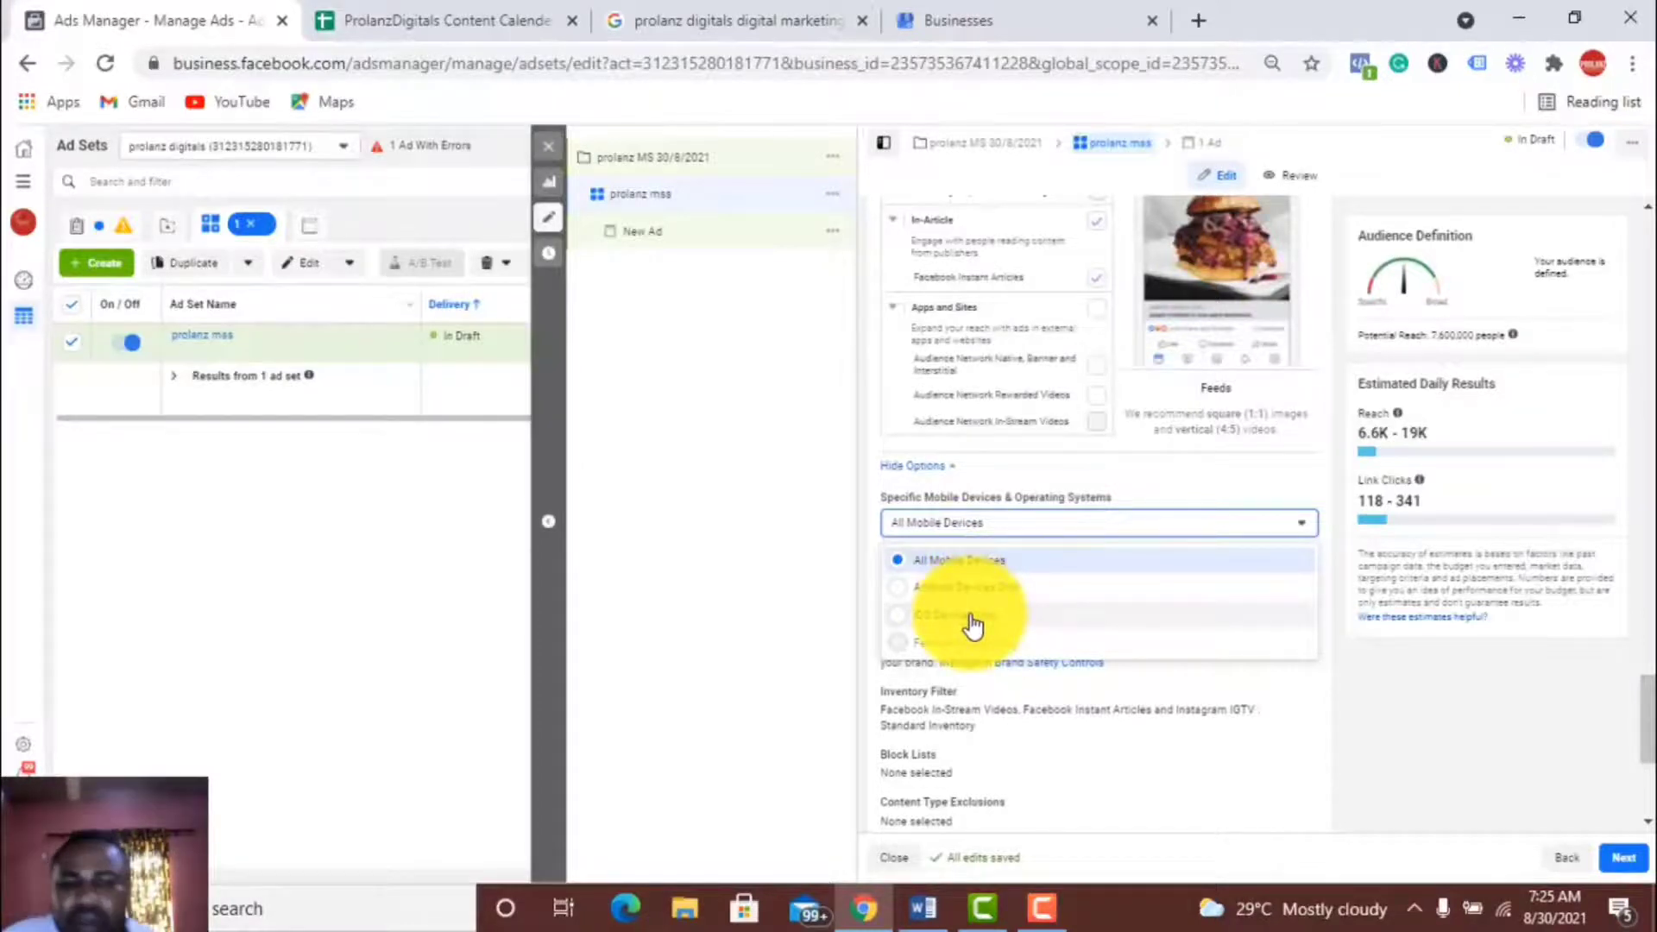
pyautogui.click(1014, 561)
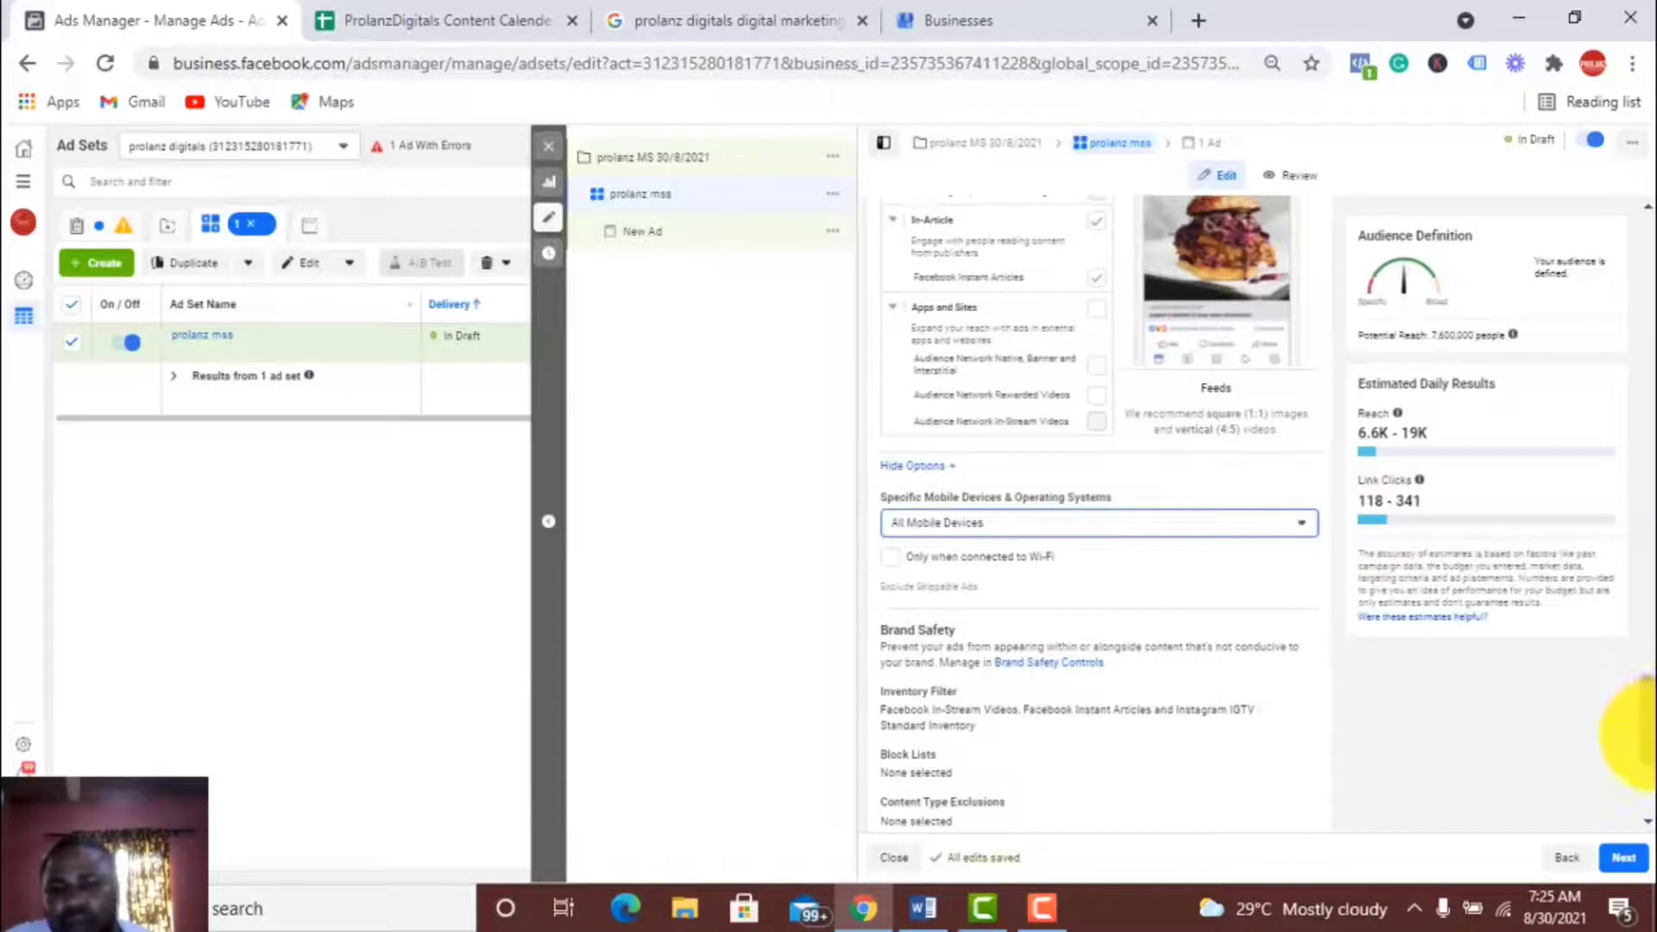
pyautogui.scroll(-4, 1638, 743)
pyautogui.scroll(-1, 1636, 764)
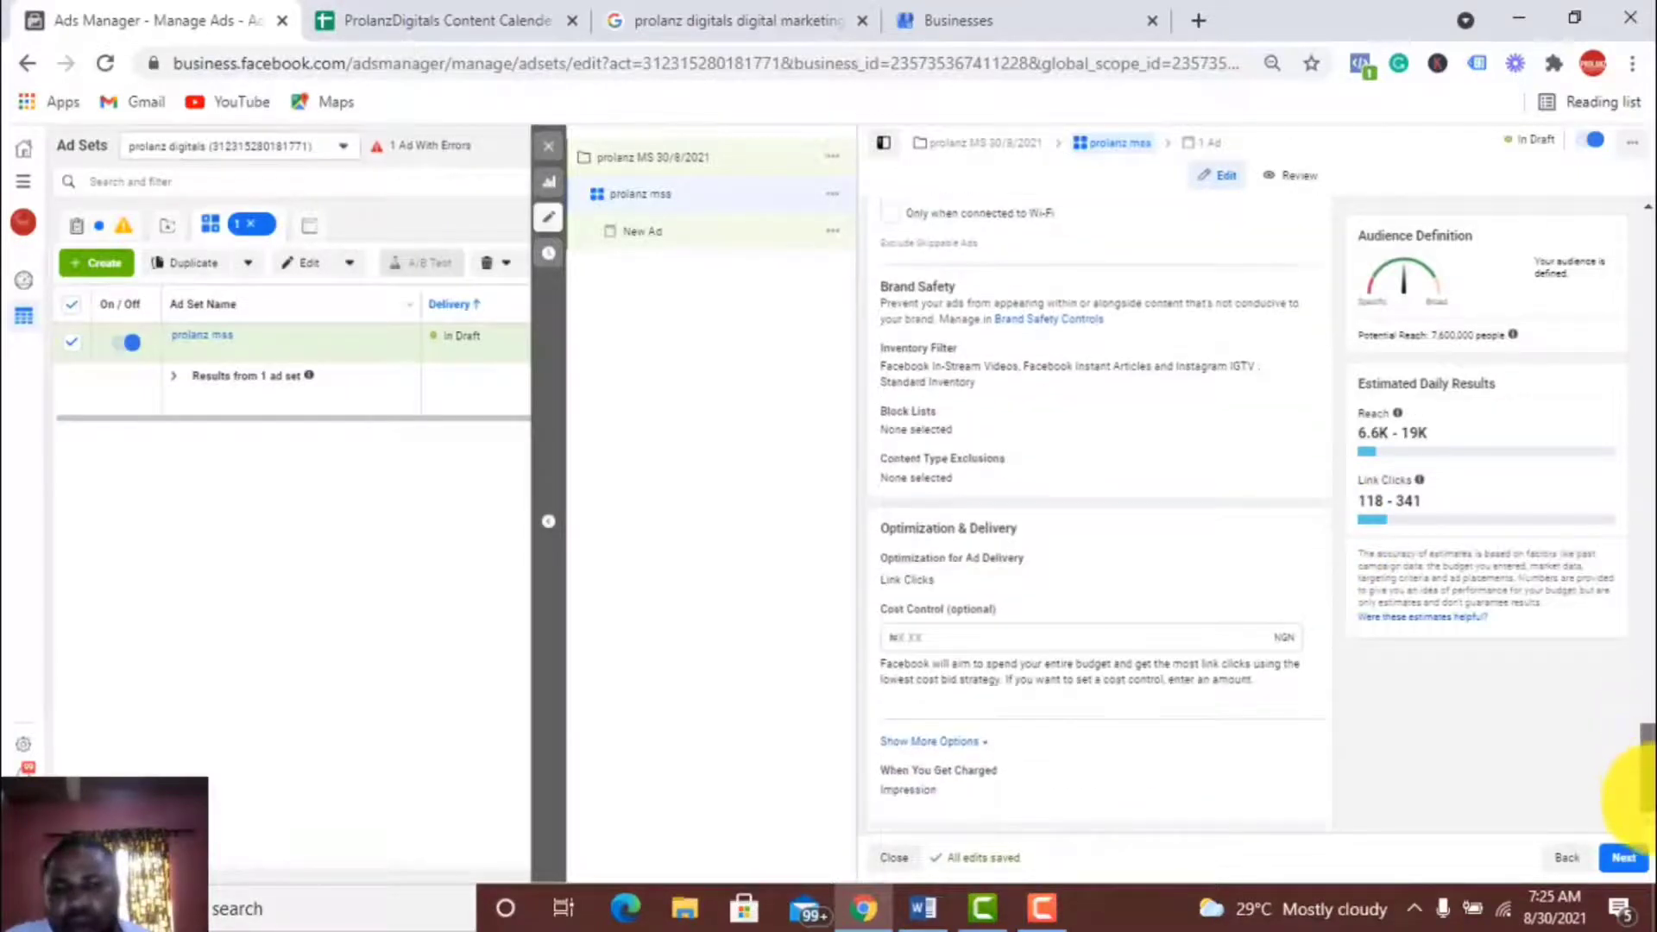
# - At the ad level, replace the 'New Ad' name with 'prolanz mss'
pyautogui.click(1623, 859)
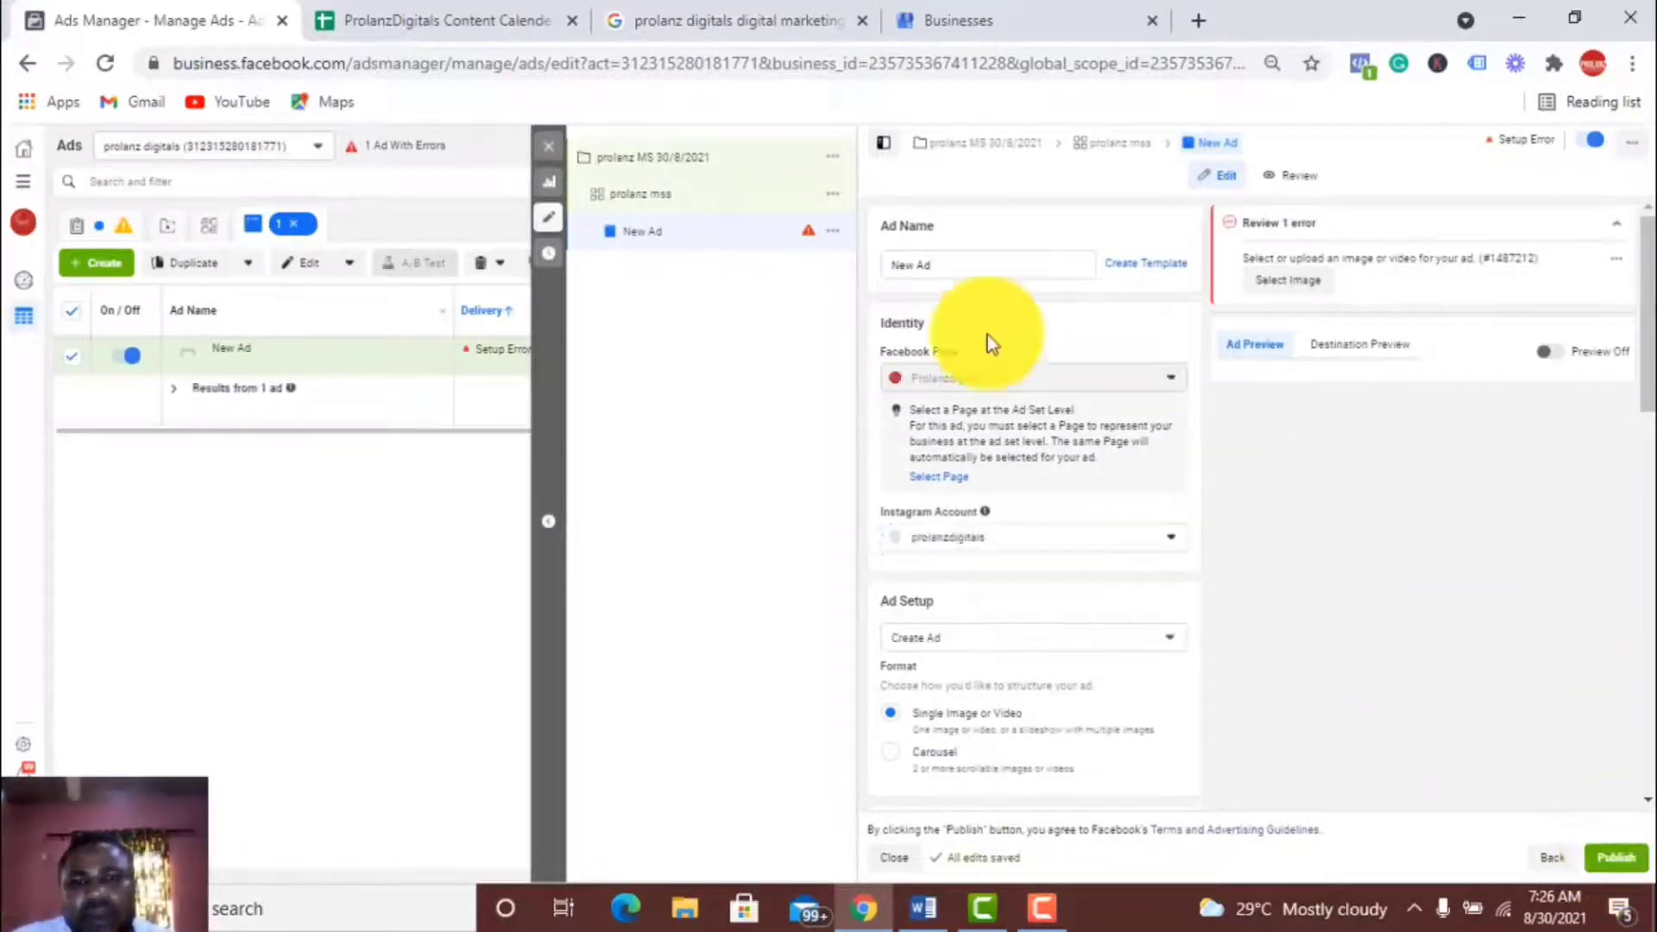
pyautogui.click(946, 263)
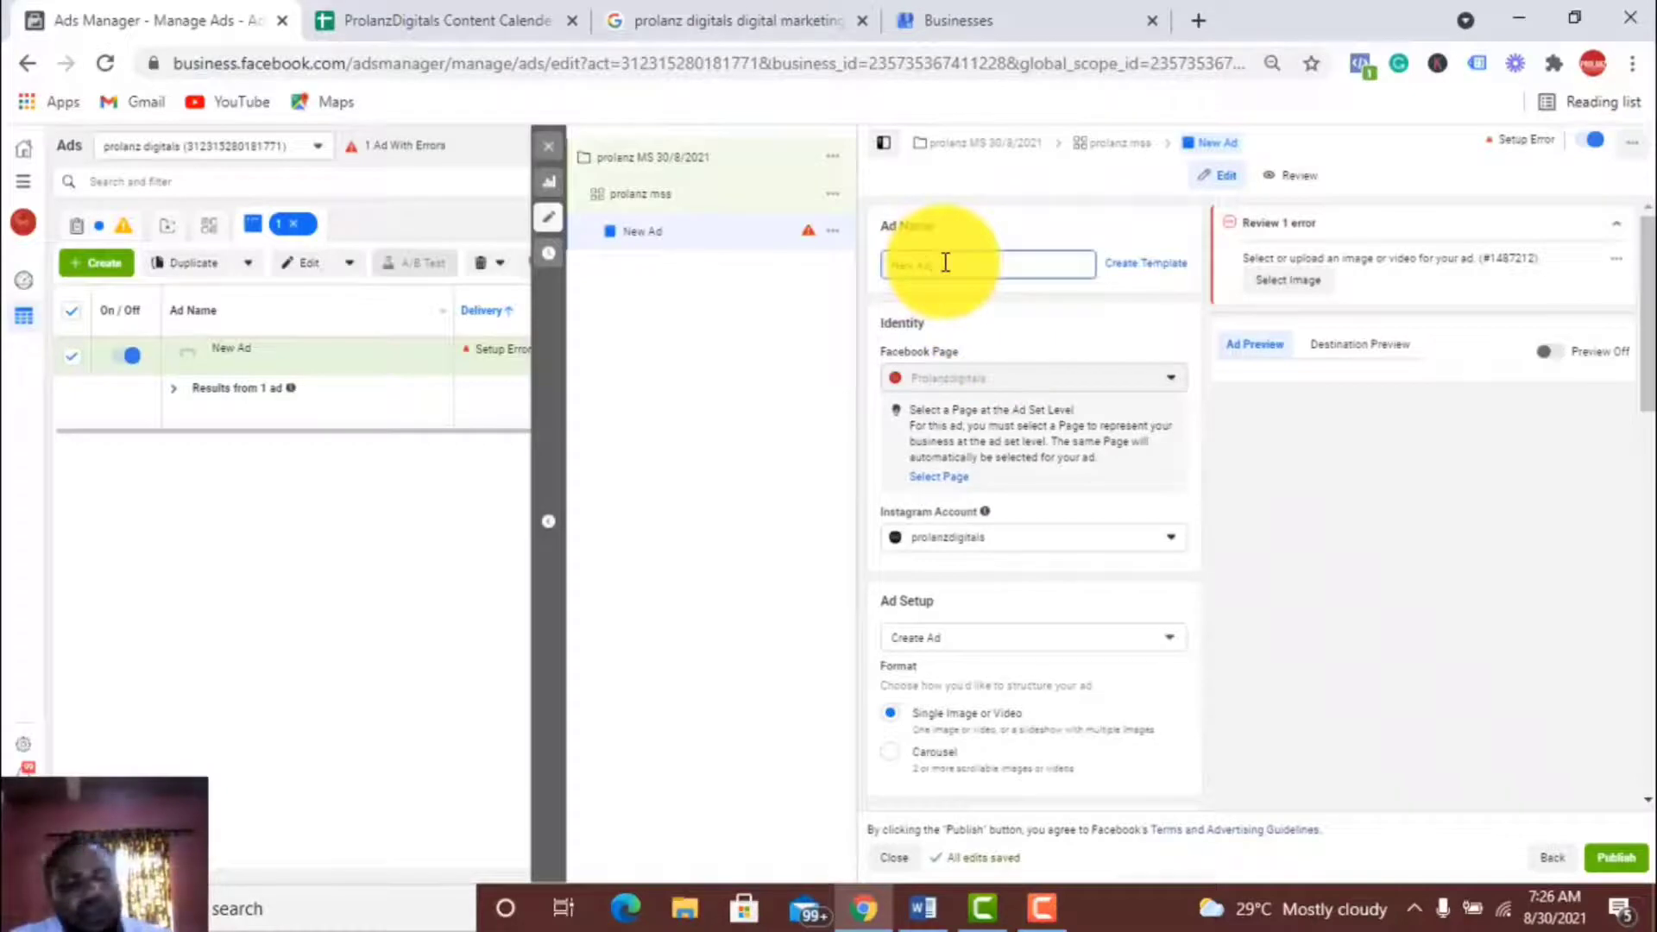
pyautogui.hotkey('ctrl', 'a')
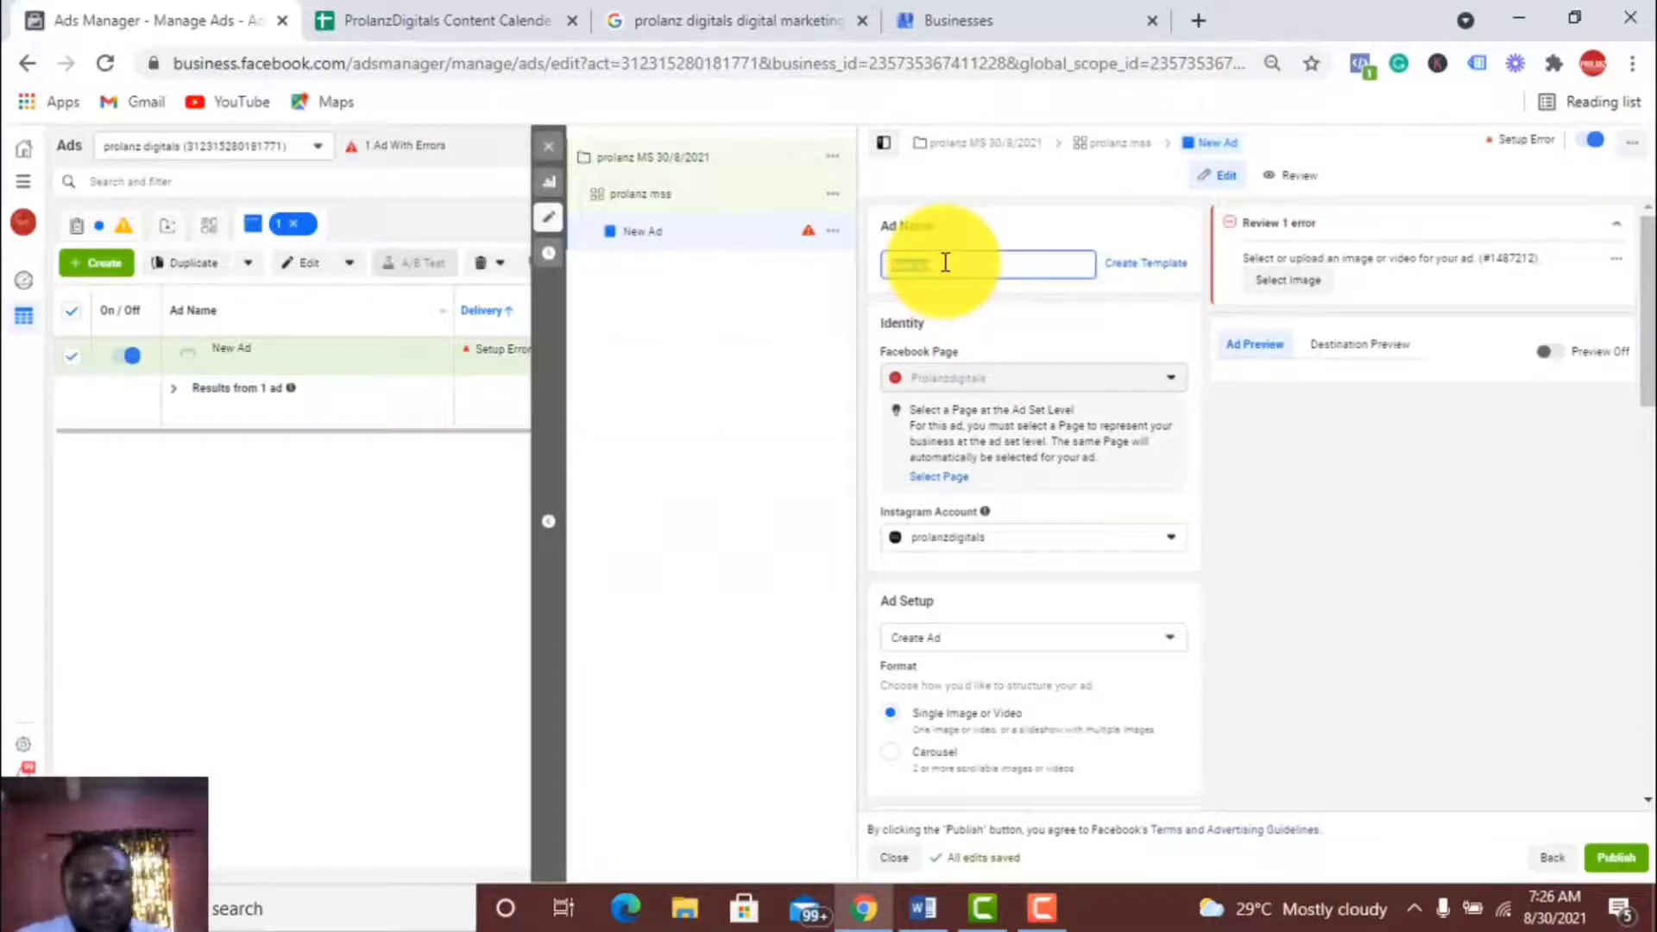
pyautogui.write('prolan')
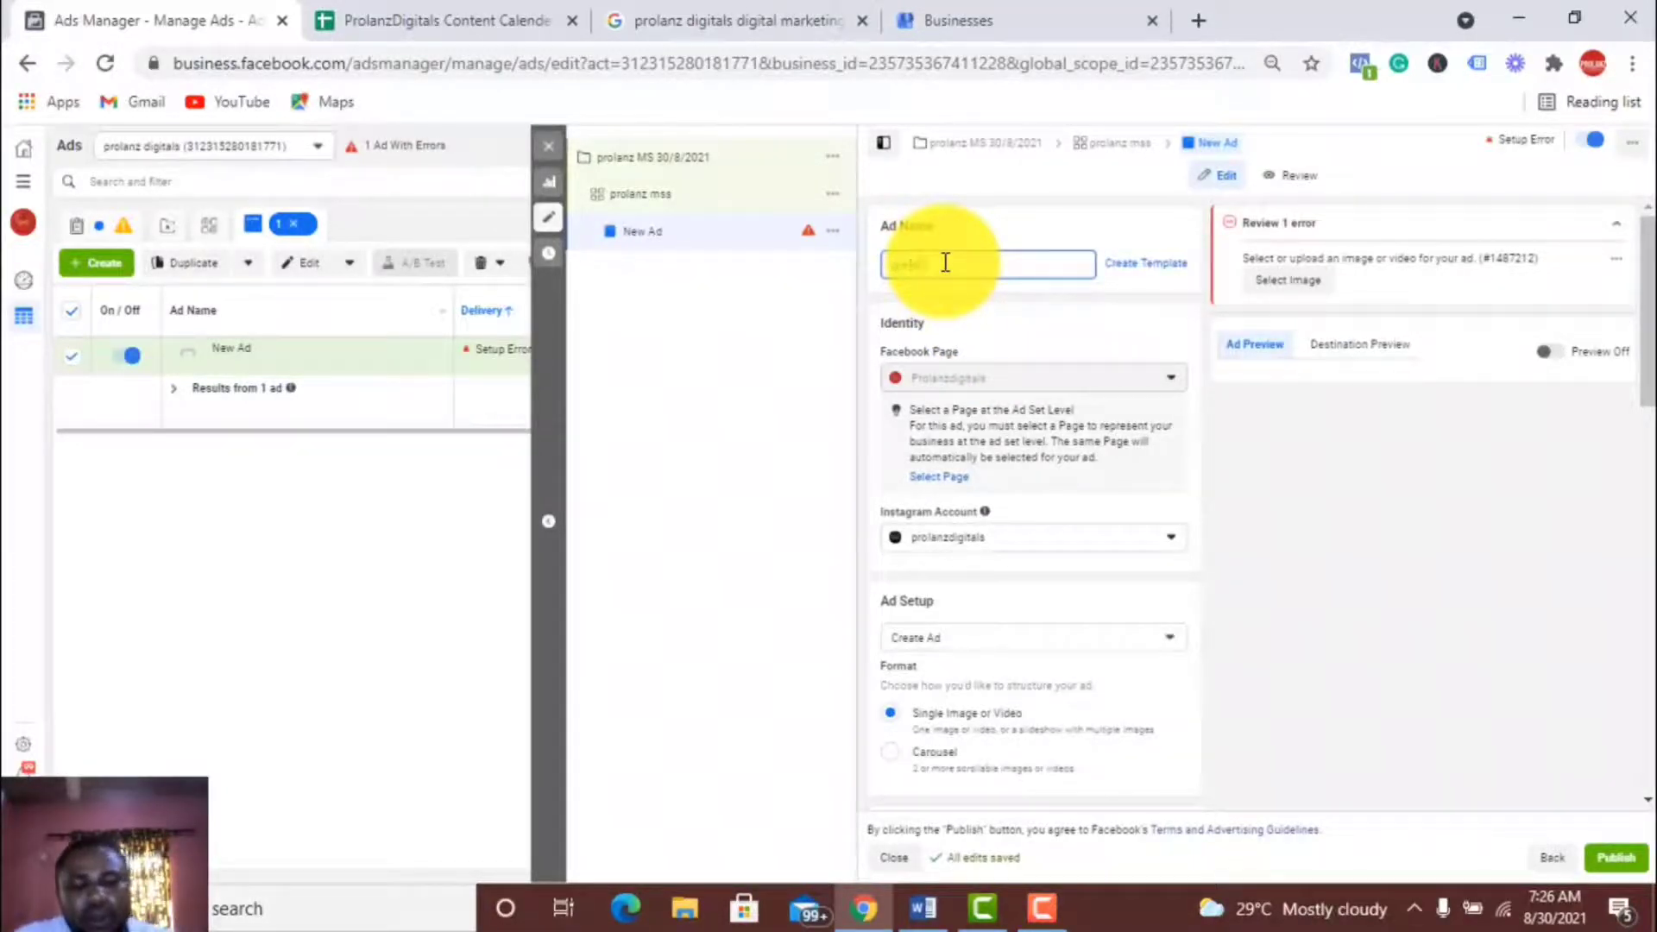
pyautogui.write('z mss')
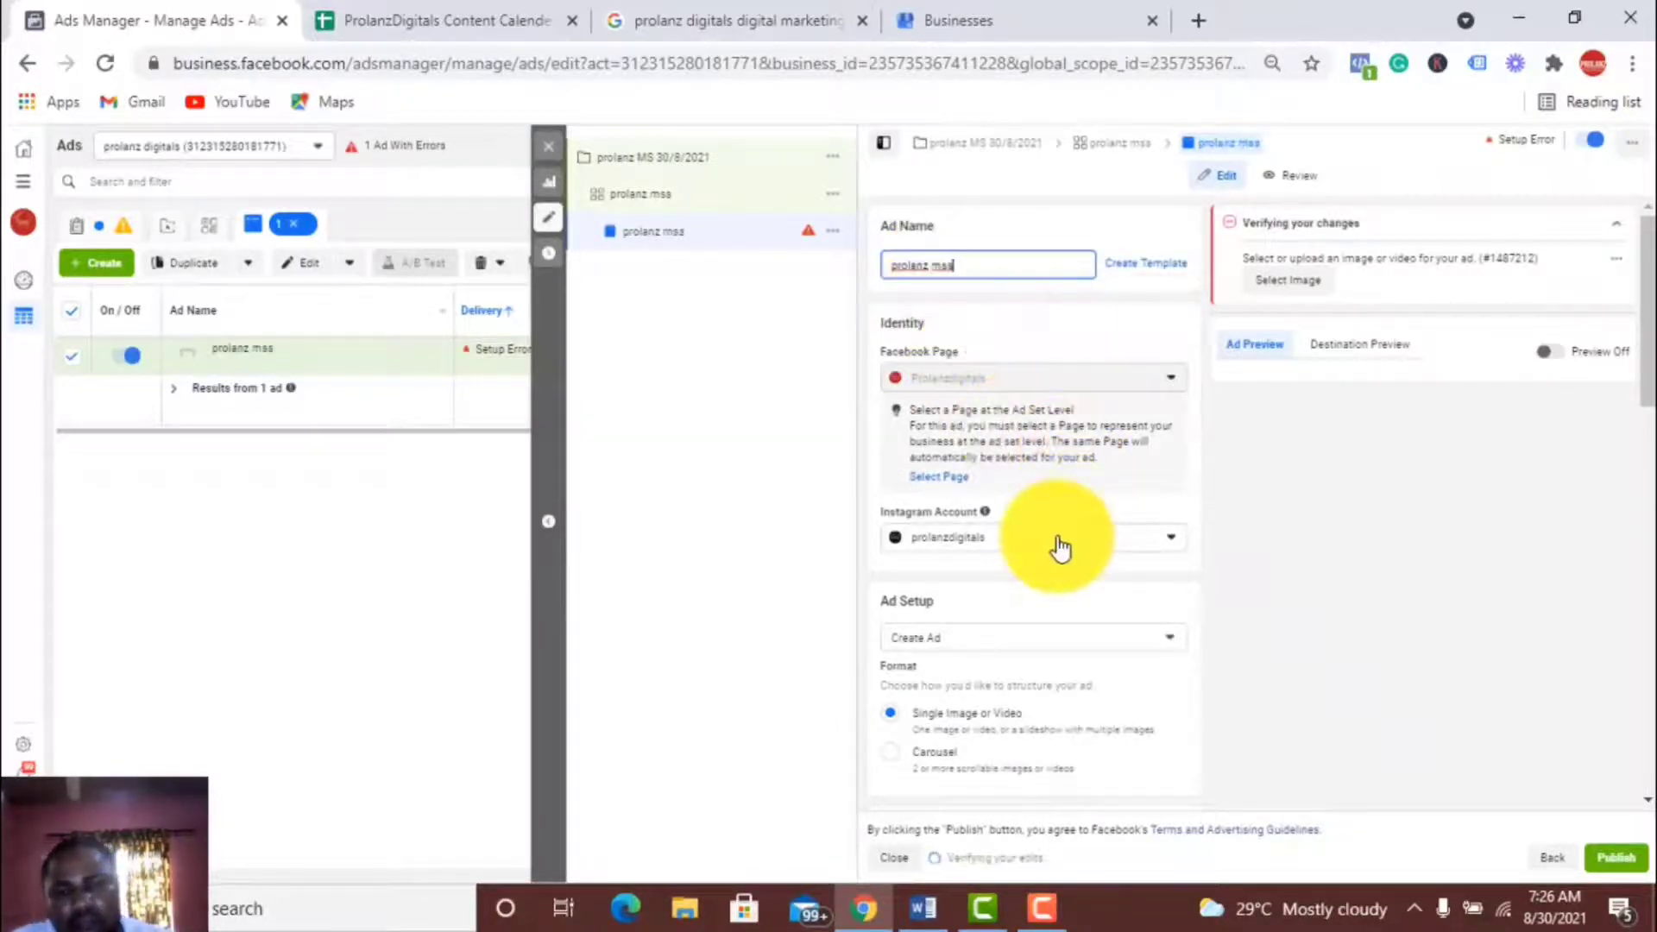
pyautogui.moveTo(1650, 320); pyautogui.dragTo(1645, 413)
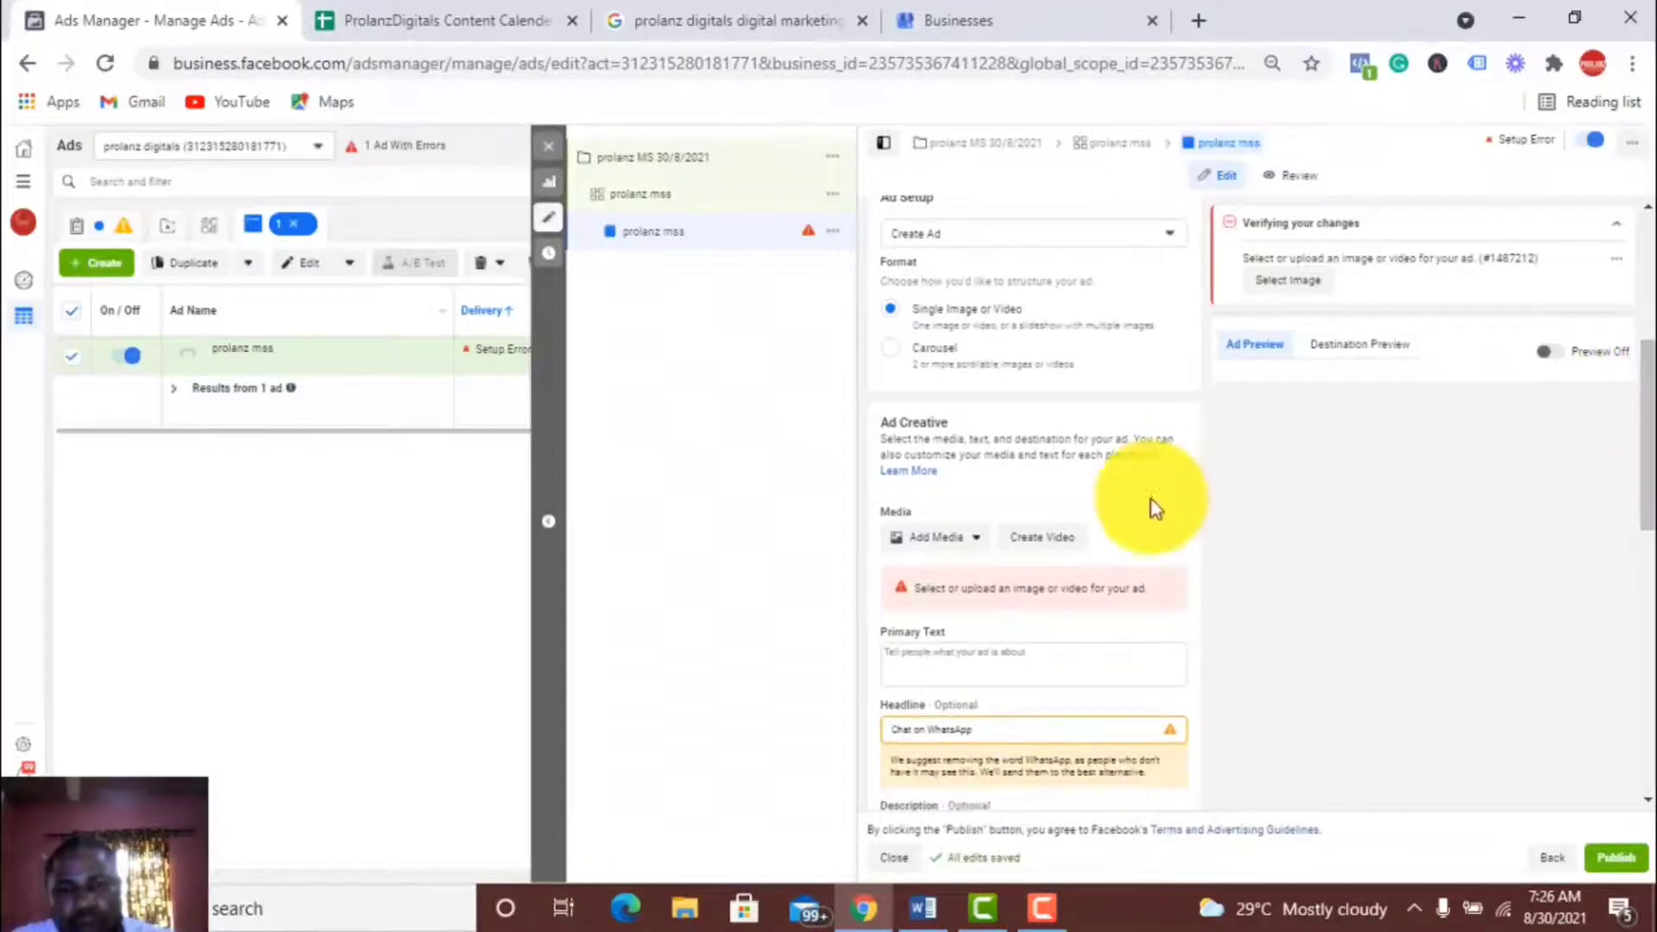
# - Choose Add Image from the Add Media dropdown to open the Select media library
pyautogui.click(926, 552)
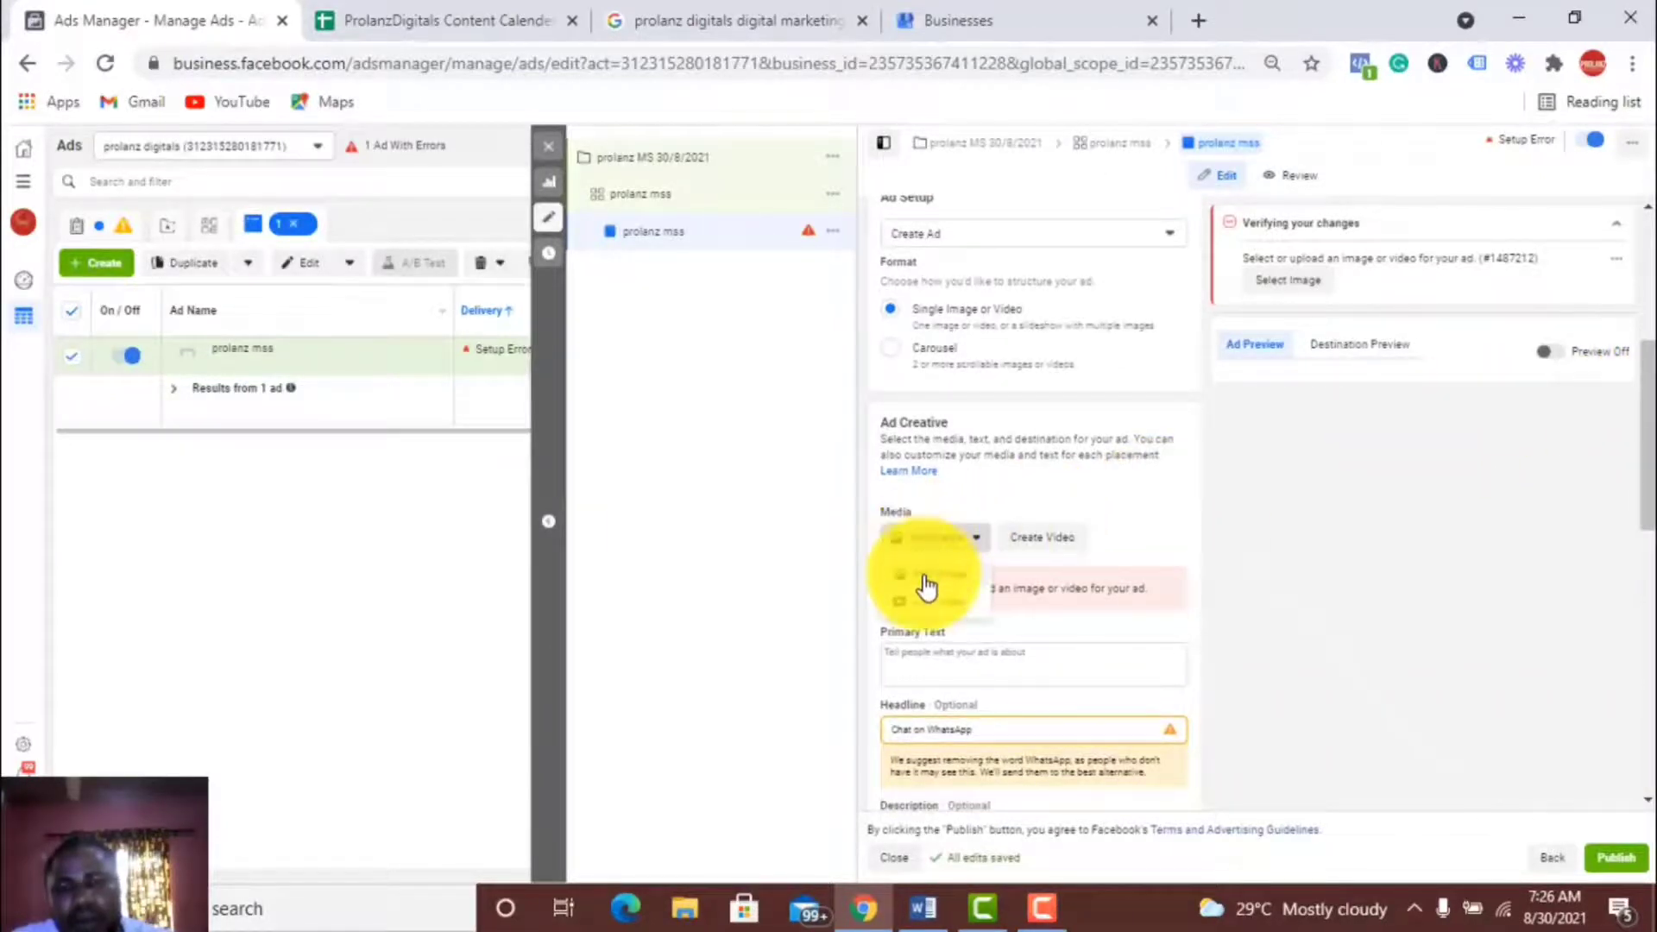
pyautogui.click(924, 577)
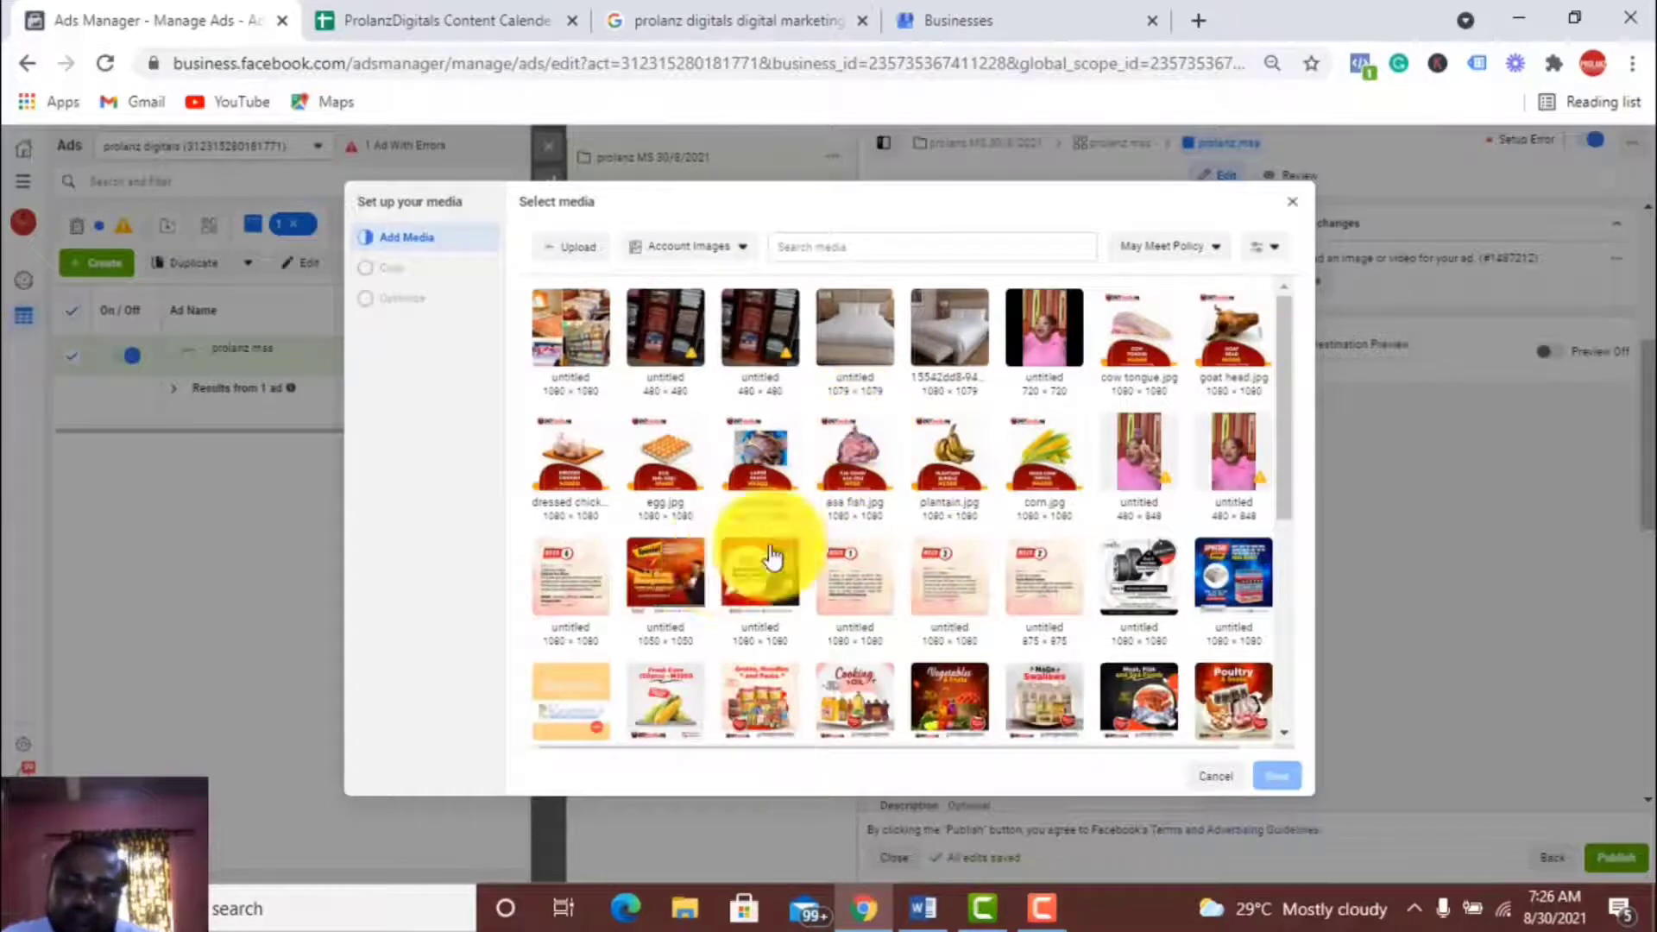
# - Start uploading a new image from the computer instead of picking an existing account image
pyautogui.moveTo(1281, 366); pyautogui.dragTo(1287, 612)
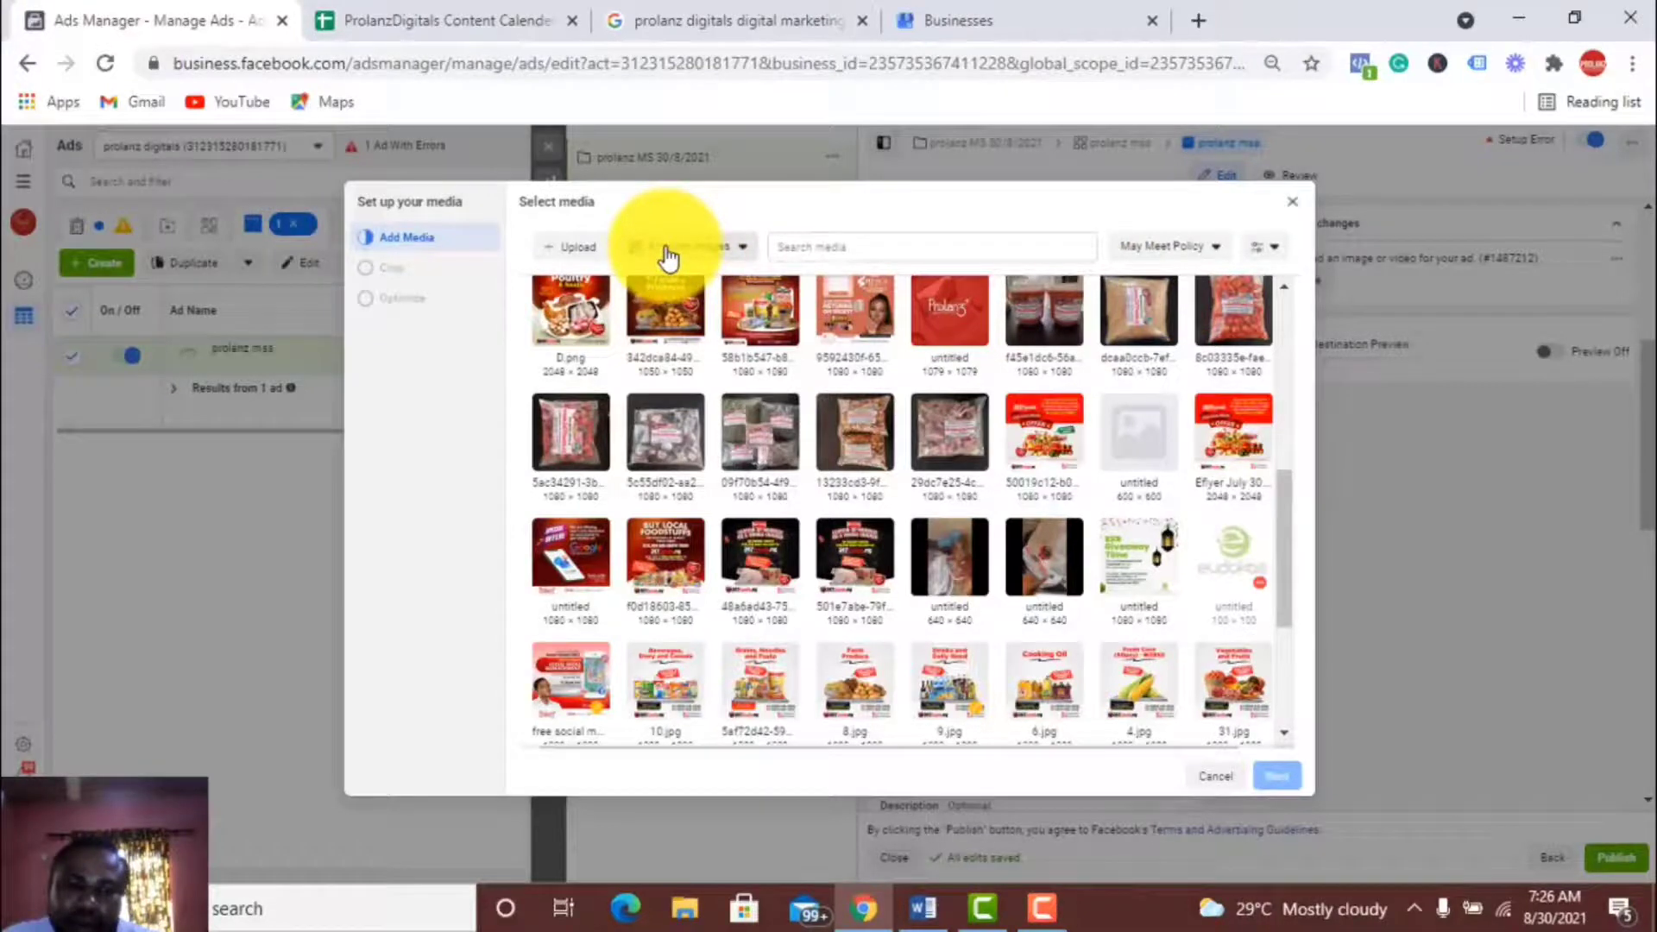
pyautogui.click(590, 257)
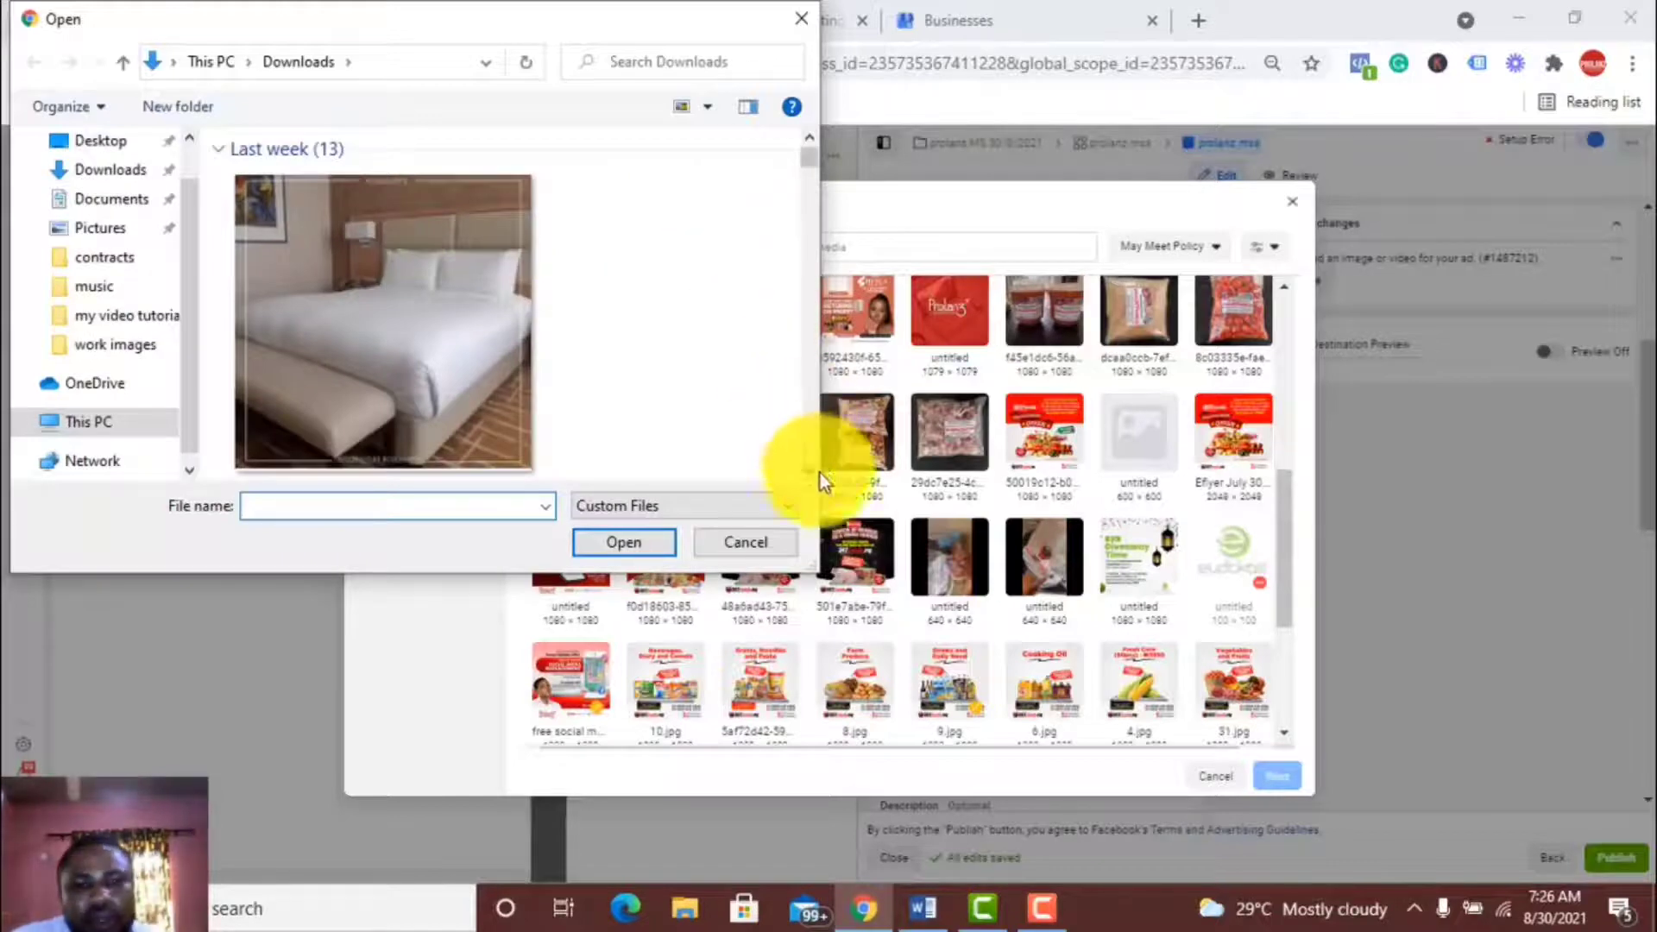
# - Upload the 'prolanzdigitals free 3 days social media management' flyer from Downloads
pyautogui.scroll(-6, 803, 475)
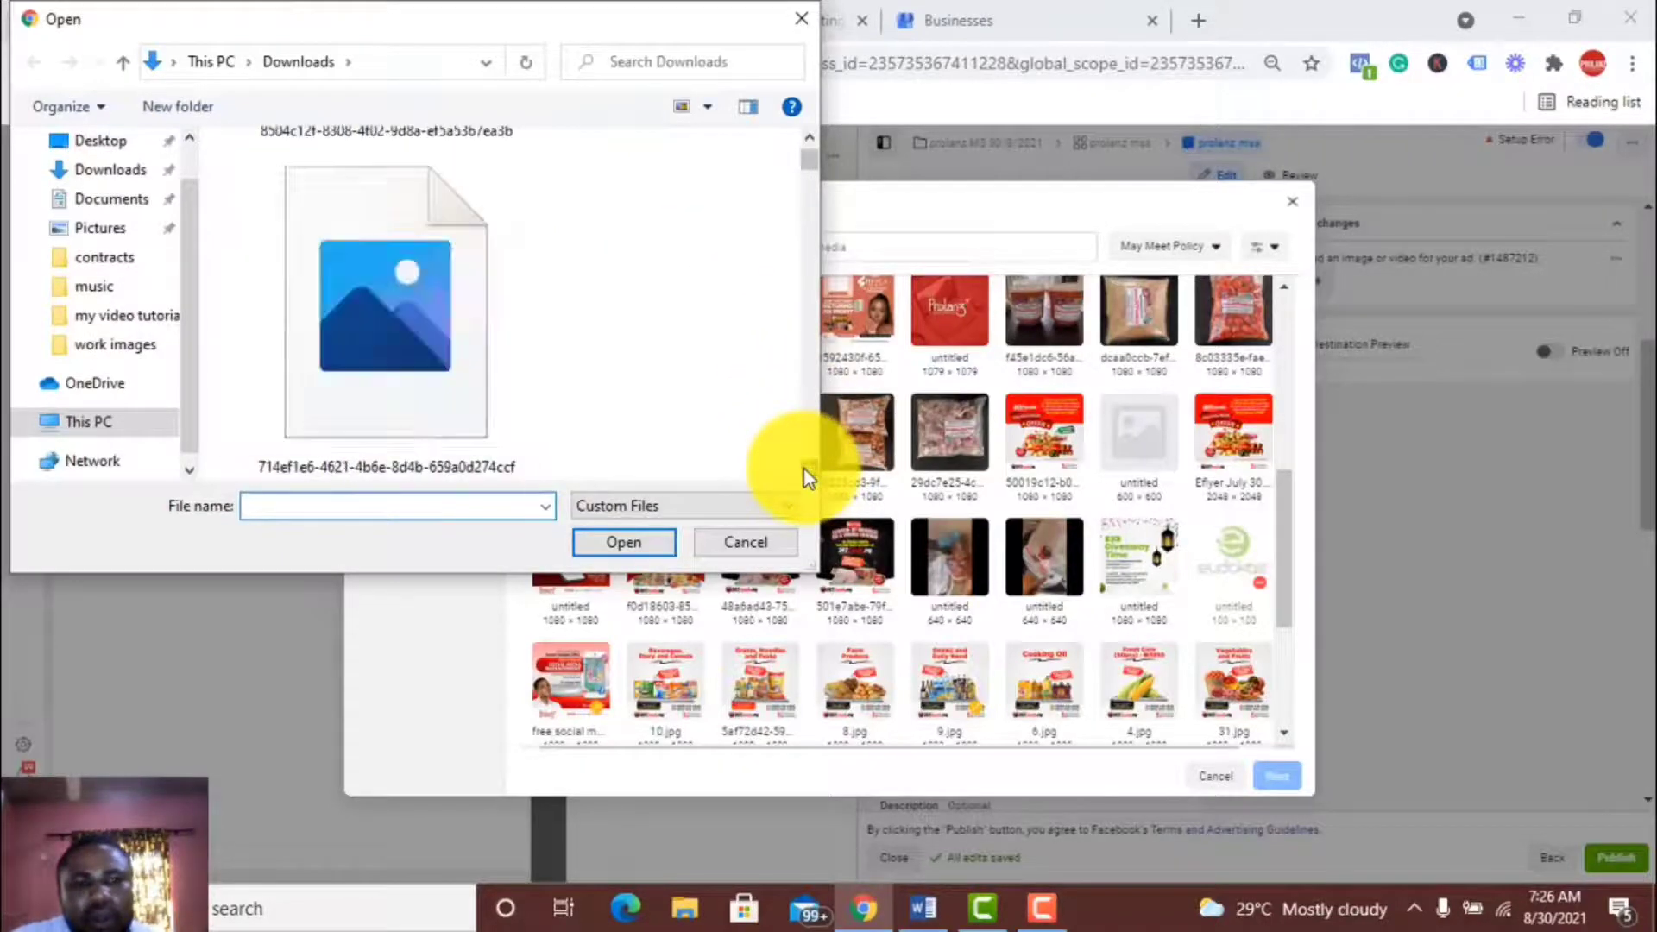
pyautogui.scroll(-8, 803, 475)
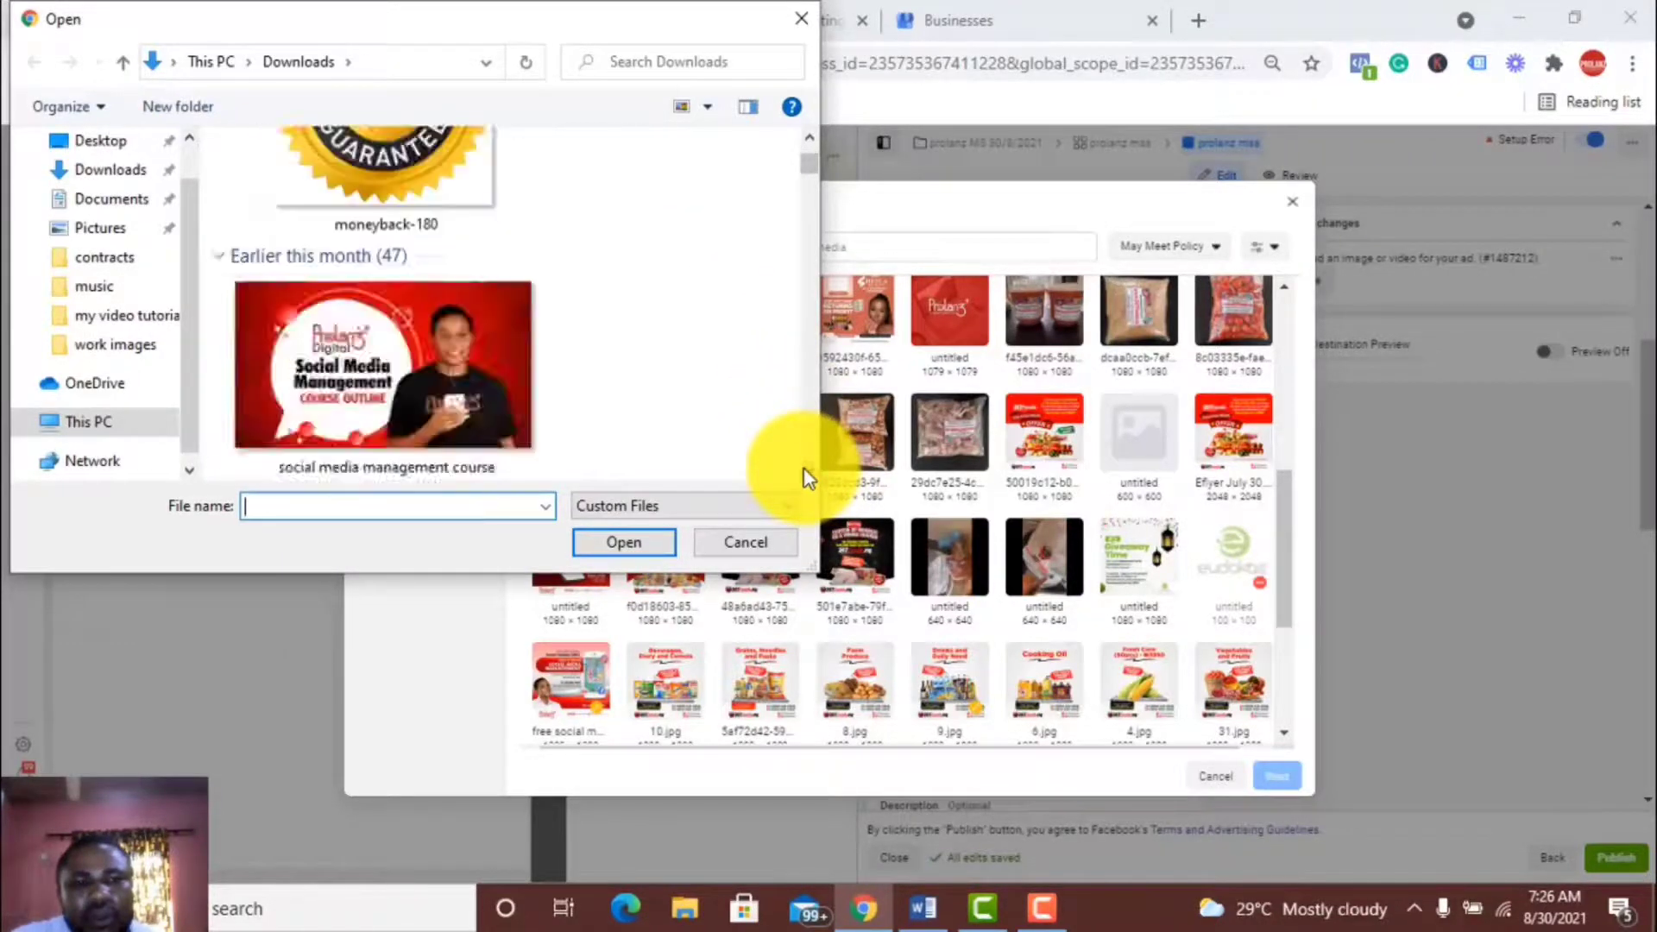
pyautogui.scroll(-10, 807, 478)
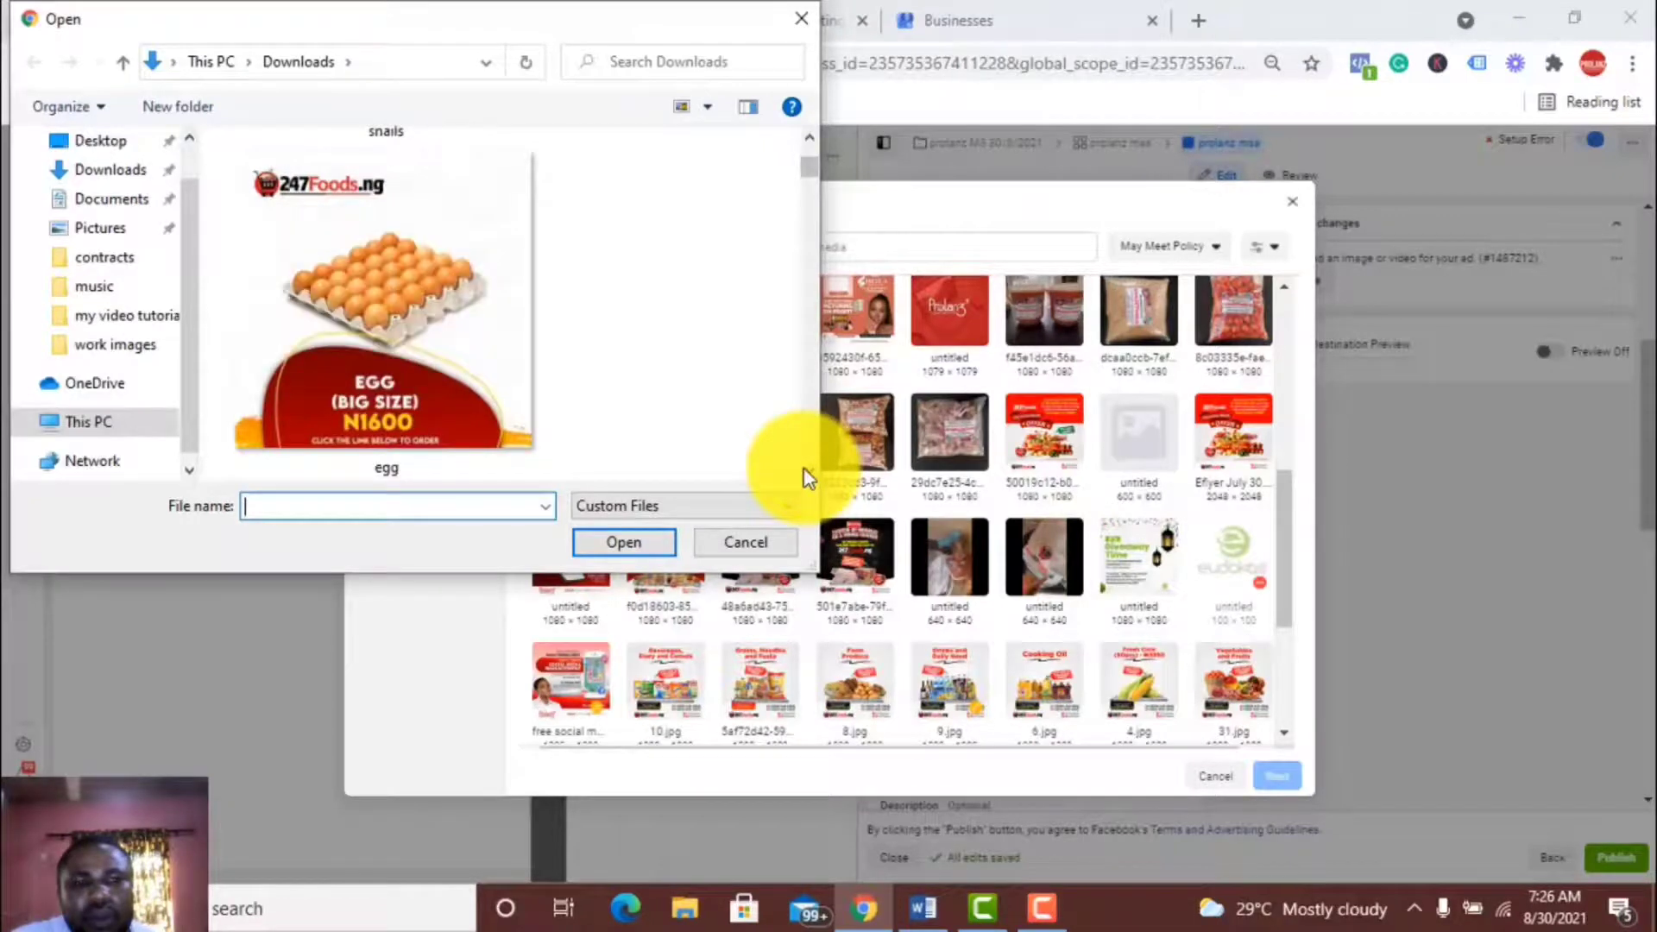
pyautogui.scroll(-10, 807, 478)
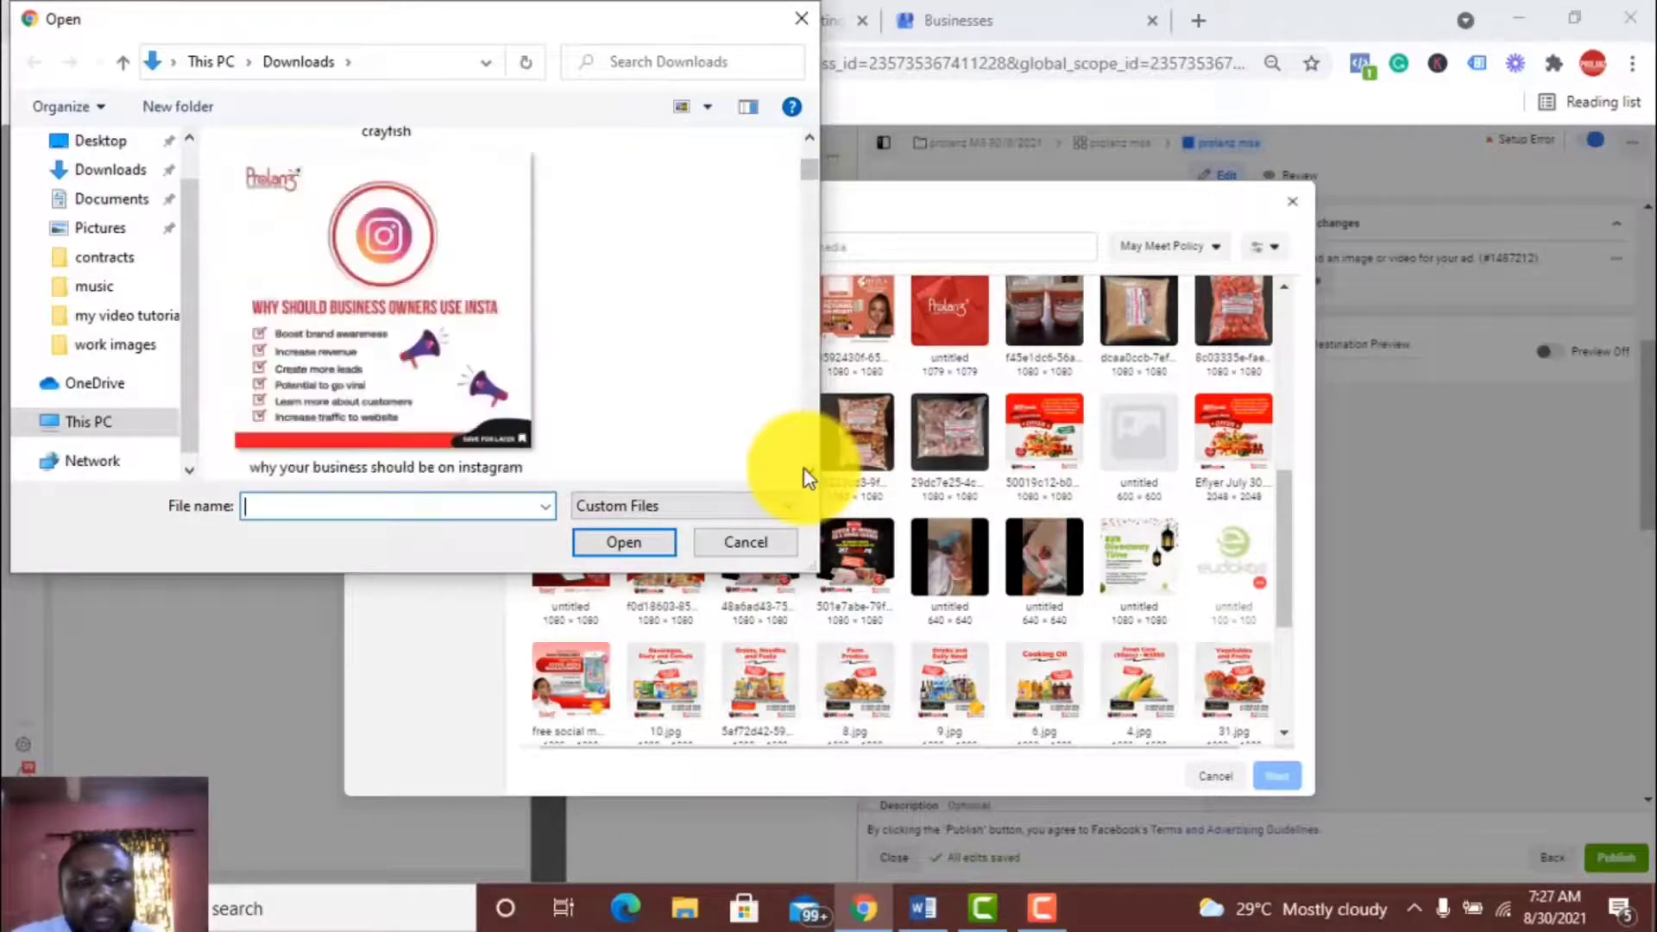
pyautogui.scroll(-8, 807, 477)
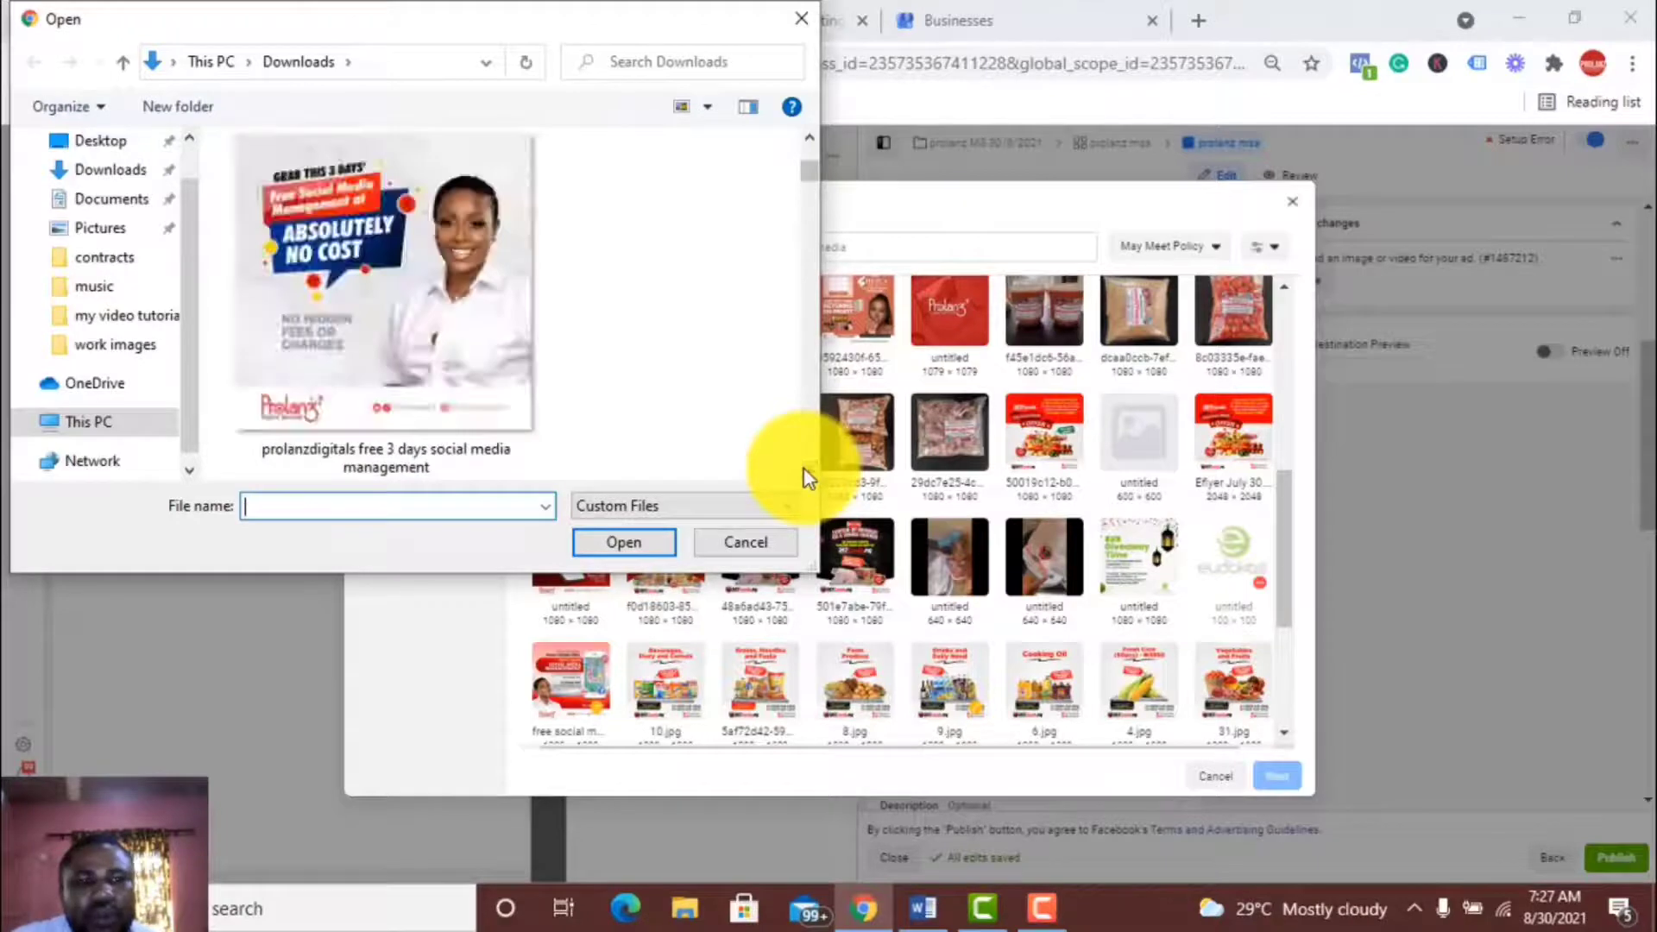
pyautogui.scroll(-2, 807, 478)
pyautogui.click(810, 138)
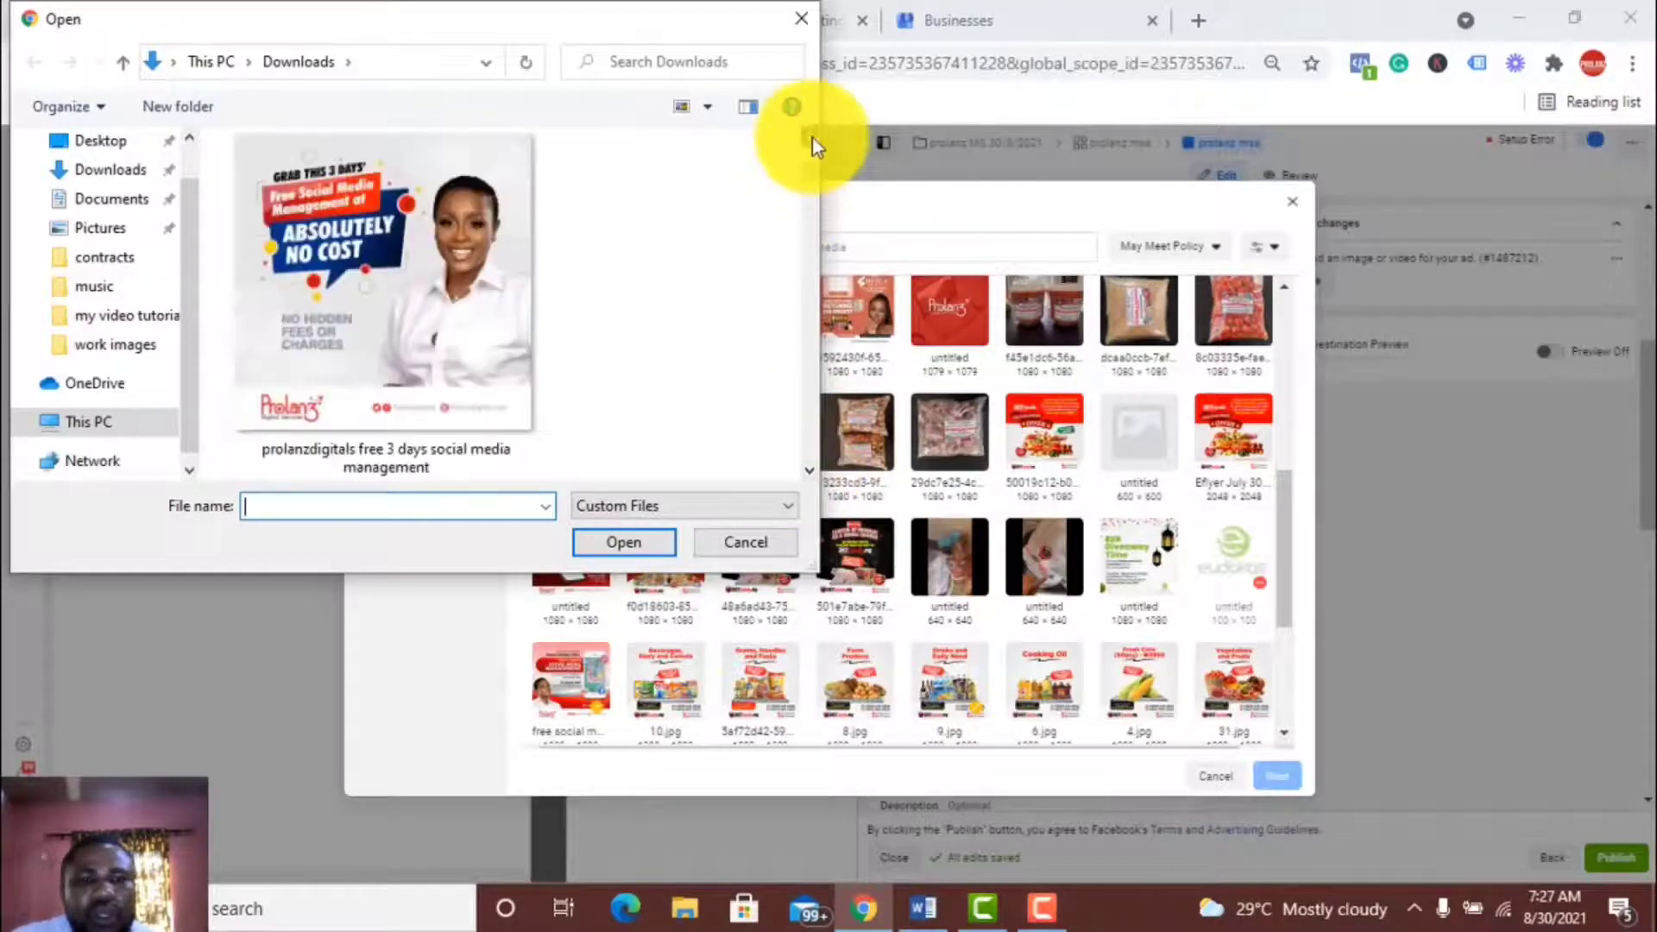
pyautogui.click(510, 252)
pyautogui.click(630, 544)
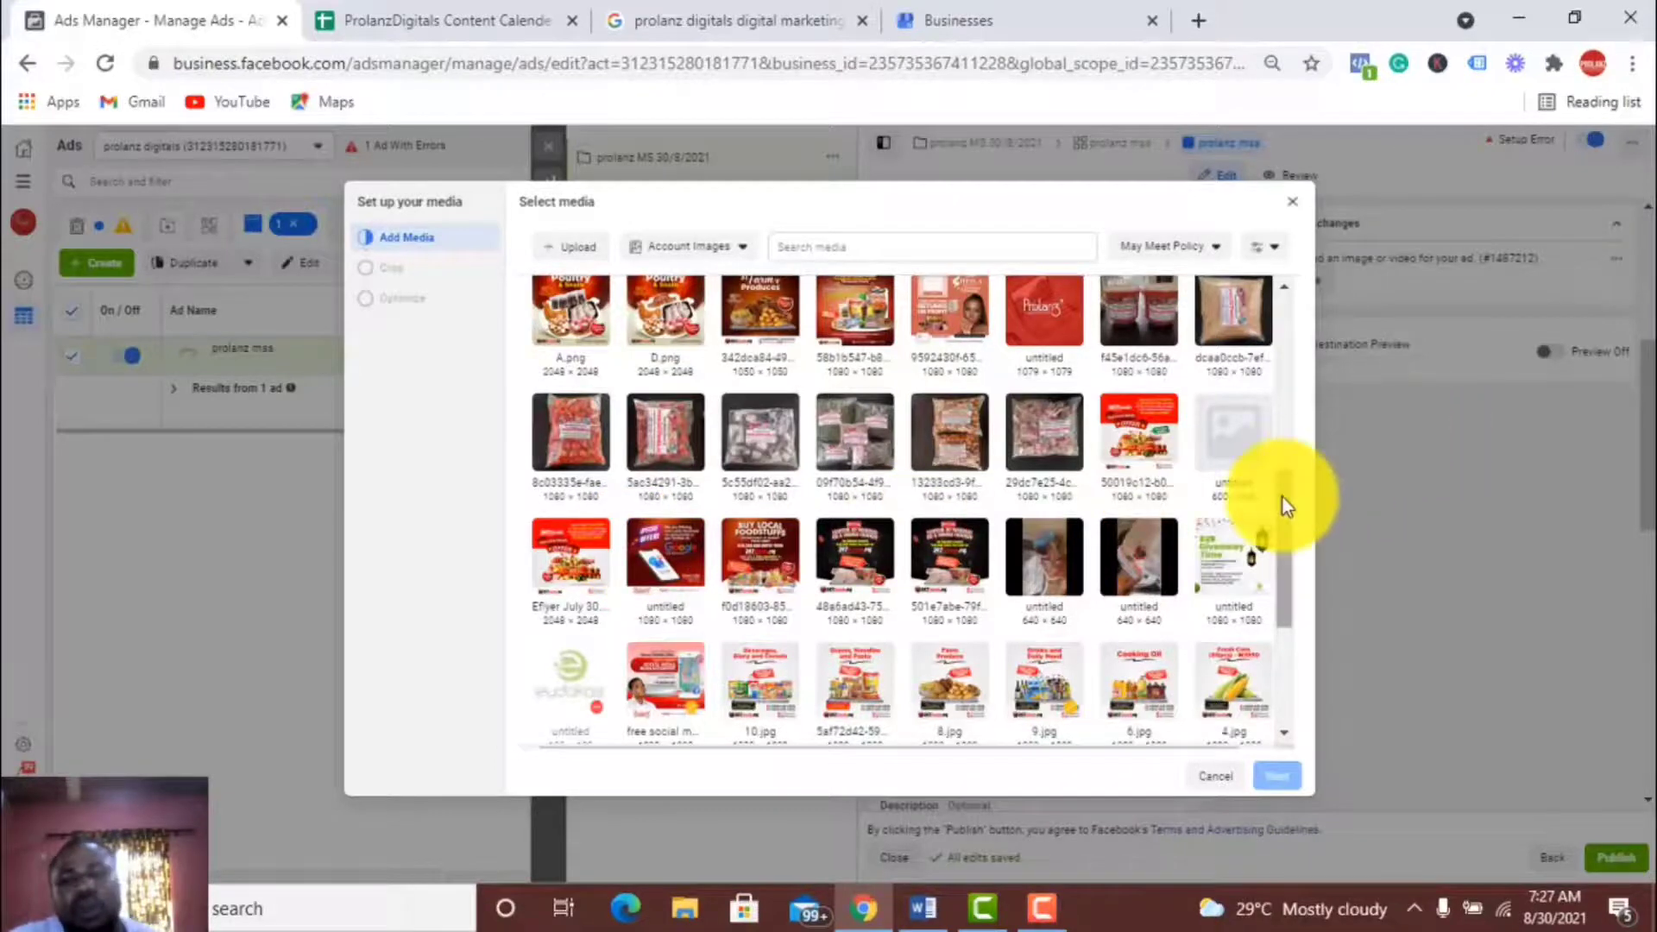
# - Select the uploaded flyer and keep its Original crops so it fills all 8 placements
pyautogui.moveTo(1283, 492); pyautogui.dragTo(1292, 270)
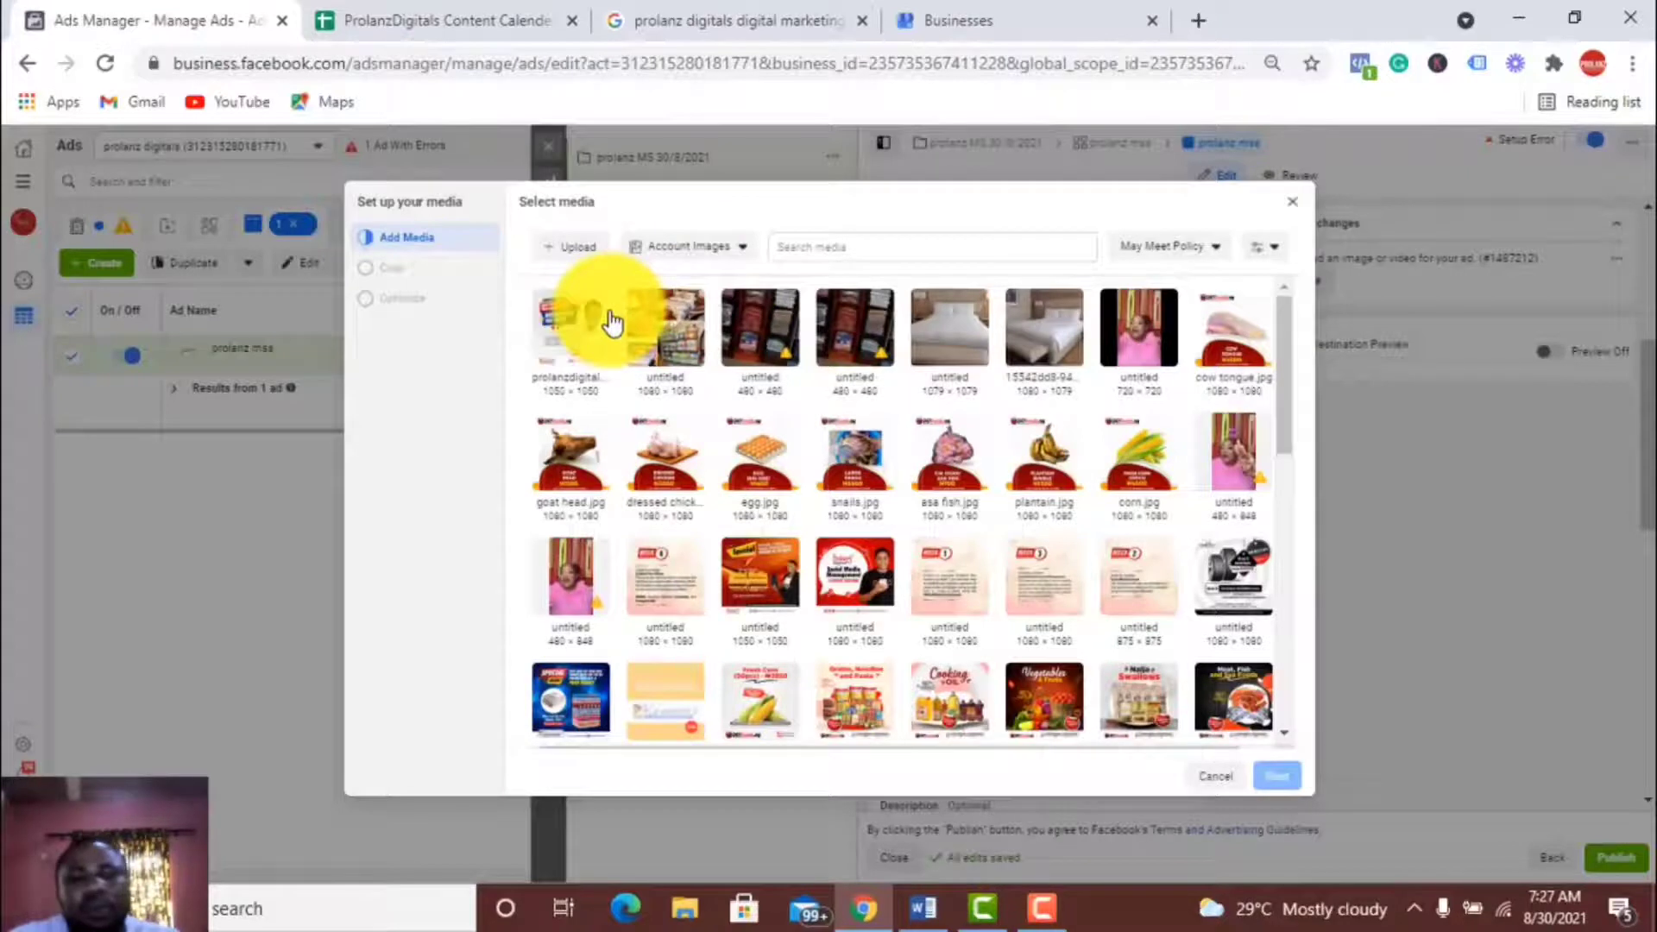
pyautogui.click(590, 327)
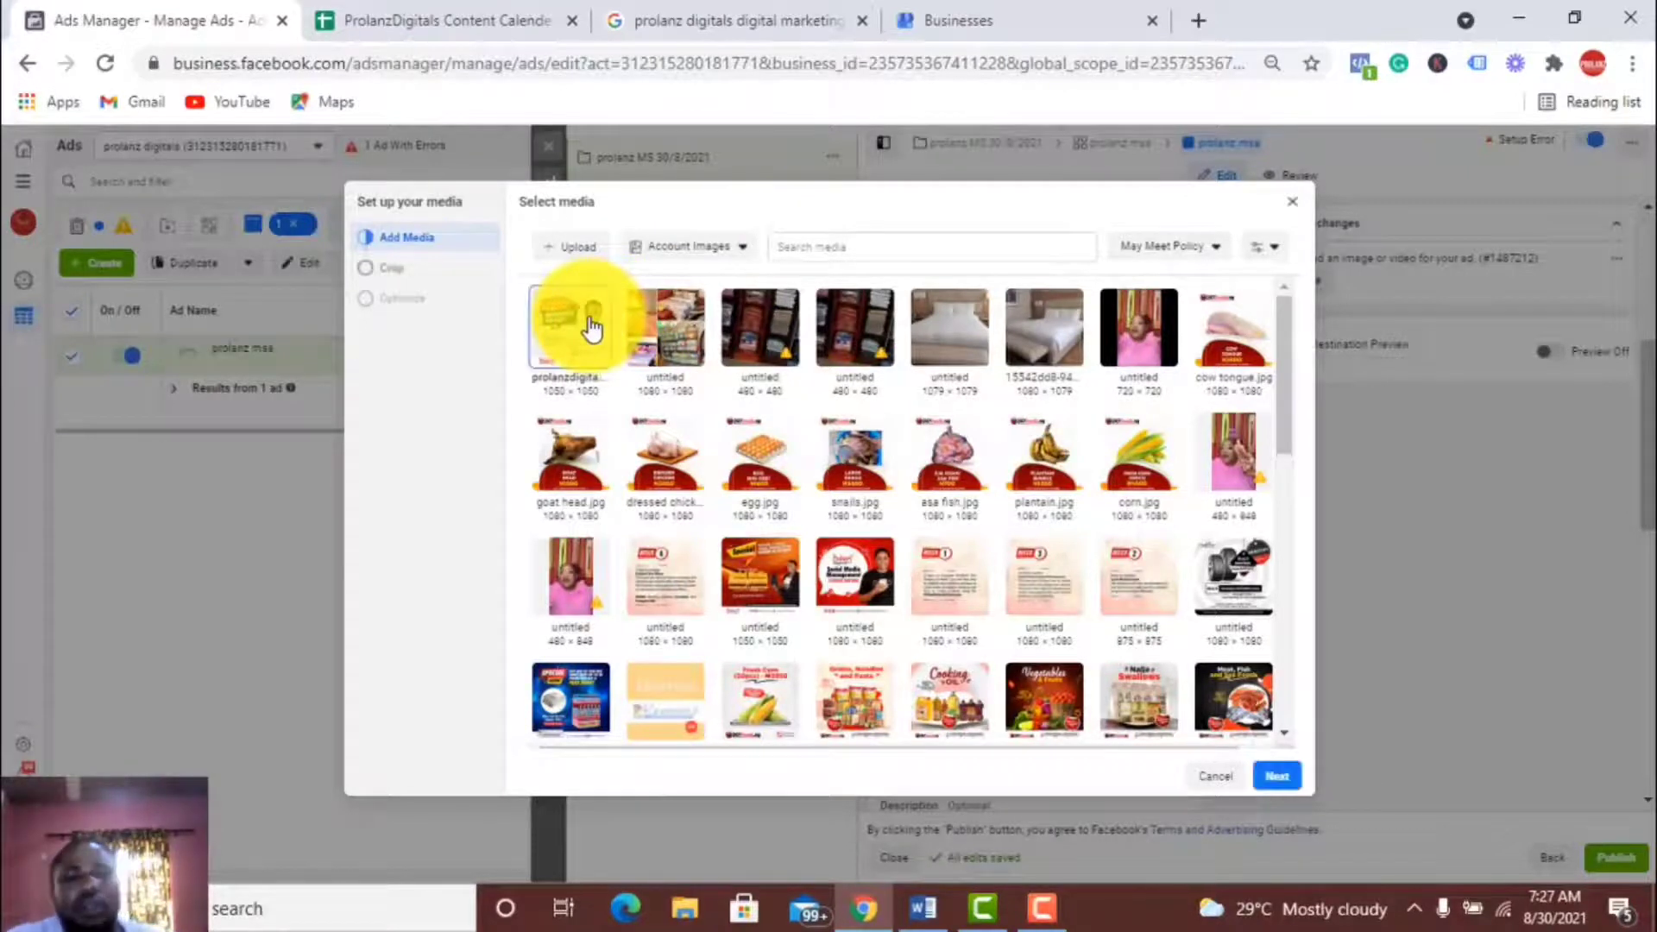
pyautogui.click(1278, 777)
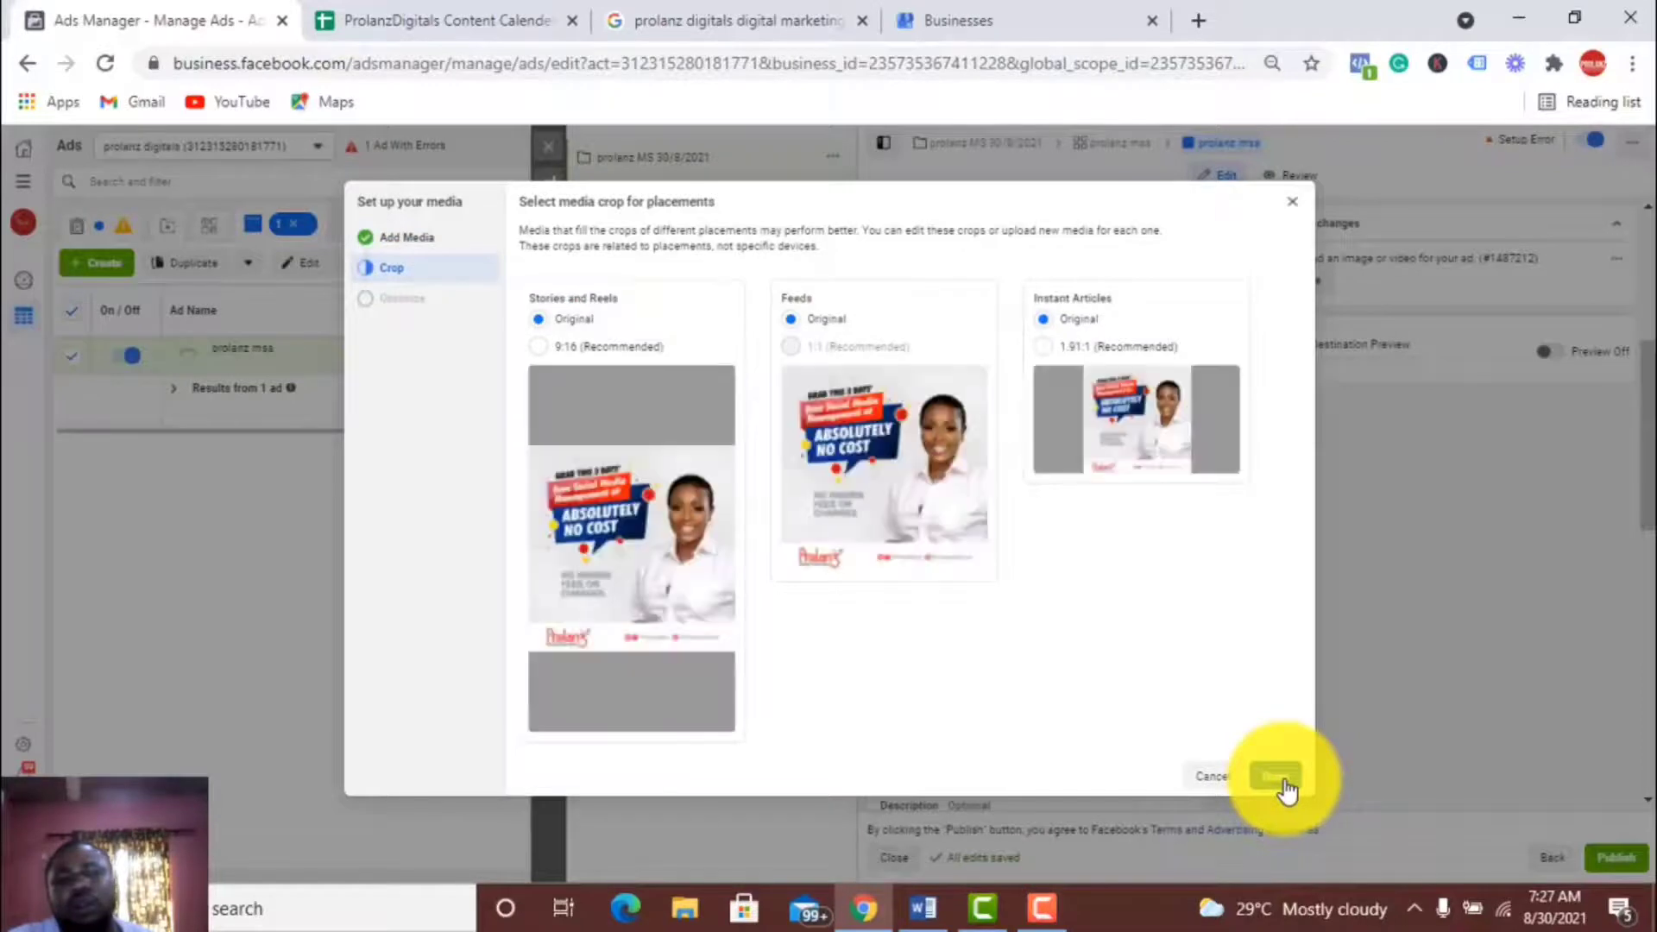
pyautogui.click(1276, 776)
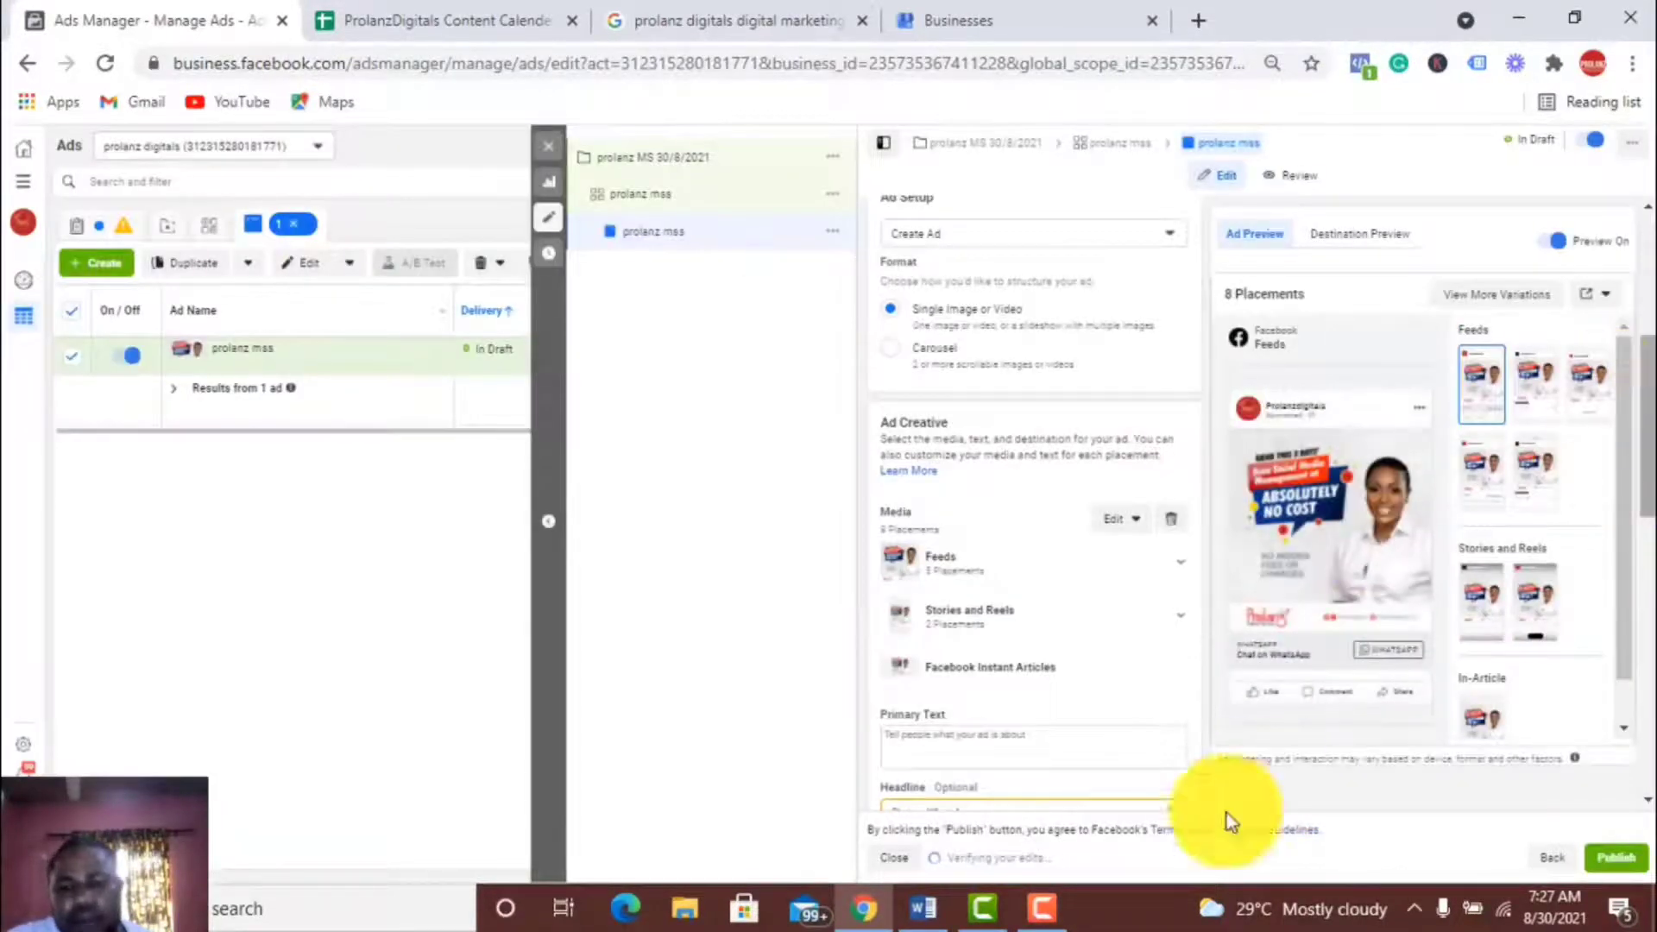
pyautogui.moveTo(920, 916)
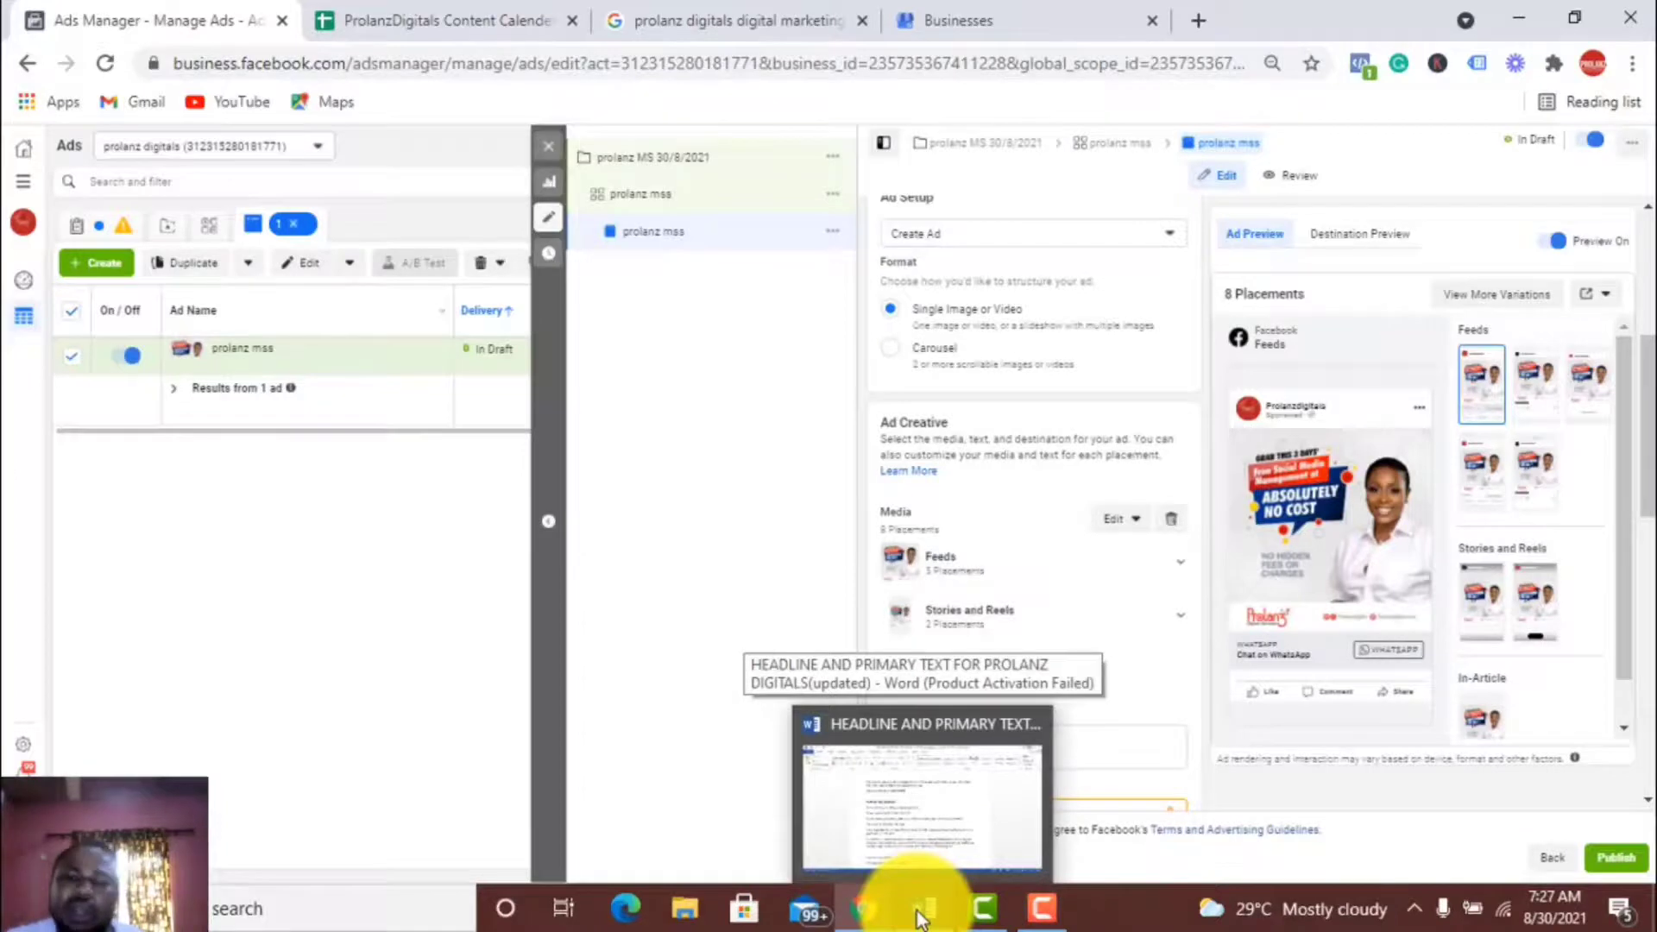
# - In the Word ad-copy document, select the primary text from 'Is your business…' to 'free trial.'
pyautogui.click(919, 917)
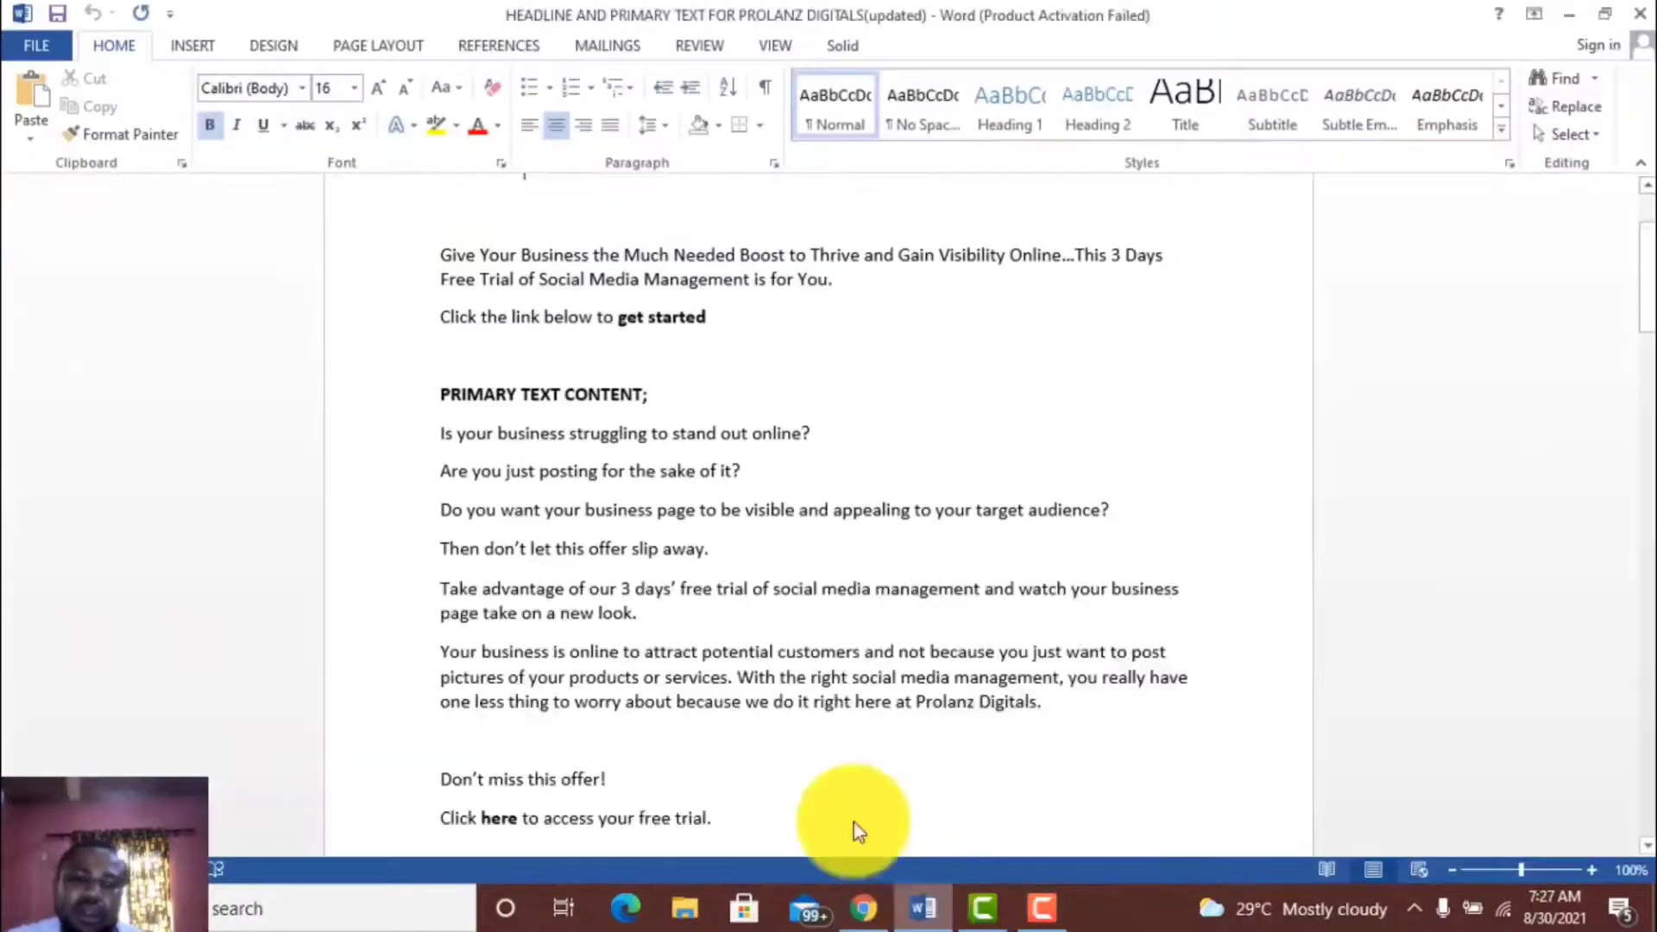
pyautogui.moveTo(438, 429); pyautogui.dragTo(739, 831)
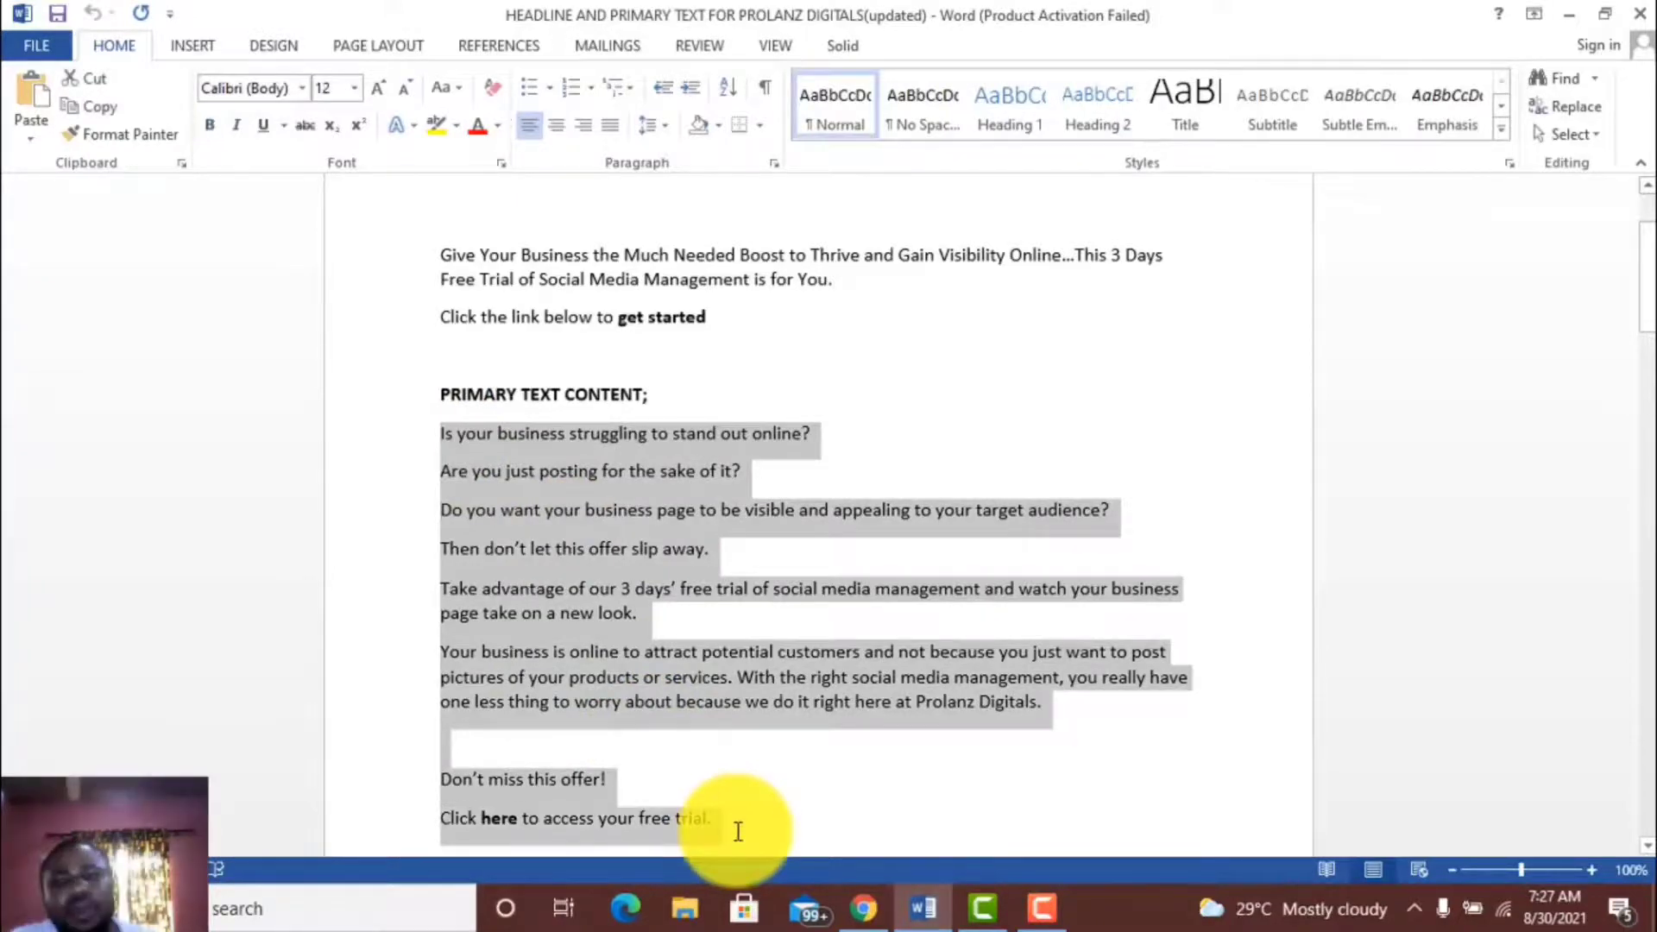
# - Paste the copied free-trial copy into the ad's Primary Text box
pyautogui.click(1569, 15)
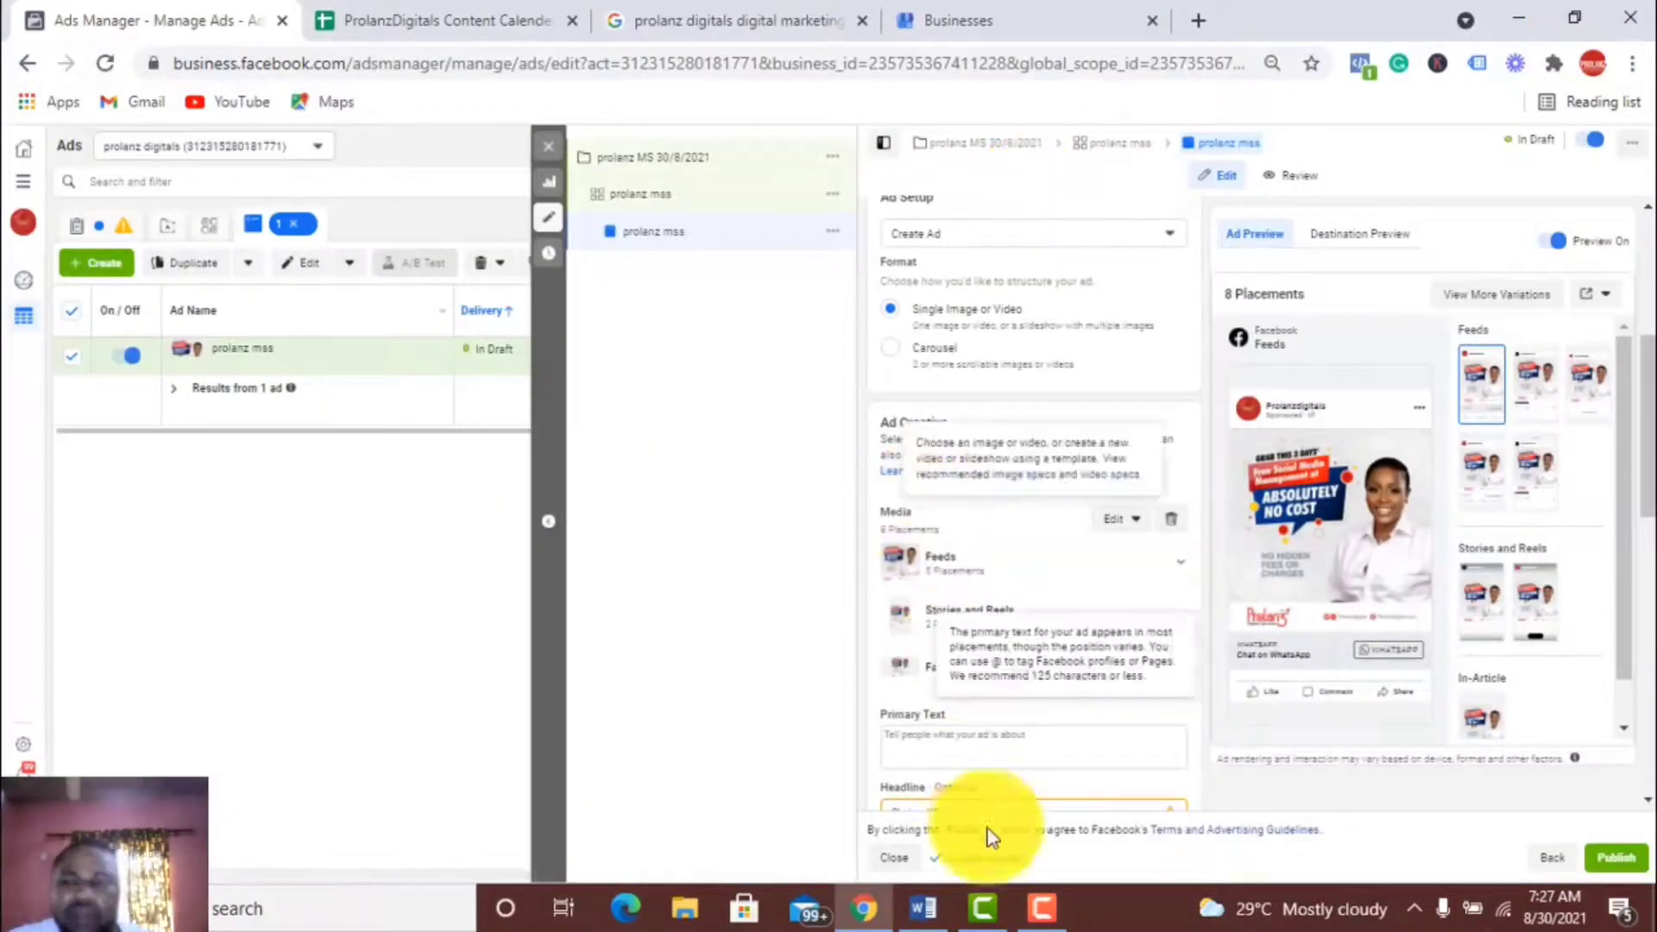
pyautogui.scroll(-3, 1628, 380)
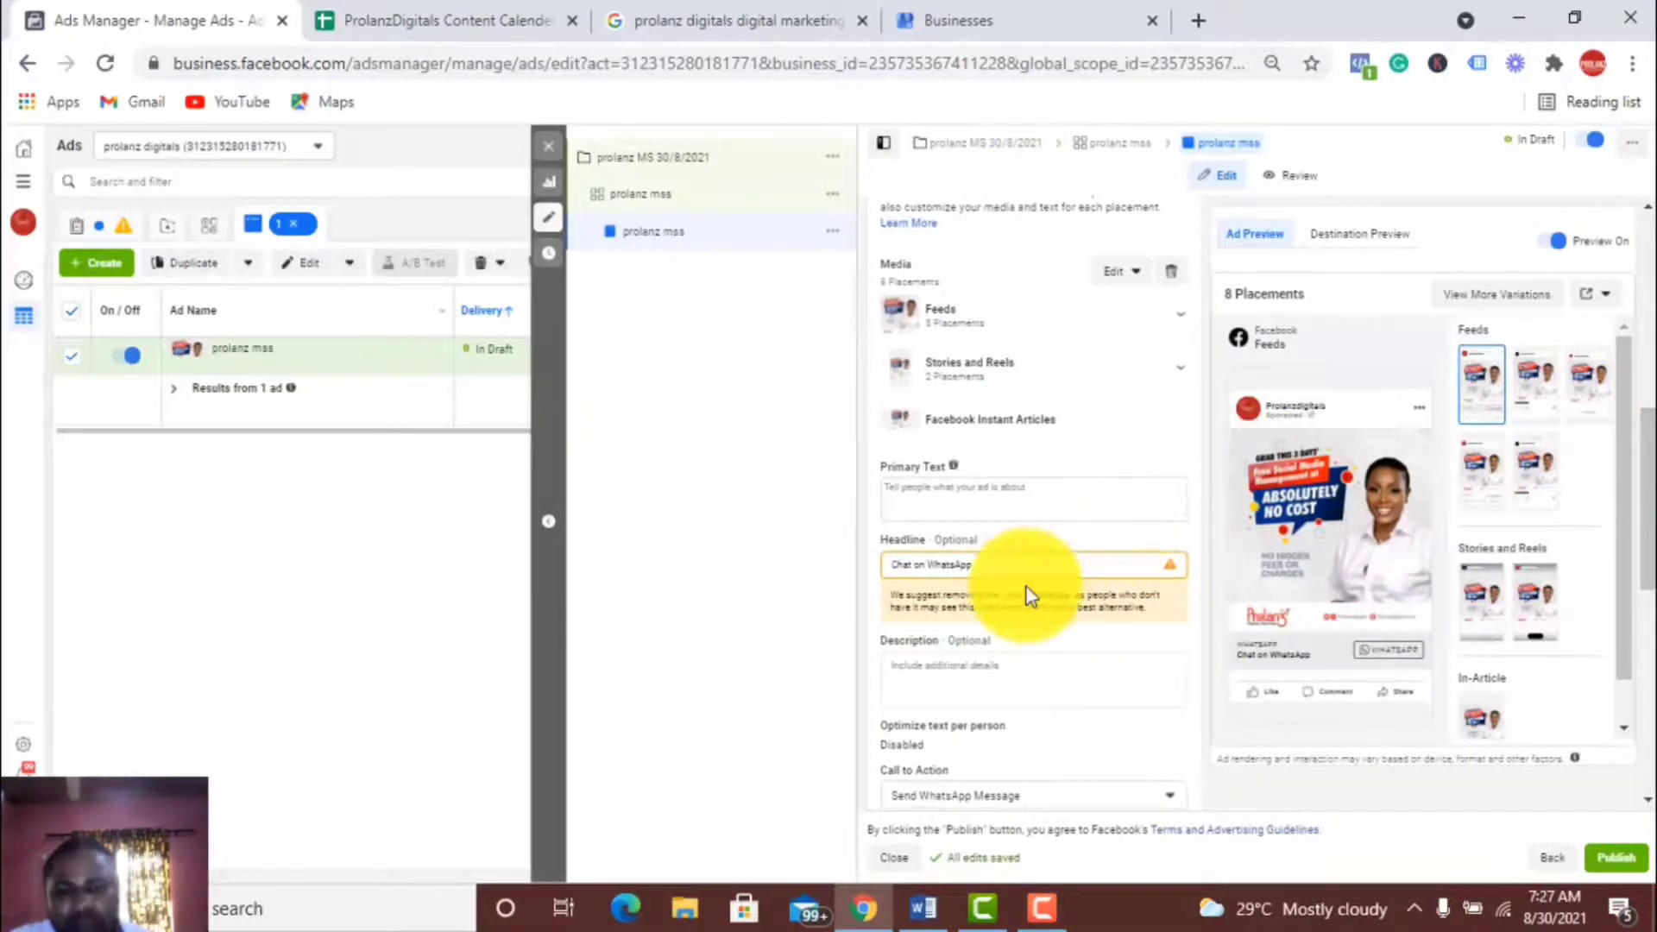
pyautogui.click(987, 503)
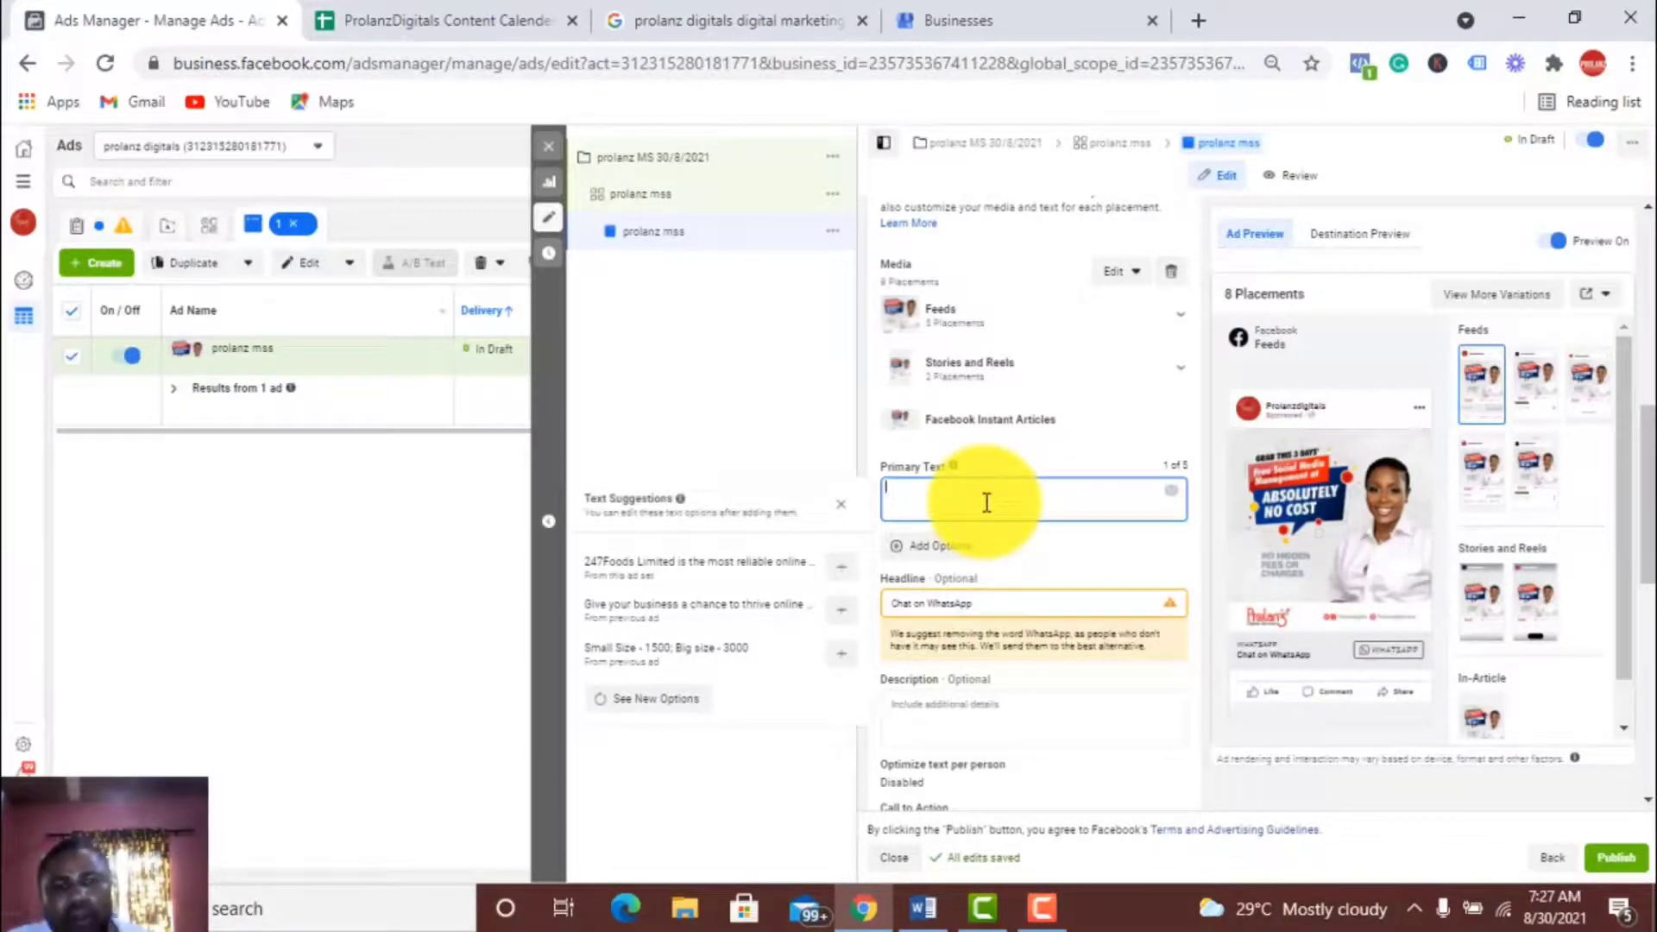
pyautogui.write("Is your business struggling to stand out online? Are you just starting a business? Do you want your business page to be visible and appealing to your target audience? Then don't let this offer slip away. Take advantage of our 3 days free trial of social media management and watch your business page take on a new look. Your business is online to attract potential customers and not because you just want to post pictures of your products or services With the right social media management, you really have one less thing to worry about because we do it right here at Prolanz Digitals.  Don't miss this offer! Click here to access your free trial")
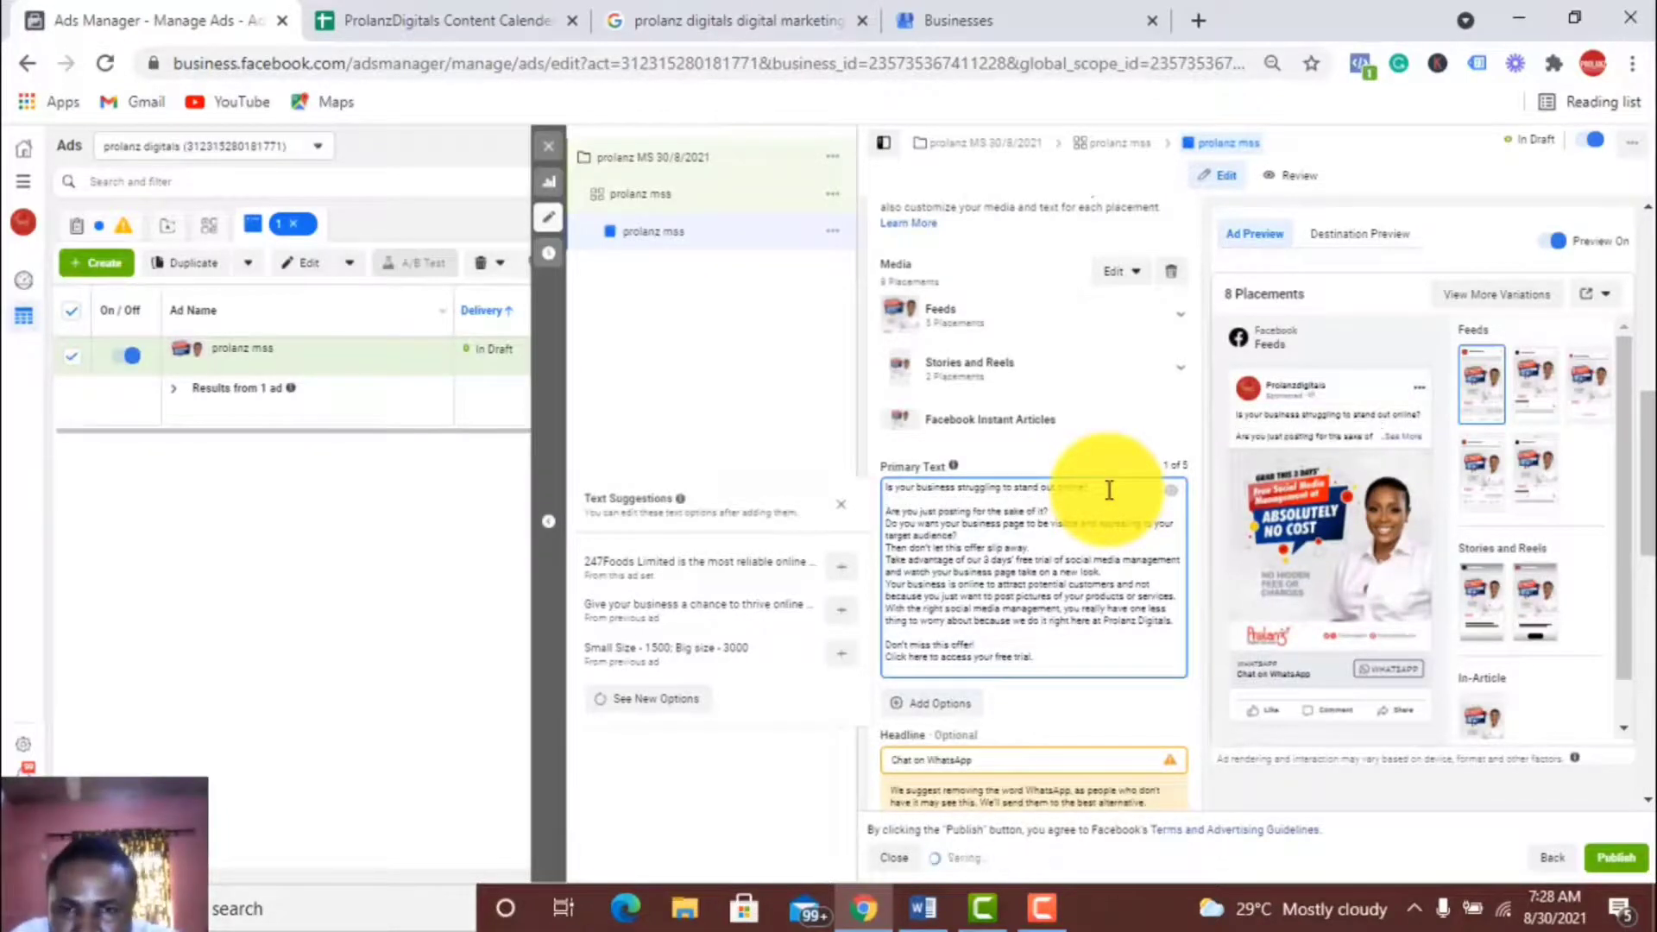
# - Add blank lines after the opening questions and the offer line in the primary text
pyautogui.click(1053, 505)
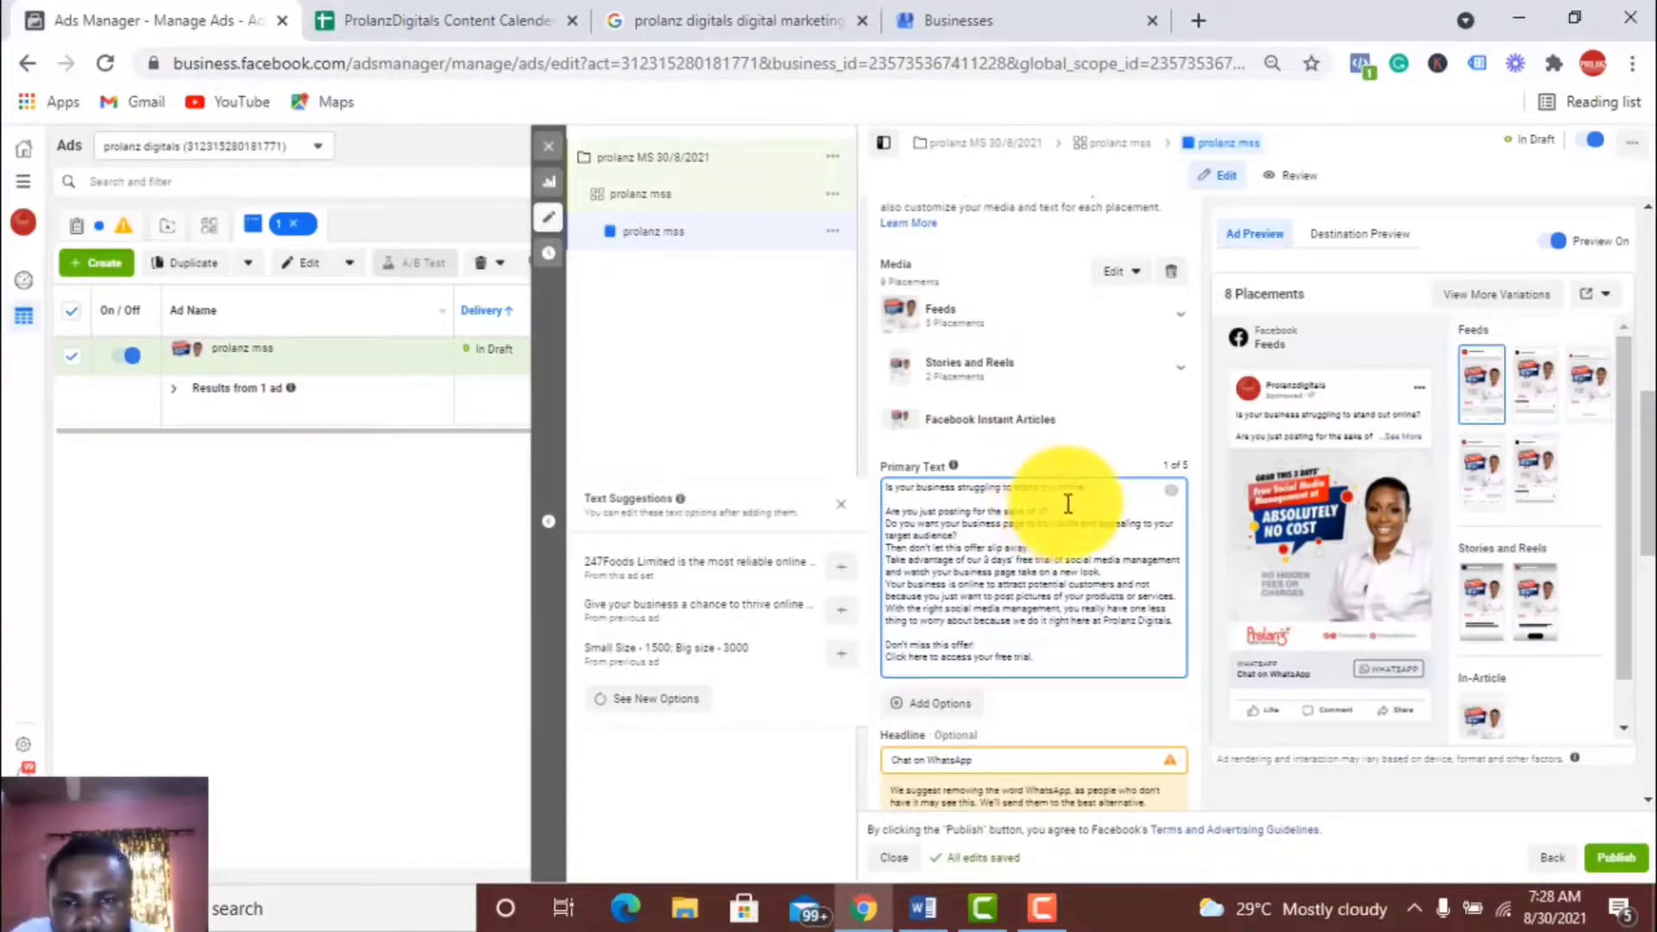
pyautogui.press('Return')
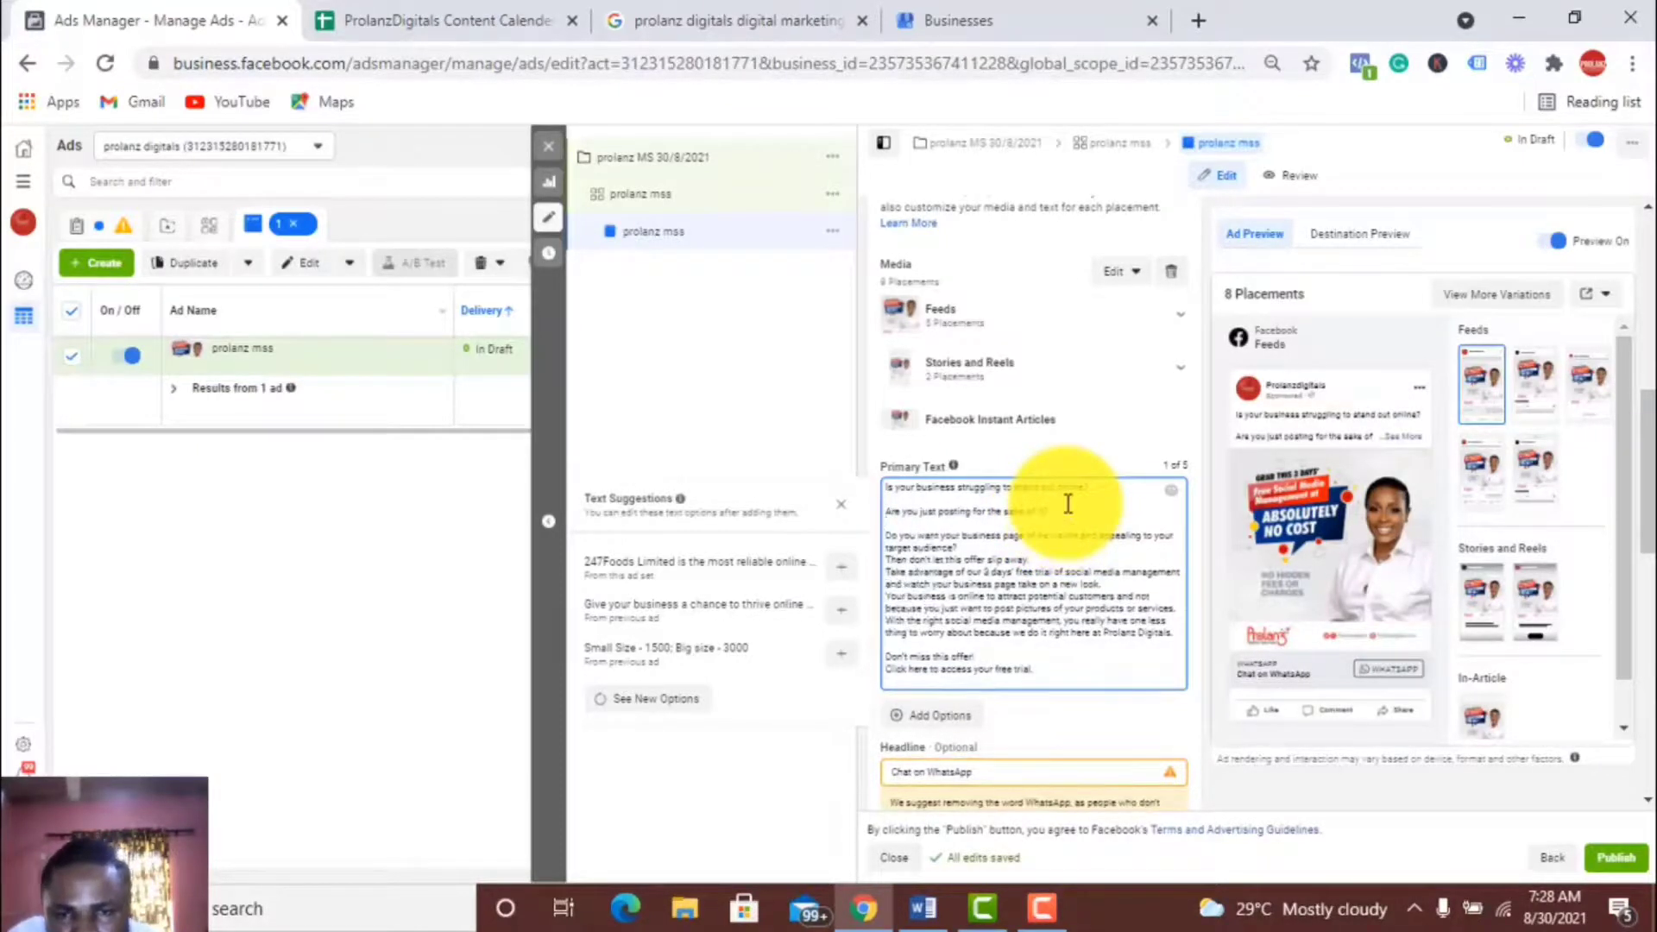
pyautogui.click(968, 546)
pyautogui.press('Return')
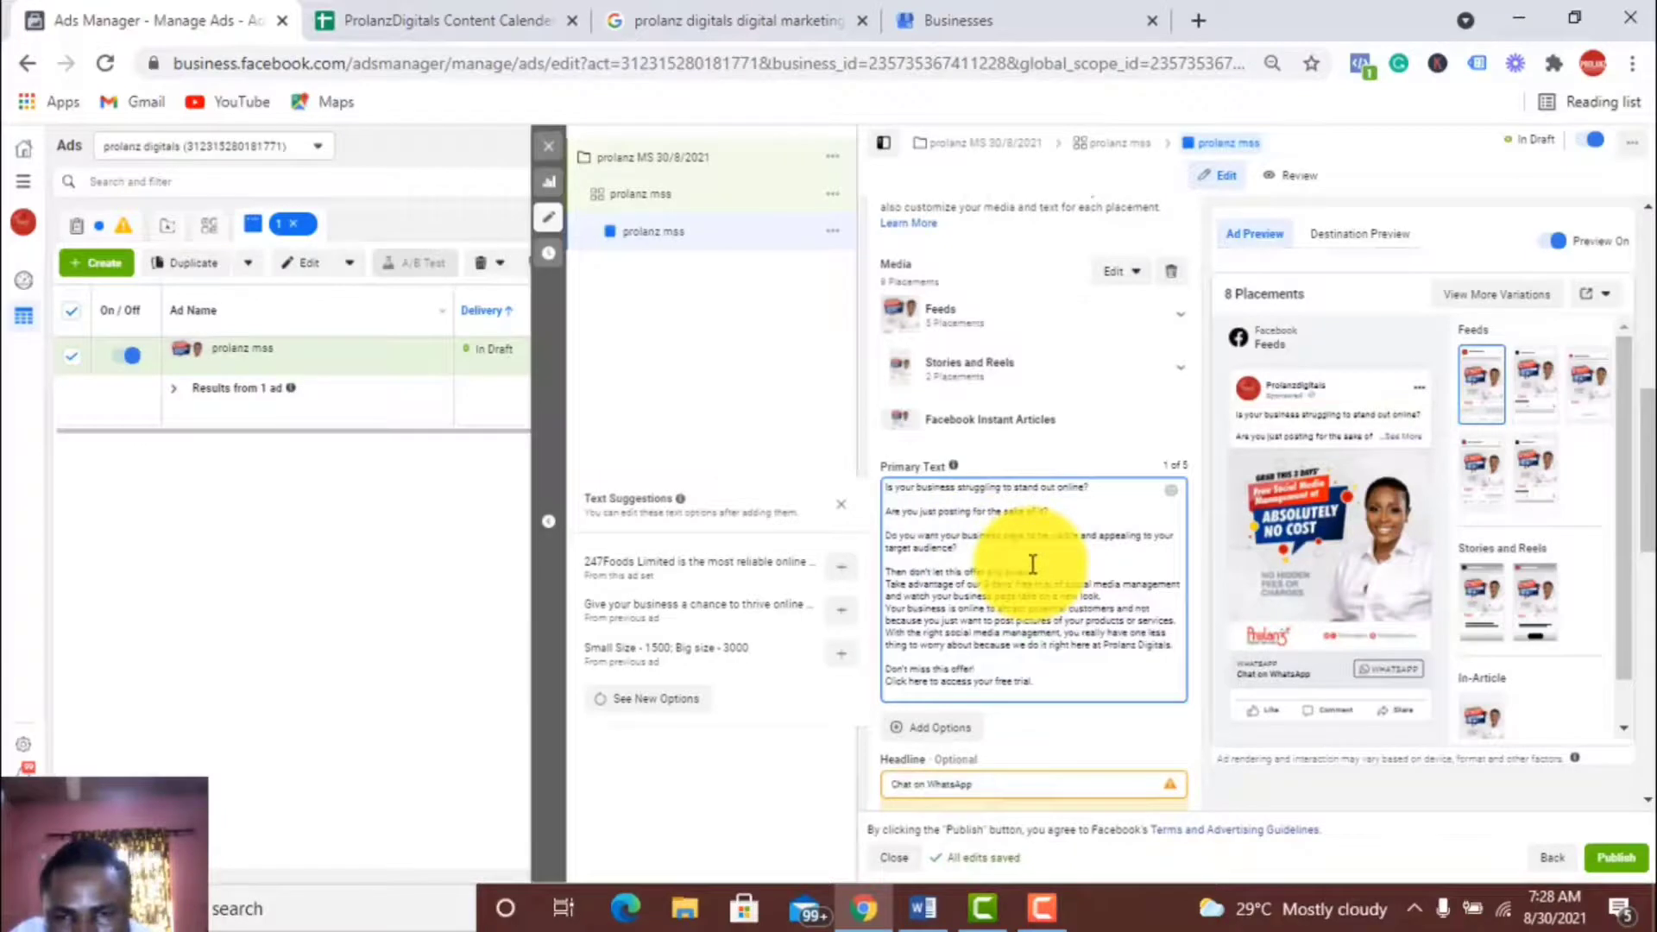
pyautogui.click(1035, 571)
pyautogui.press('Return')
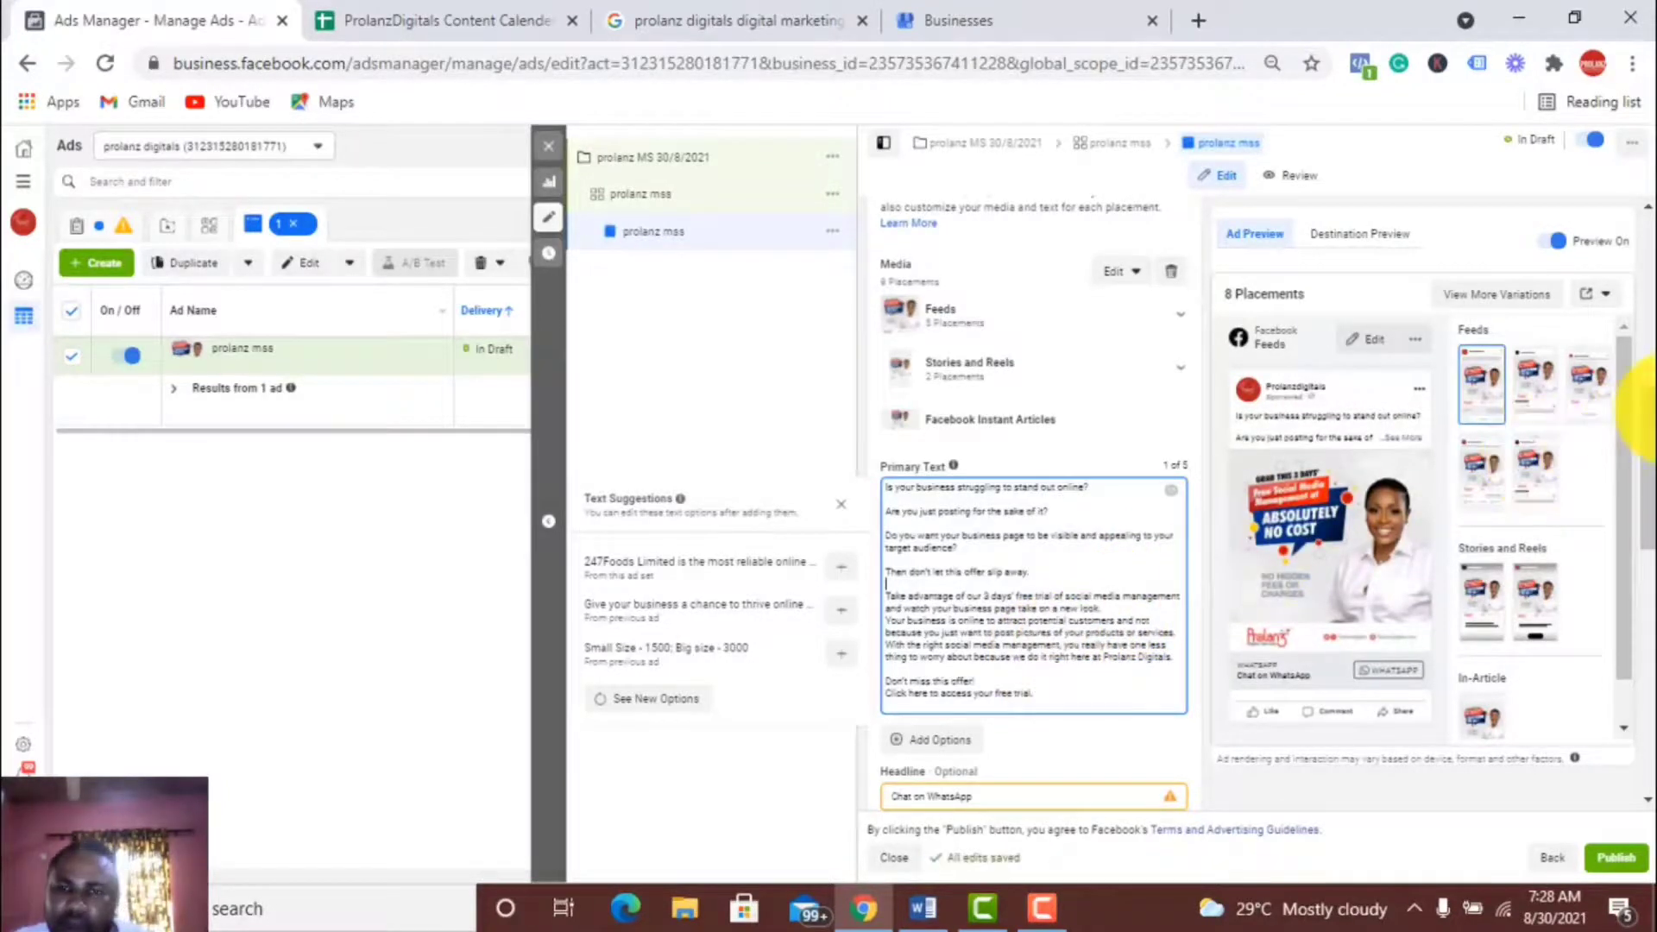
pyautogui.scroll(2, 1635, 466)
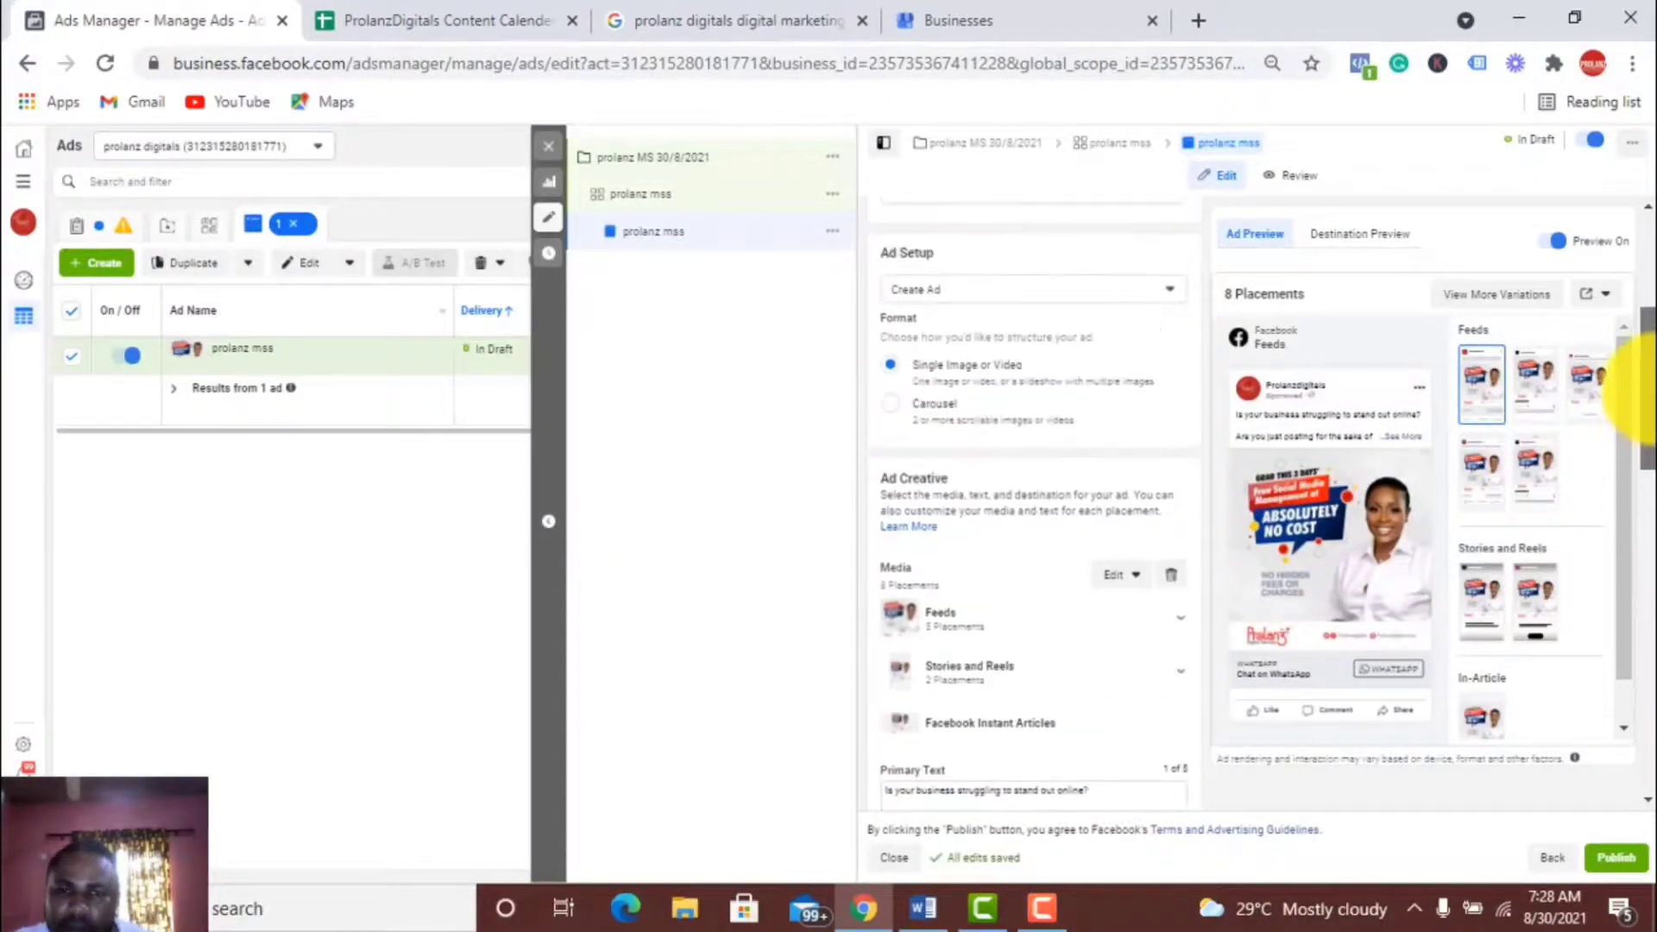
# - Replace the headline 'Chat on WhatsApp' with 'Boost My Business in 3 Days Free'
pyautogui.moveTo(1635, 466); pyautogui.dragTo(1634, 594)
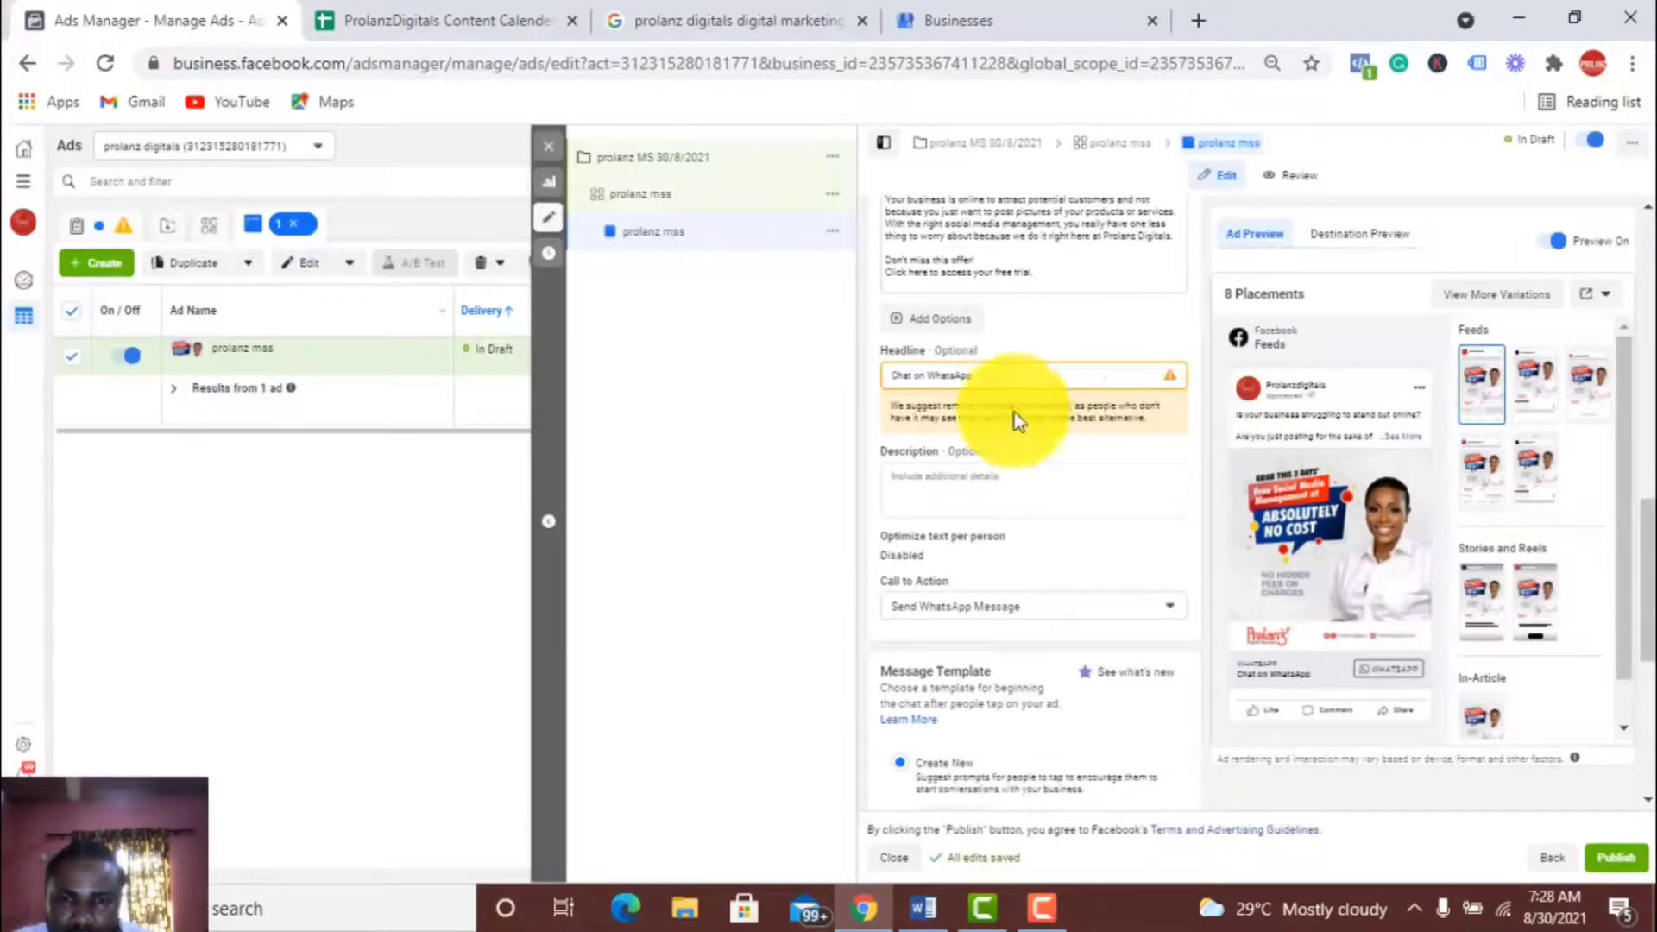
pyautogui.click(997, 377)
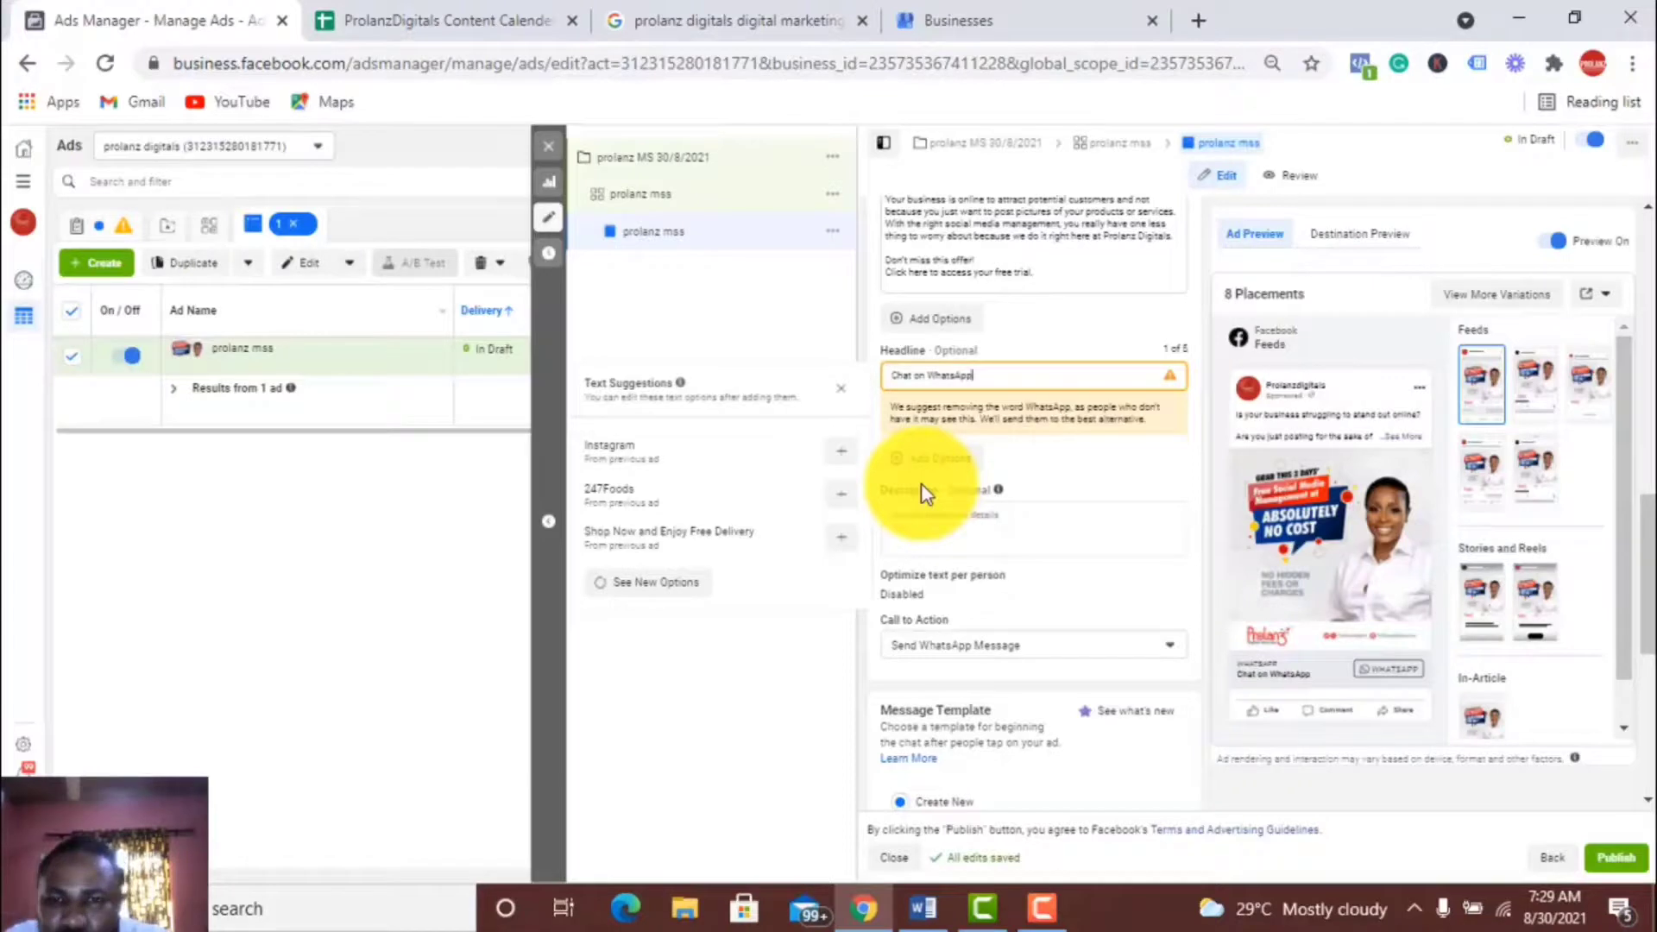
pyautogui.doubleClick(987, 377)
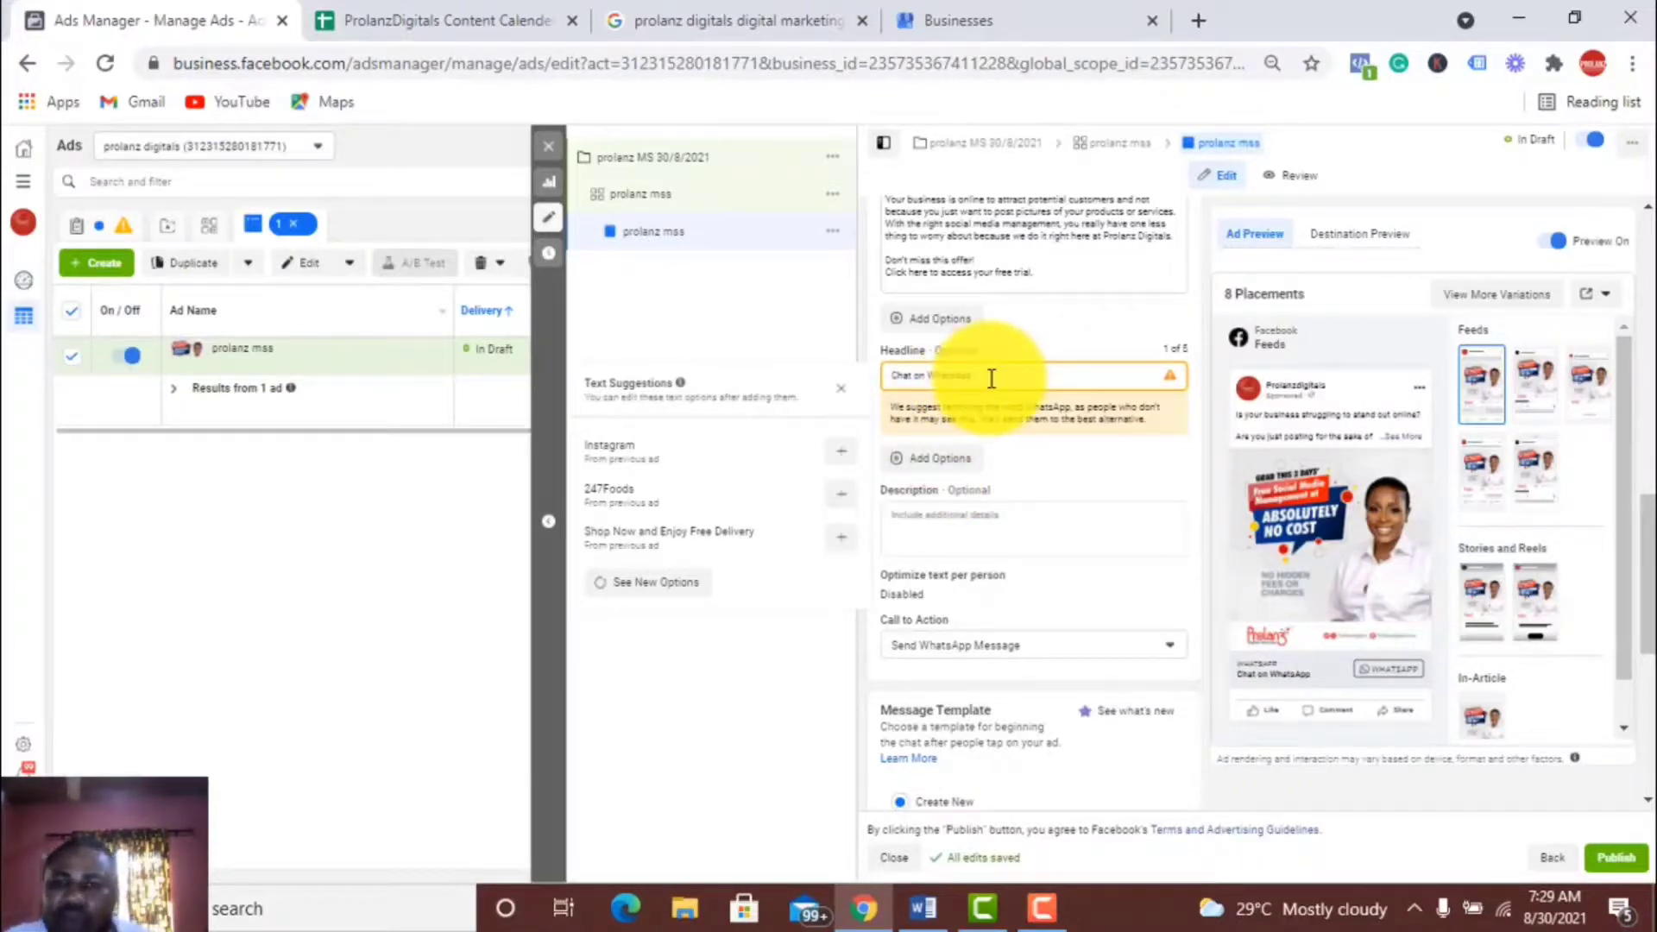
pyautogui.moveTo(992, 378); pyautogui.dragTo(829, 380)
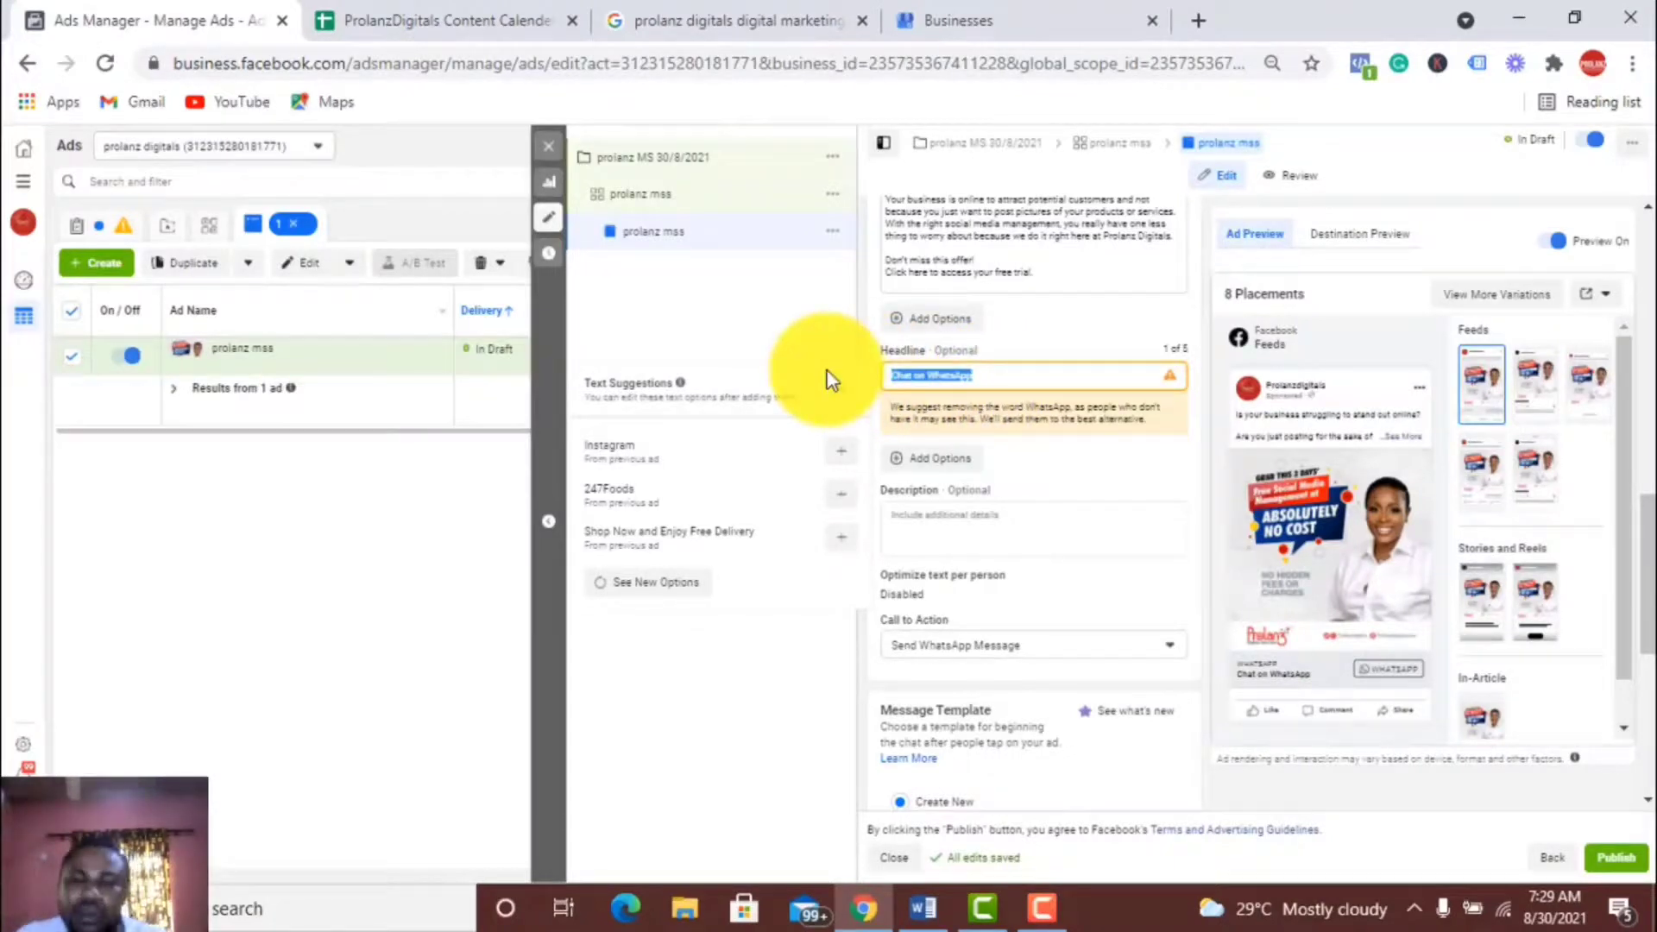
pyautogui.write('I')
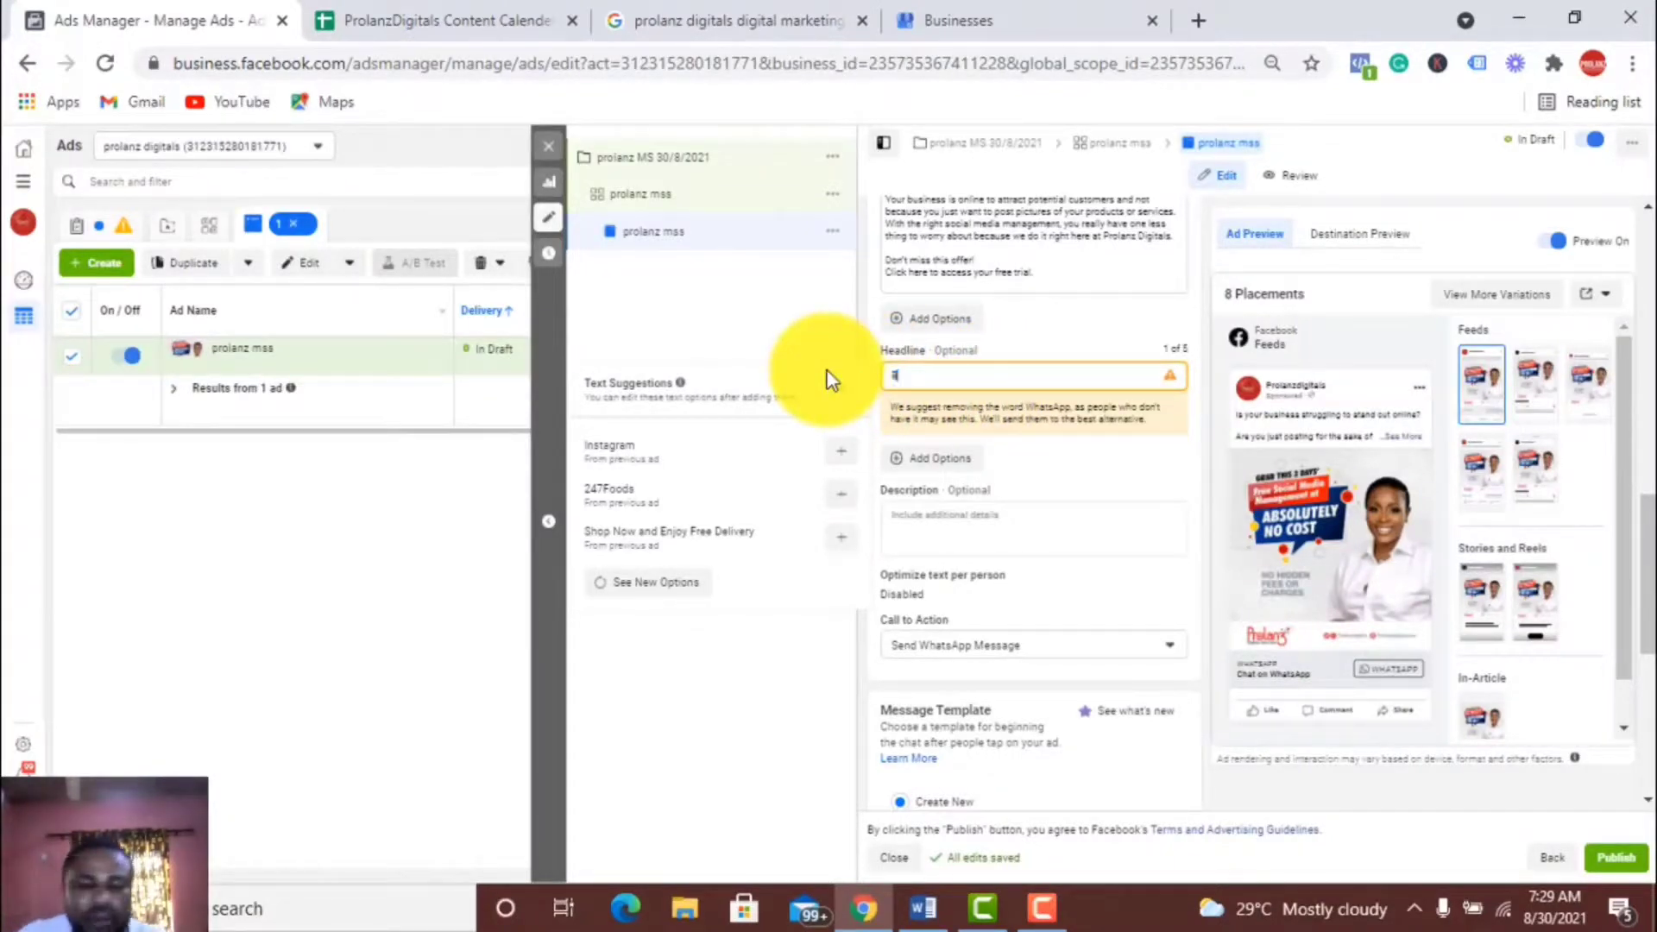
pyautogui.write('oost')
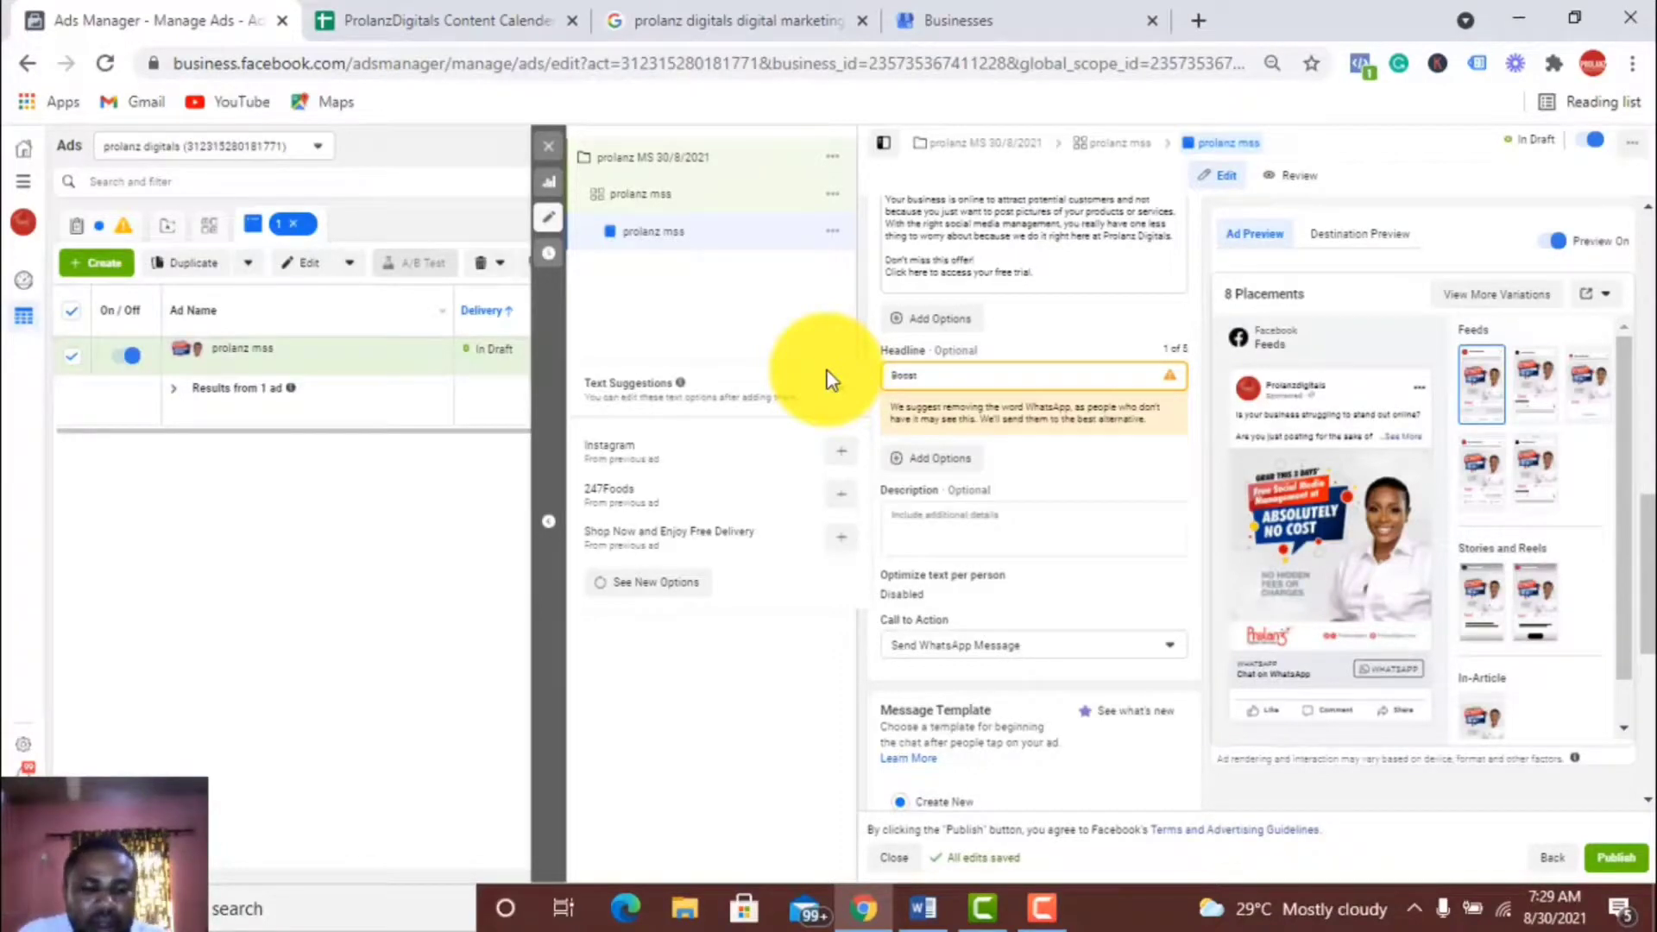
pyautogui.write(' My B')
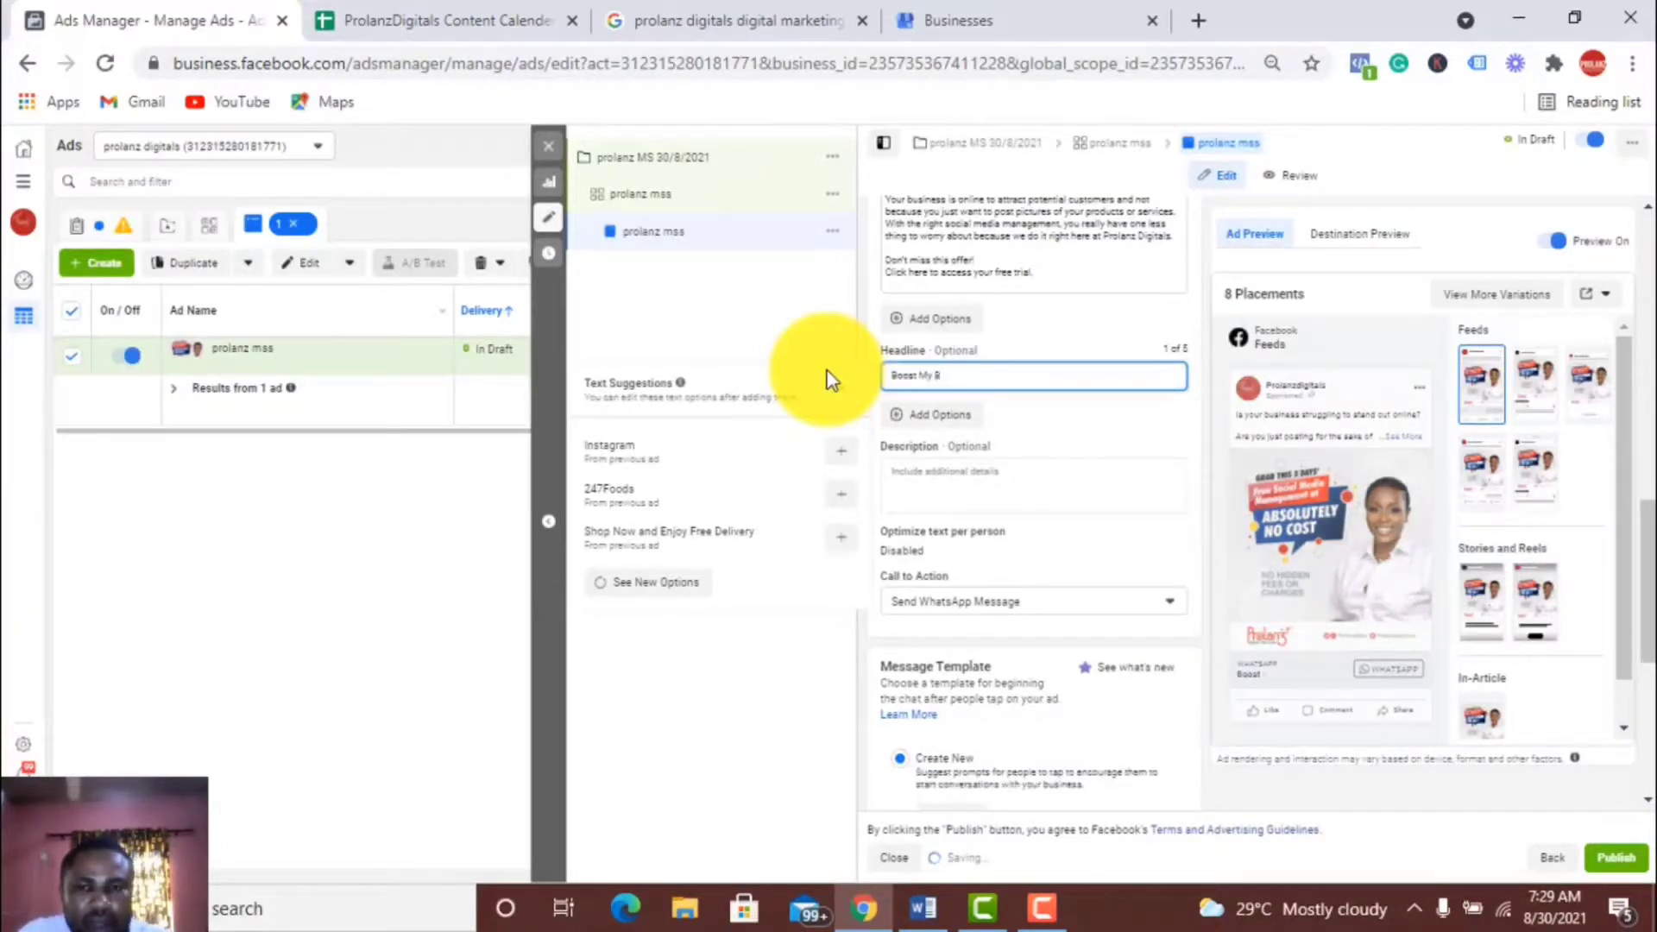
pyautogui.write('usiness')
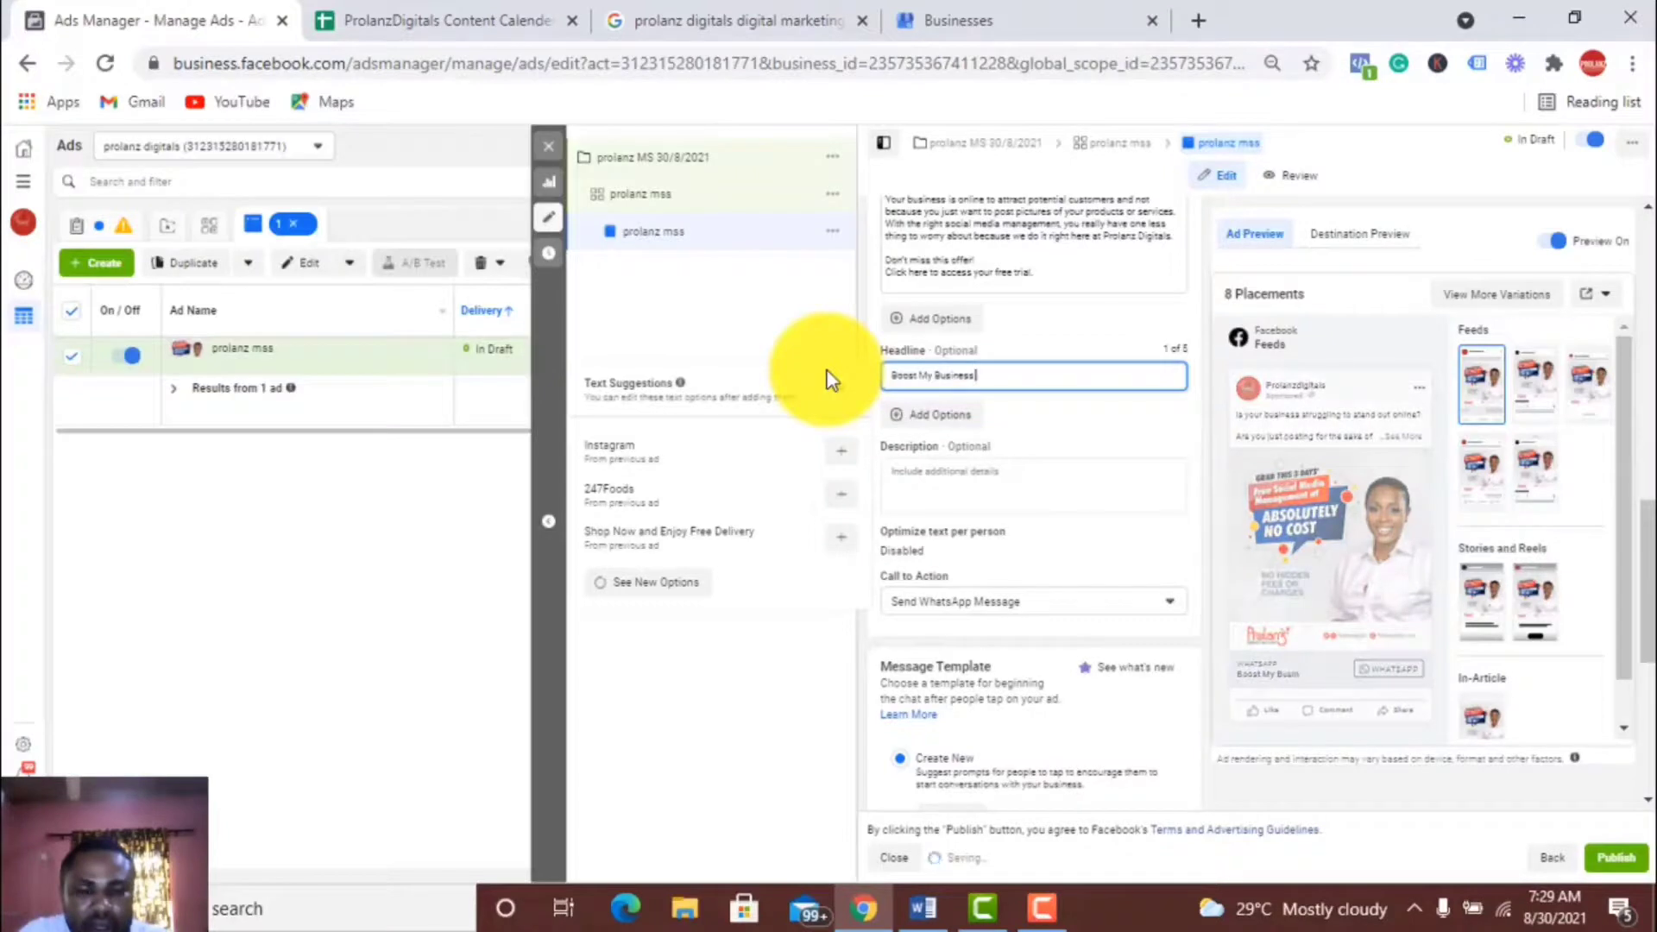
pyautogui.write(' in')
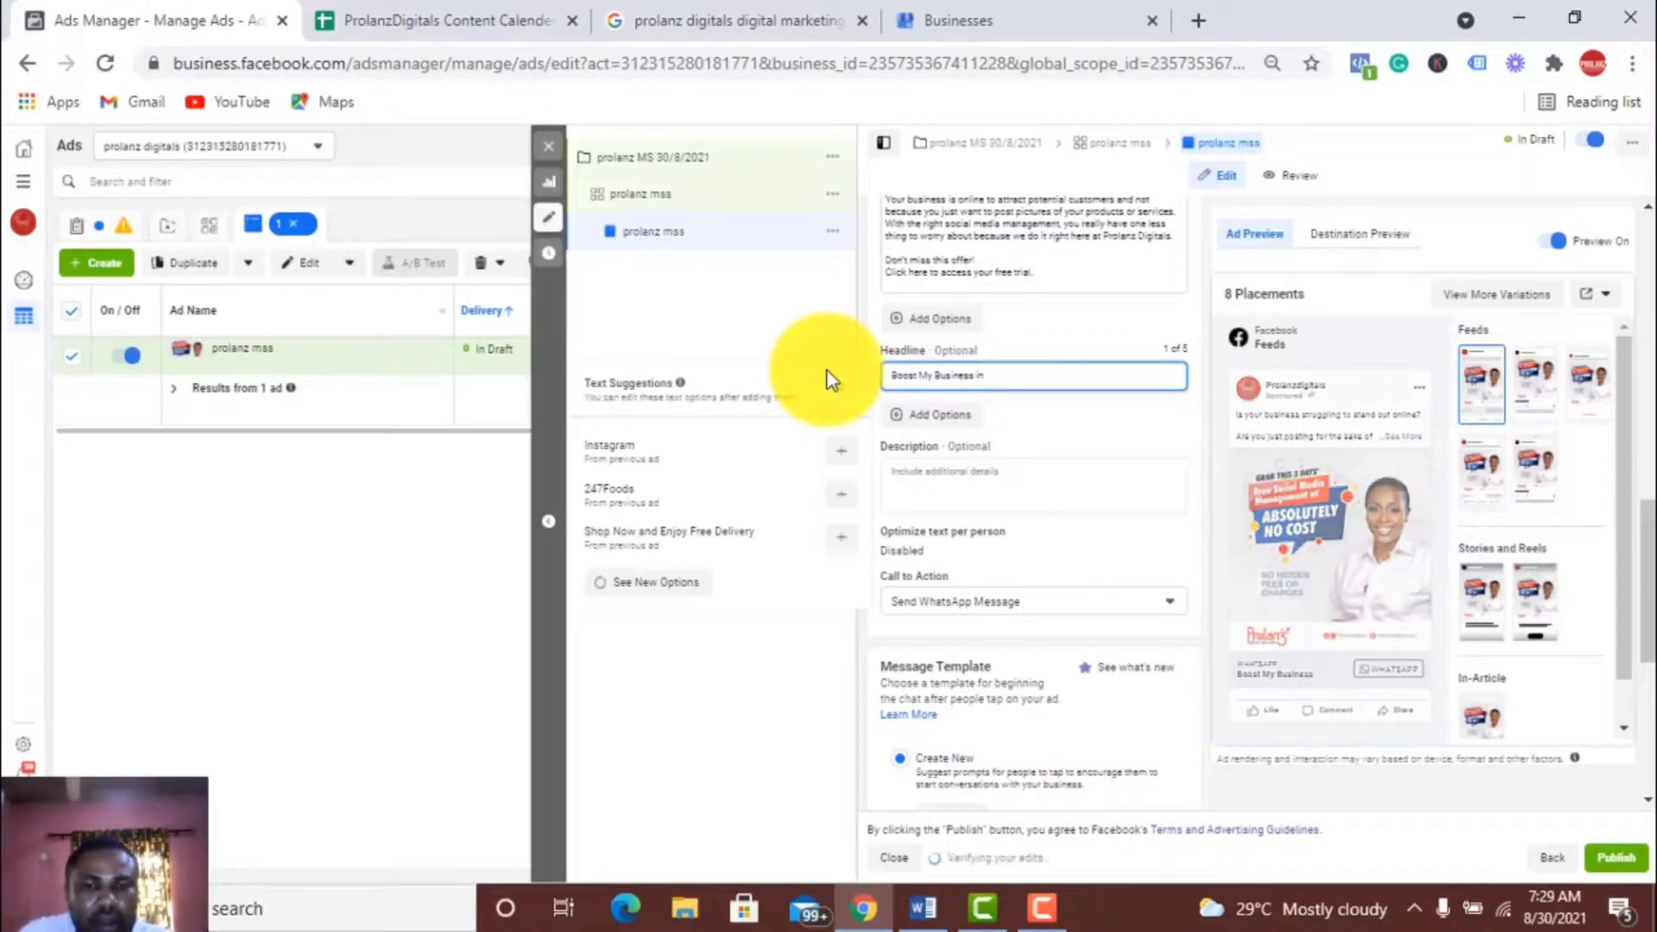
pyautogui.write(' 3 Da')
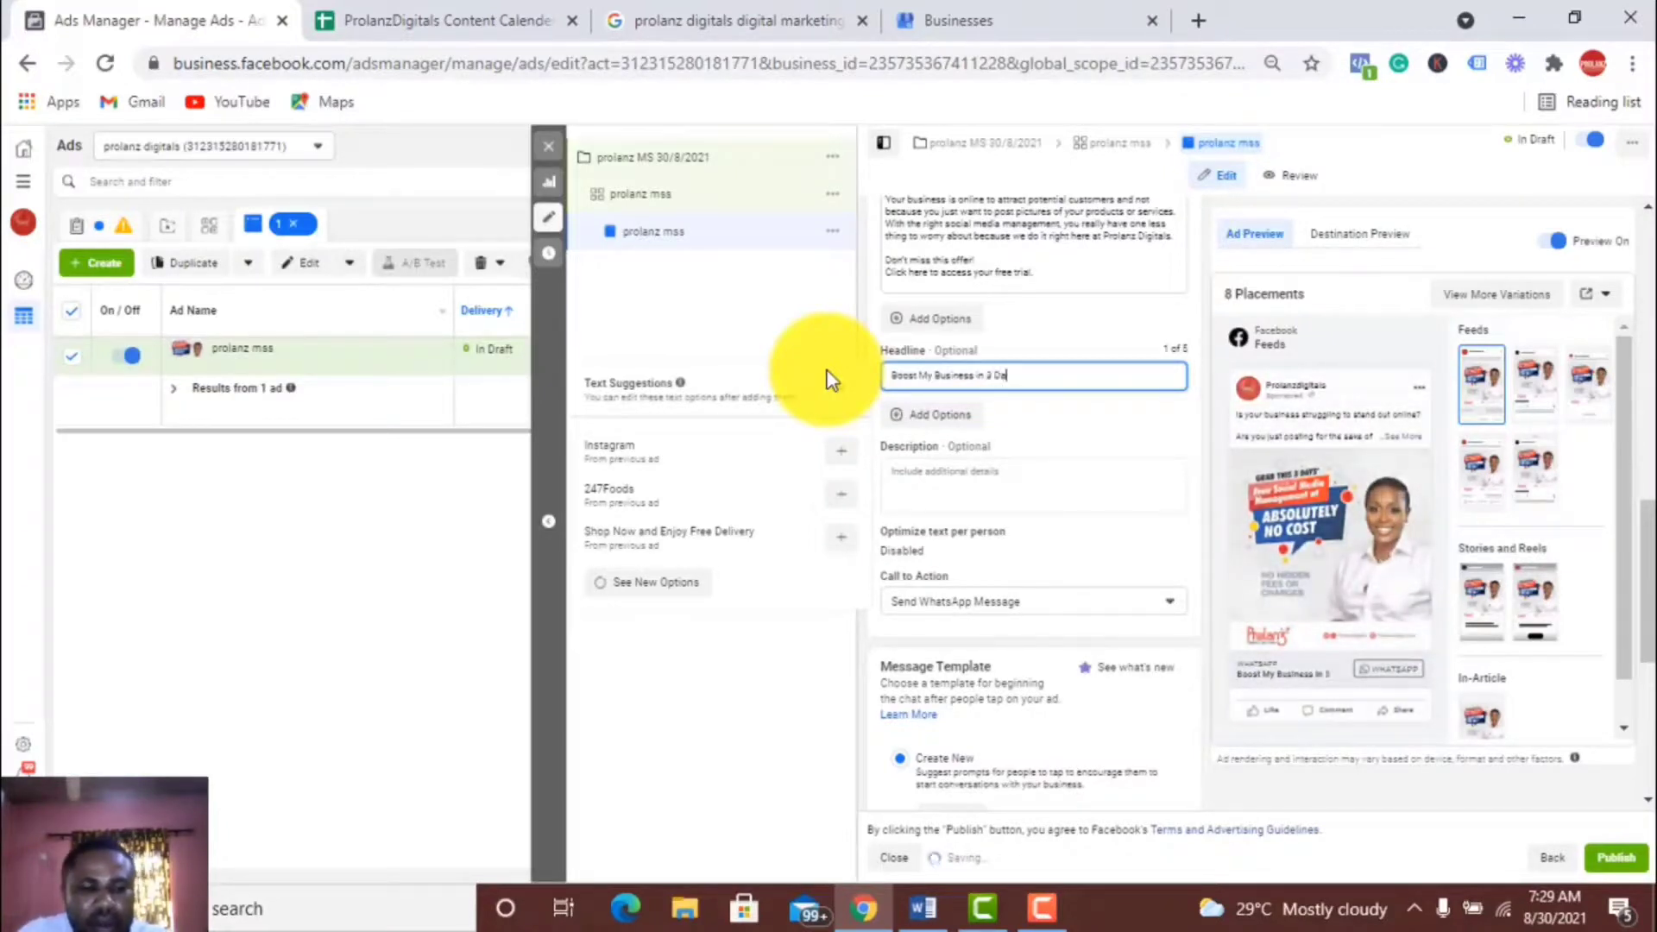
pyautogui.write('ys Free')
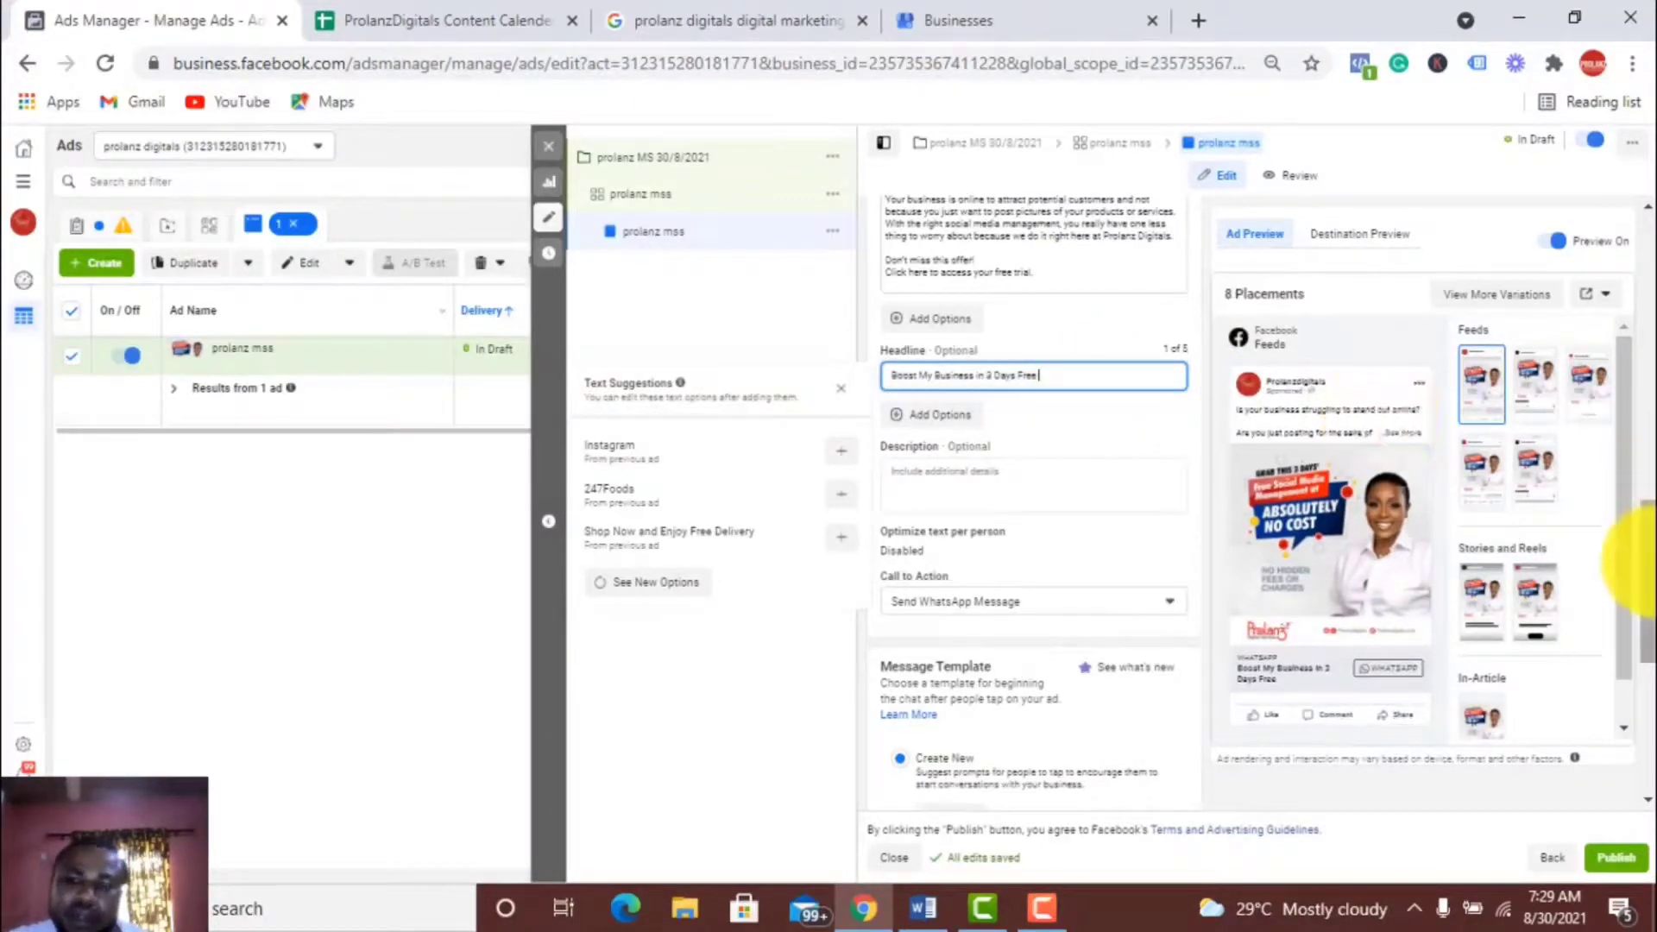
pyautogui.moveTo(1640, 557); pyautogui.dragTo(1640, 687)
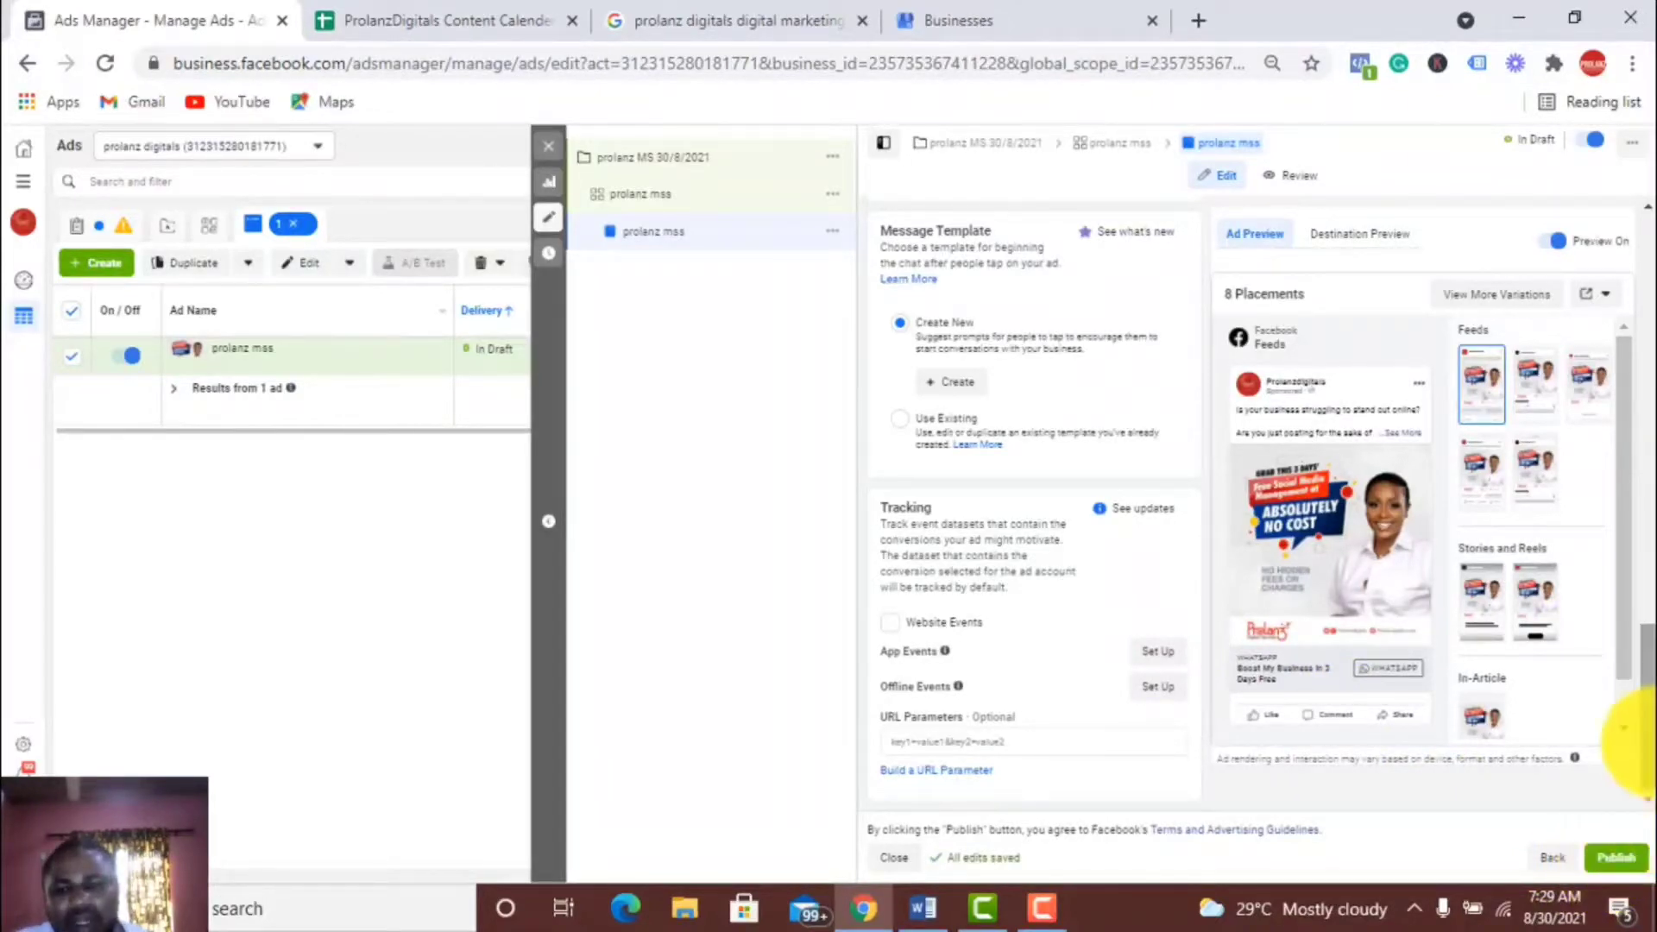
pyautogui.scroll(5, 1640, 621)
pyautogui.moveTo(1641, 621); pyautogui.dragTo(1640, 764)
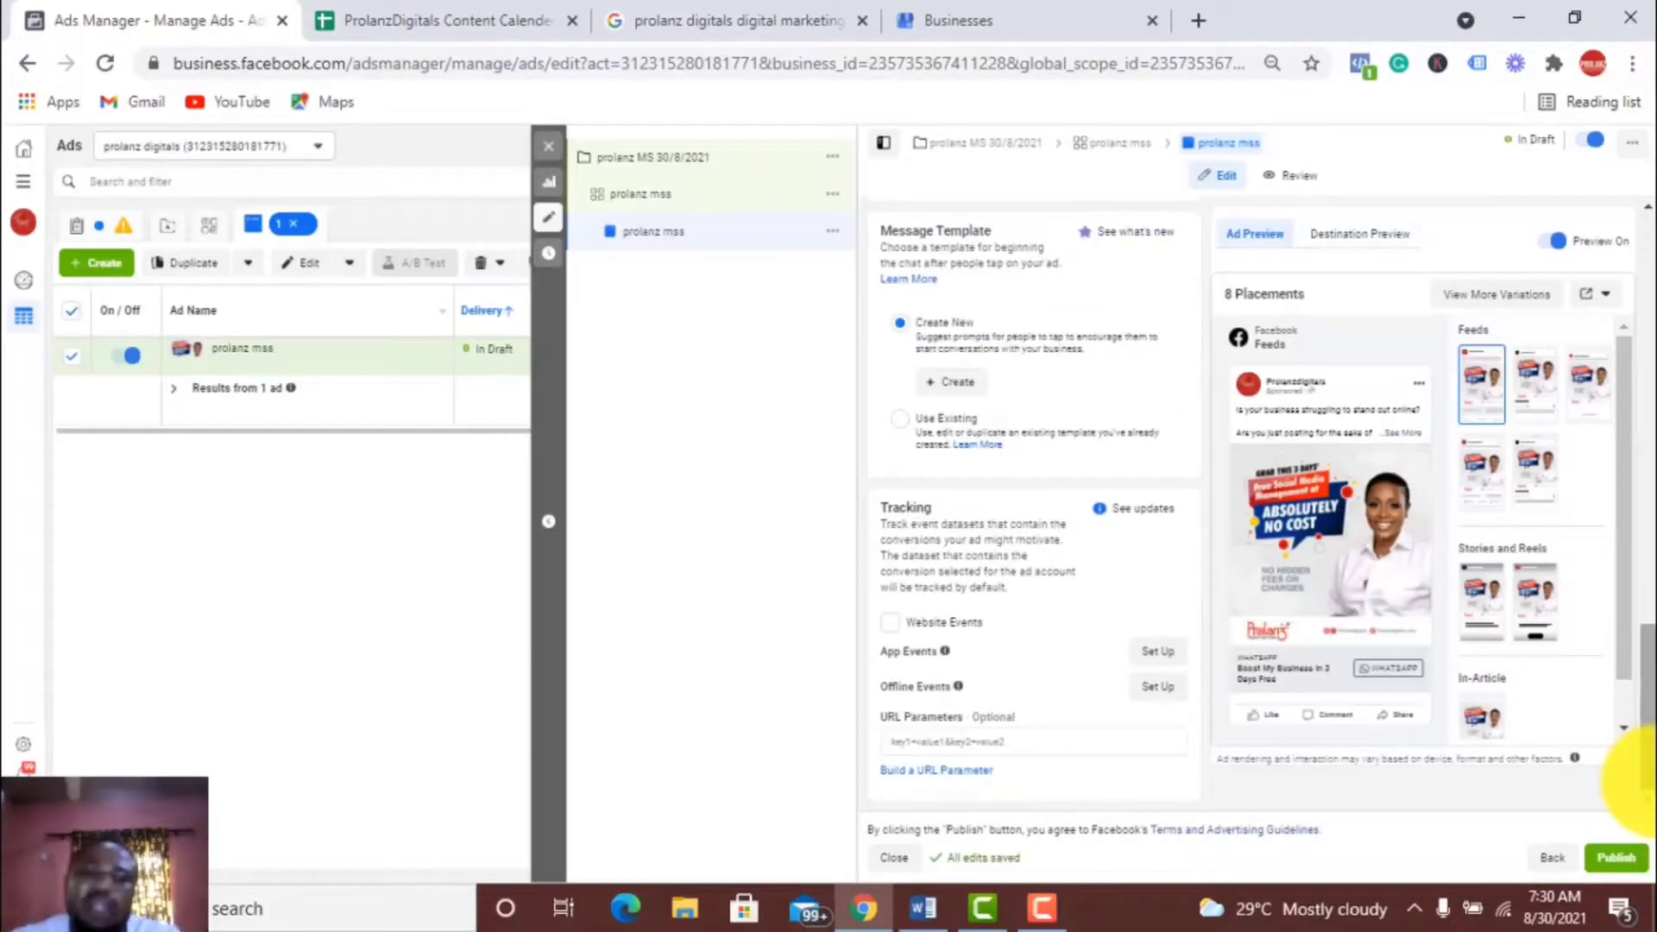